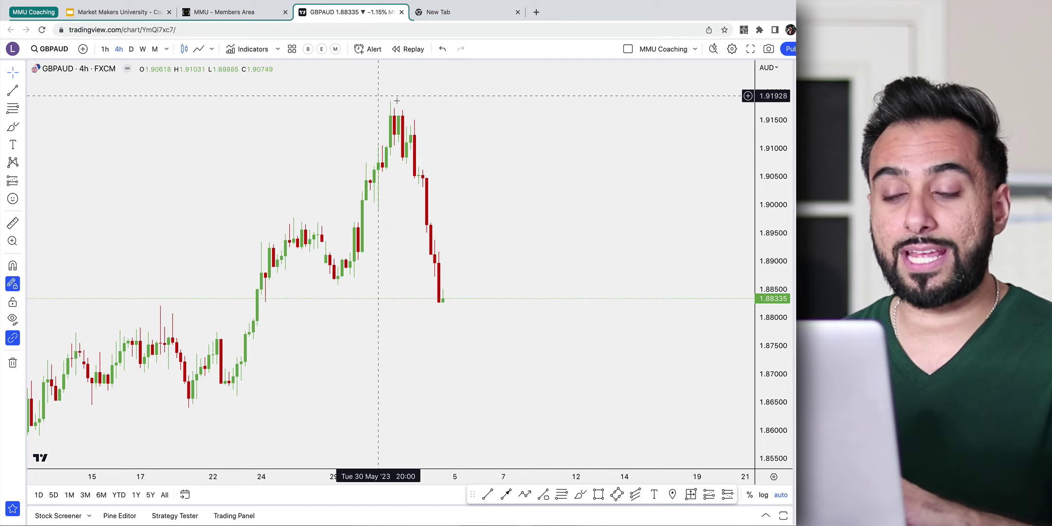
Load sheets.new in the empty Chrome tab to create a blank Untitled spreadsheet
click(466, 17)
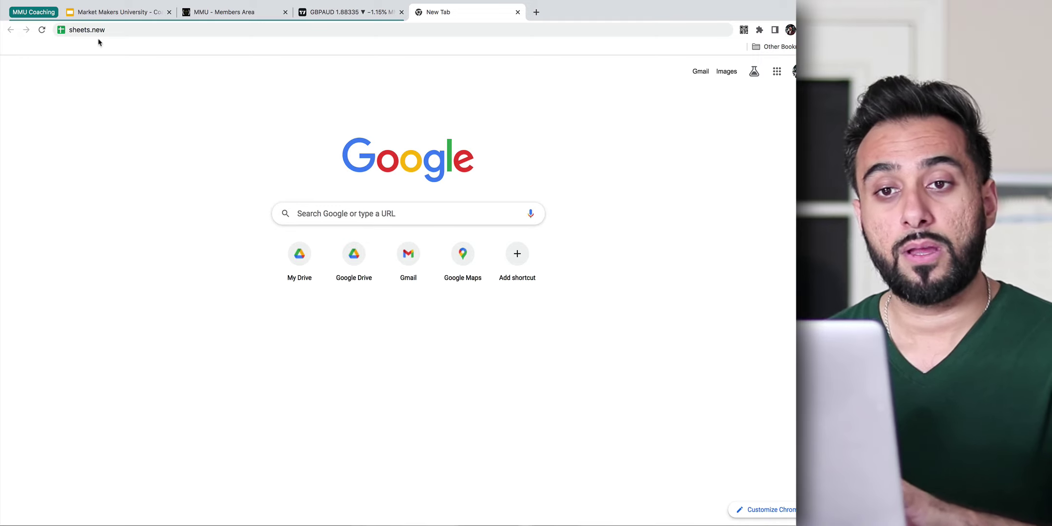
click(111, 30)
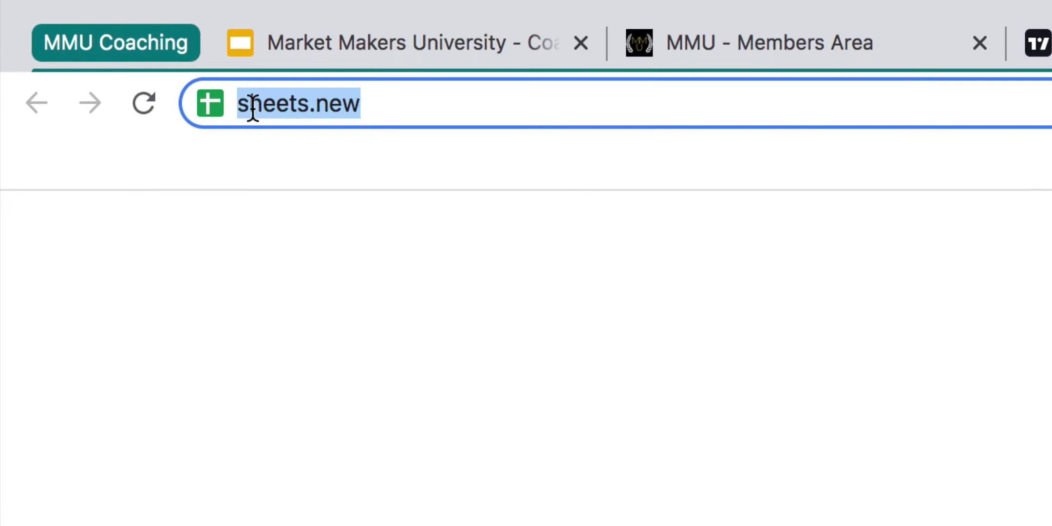
click(425, 104)
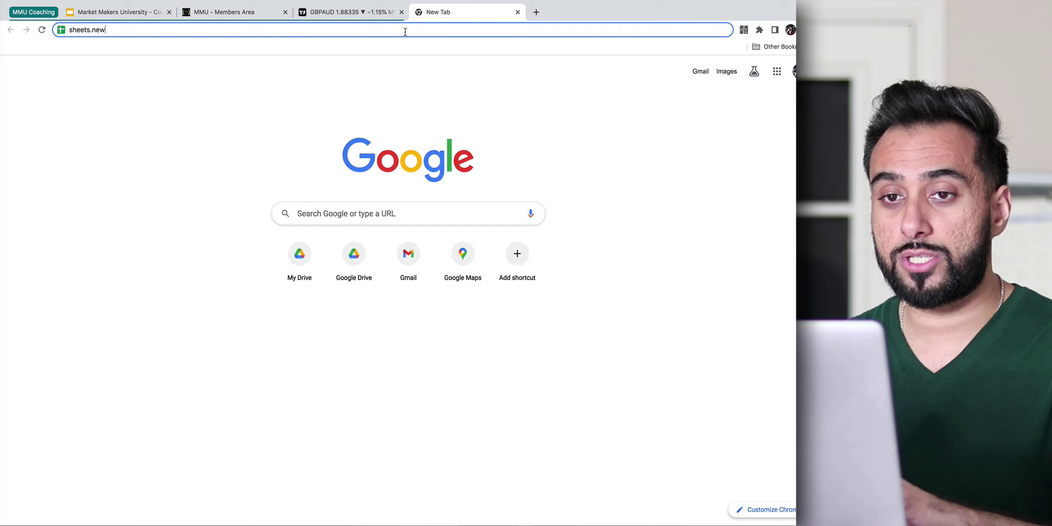
key(Return)
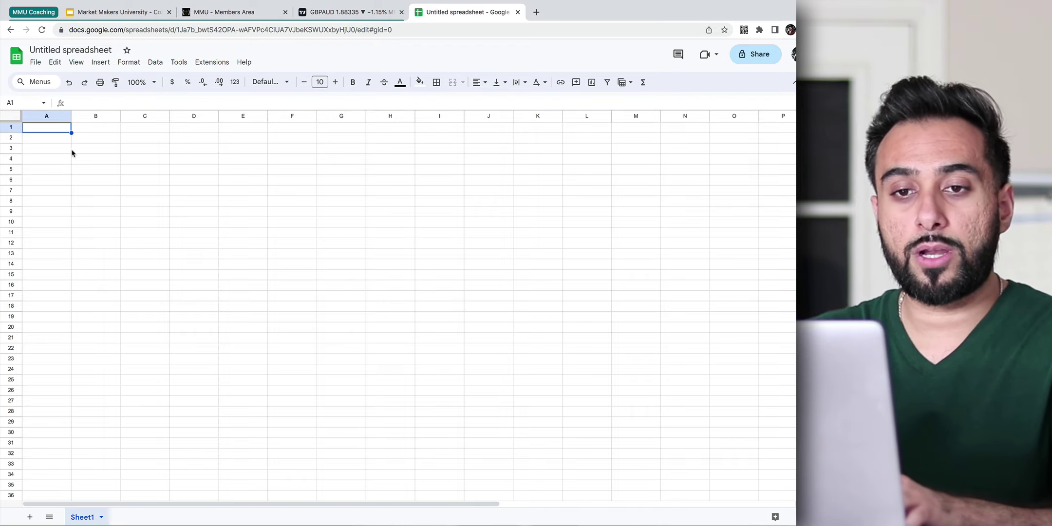
Enter the Date/Time header in A1 and the Pair header in B1
text(Date/Time)
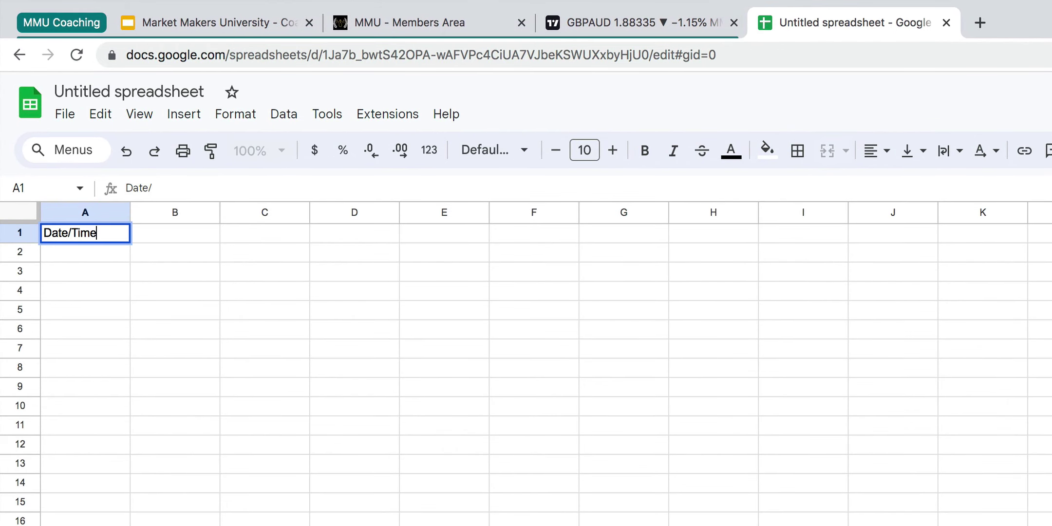
key(Return)
click(85, 234)
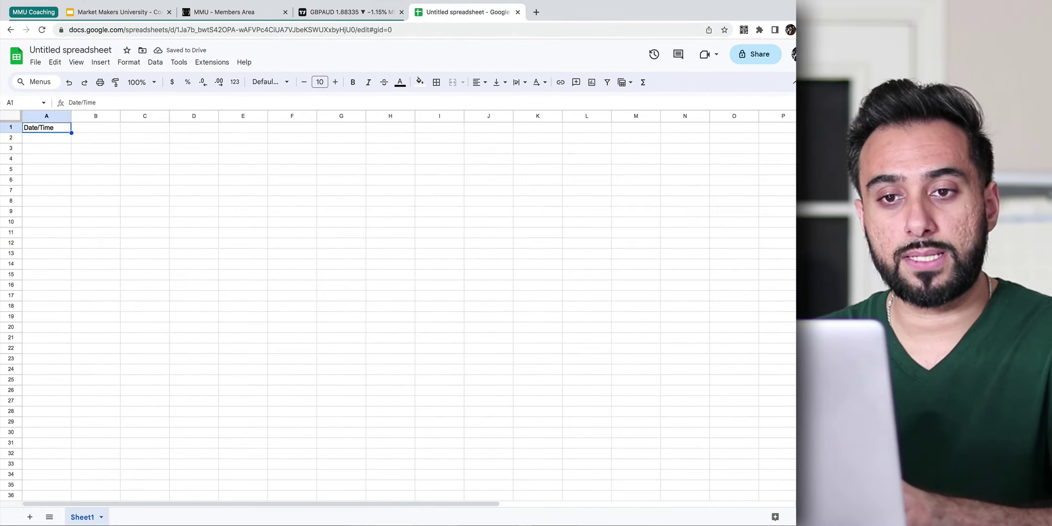
click(175, 233)
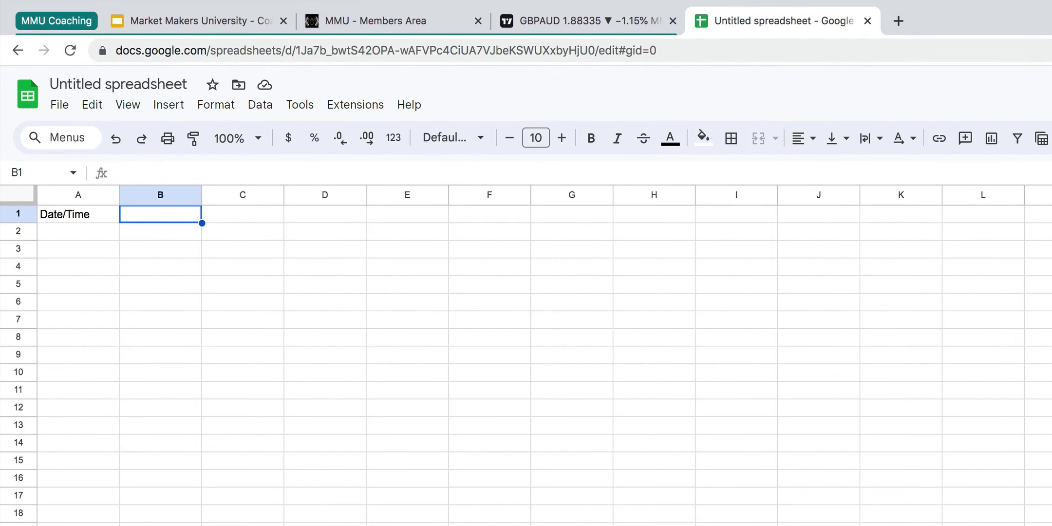
text(Stoc)
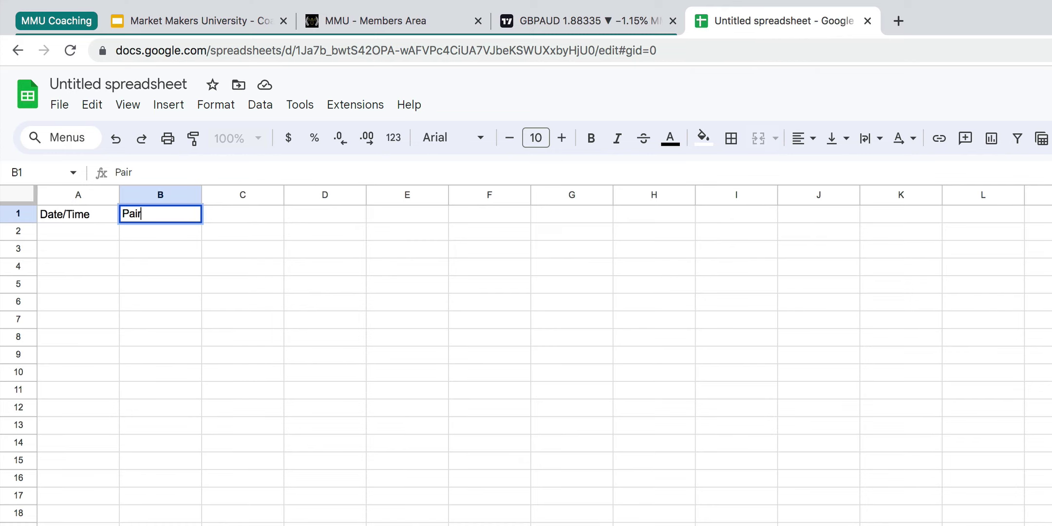
text(Pair)
key(Tab)
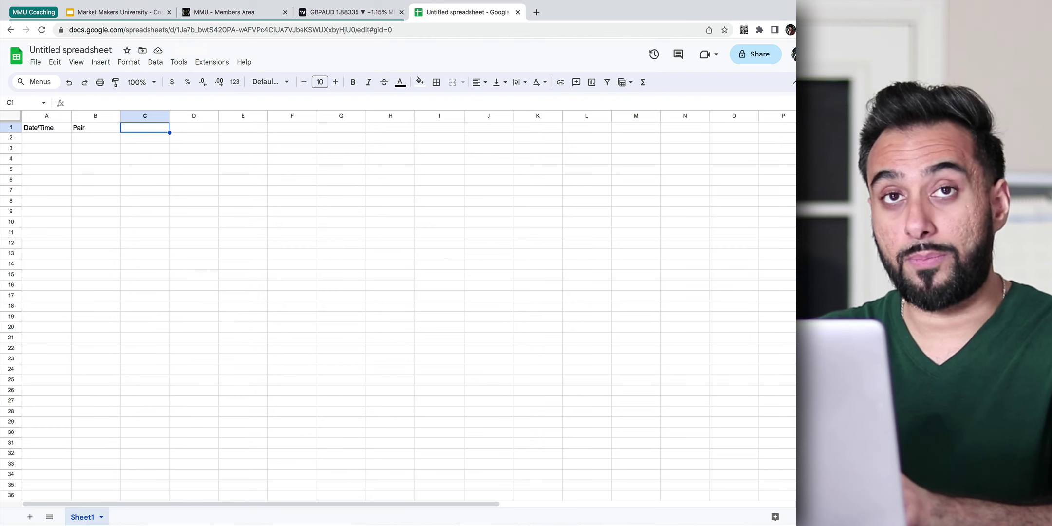
Enter the Direction header in C1 and the Entry header in D1
text(Direc)
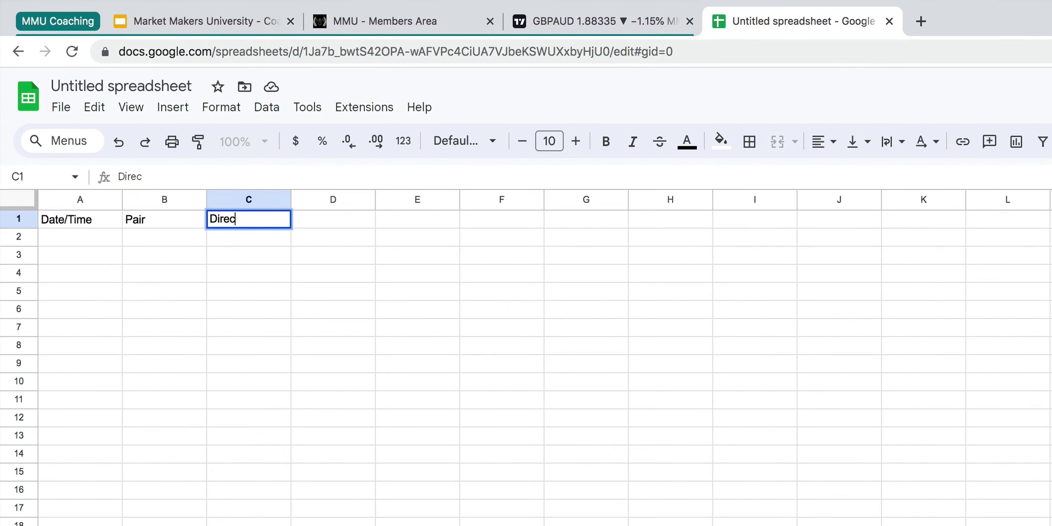
text(tion)
key(Return)
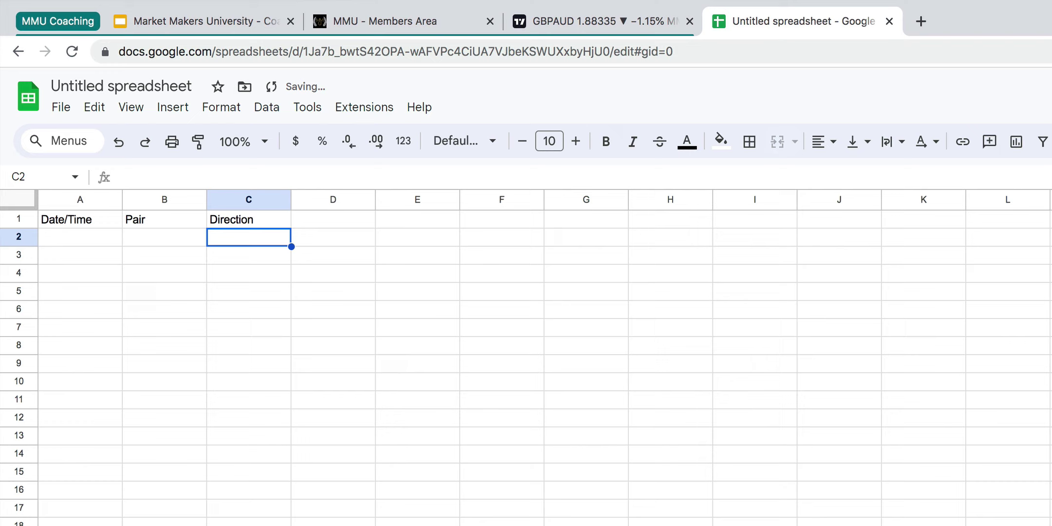
click(327, 219)
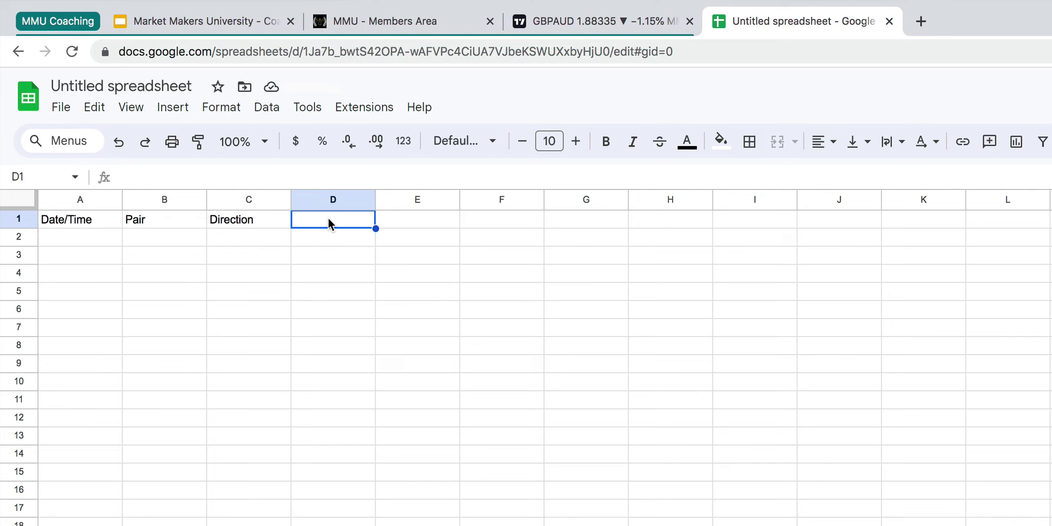
text(Entry)
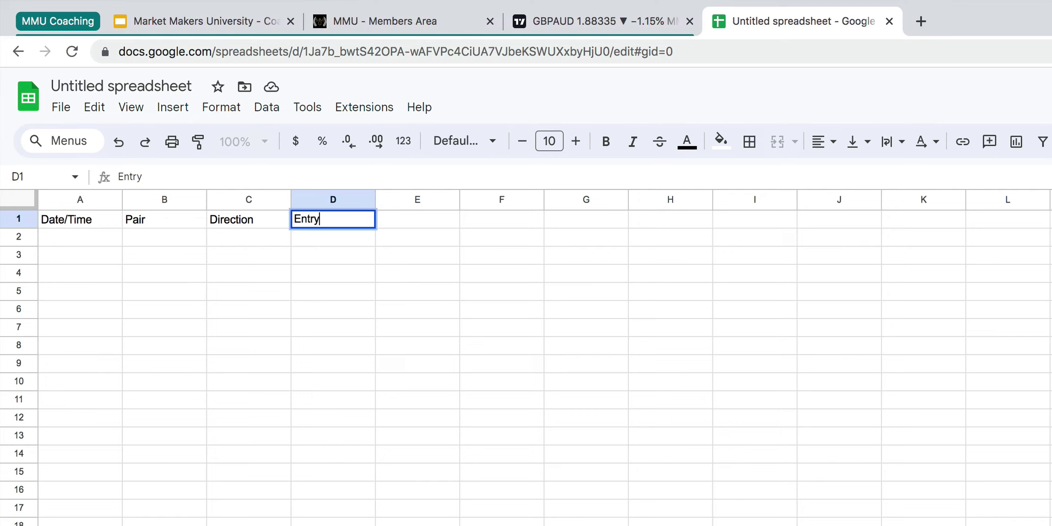
key(Tab)
key(Return)
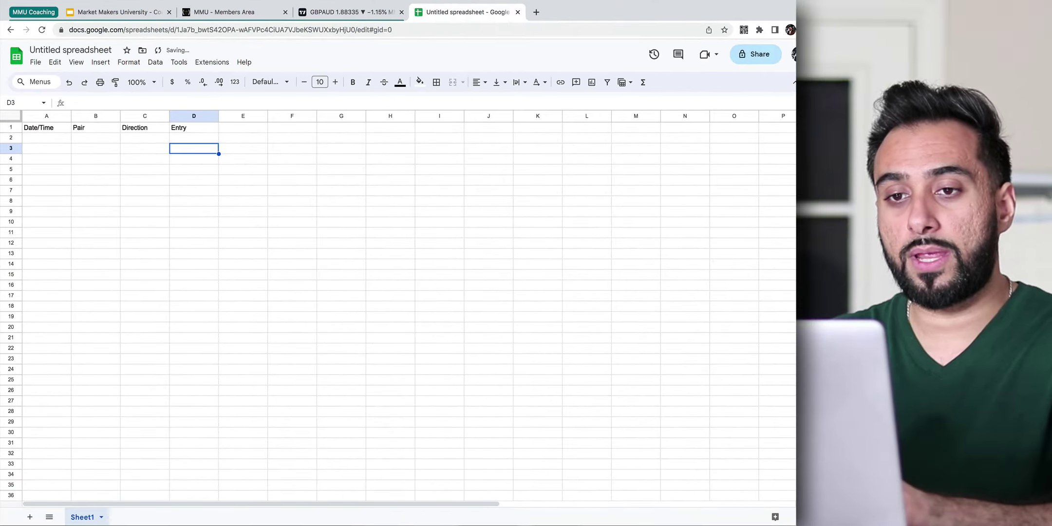
click(194, 148)
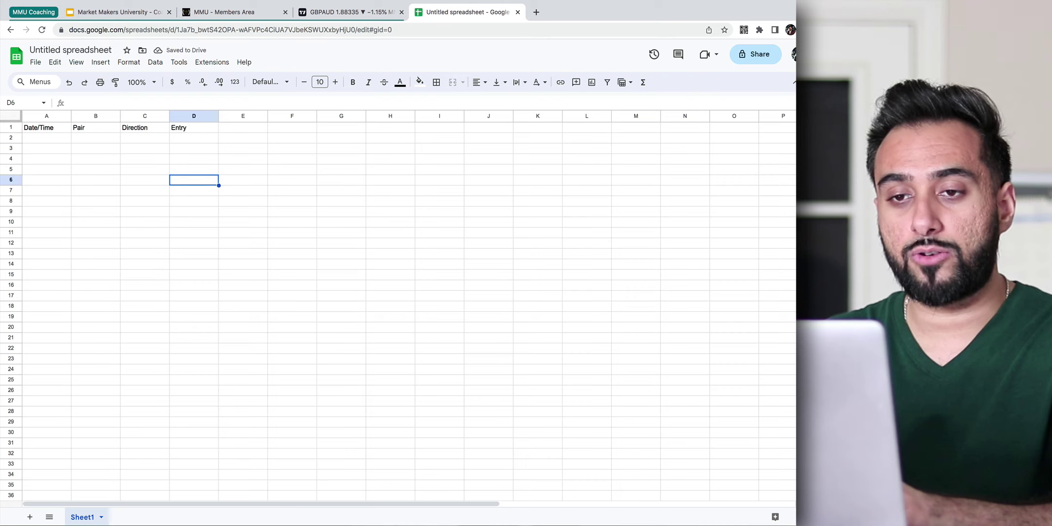
click(243, 137)
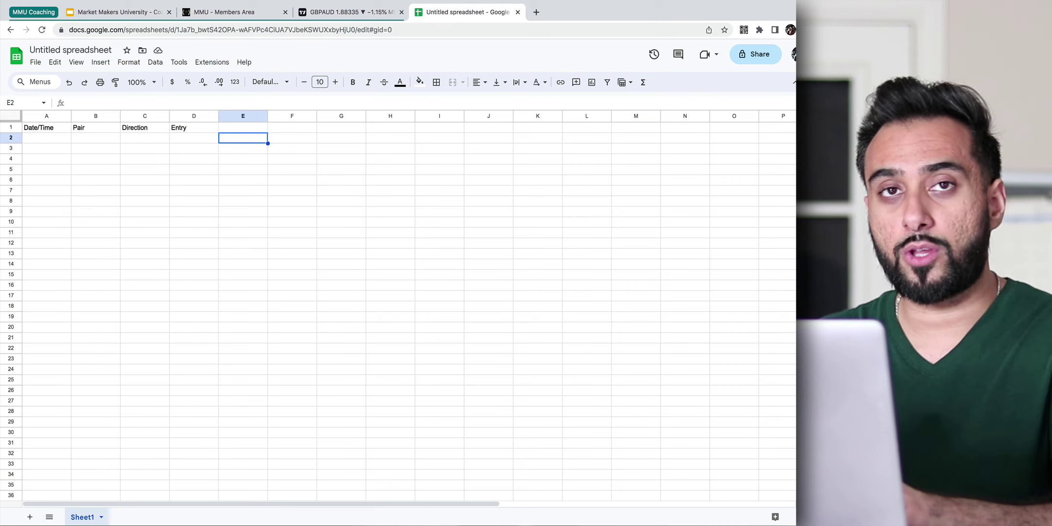
Enter the SL header in E1 and the TP header in F1
click(243, 128)
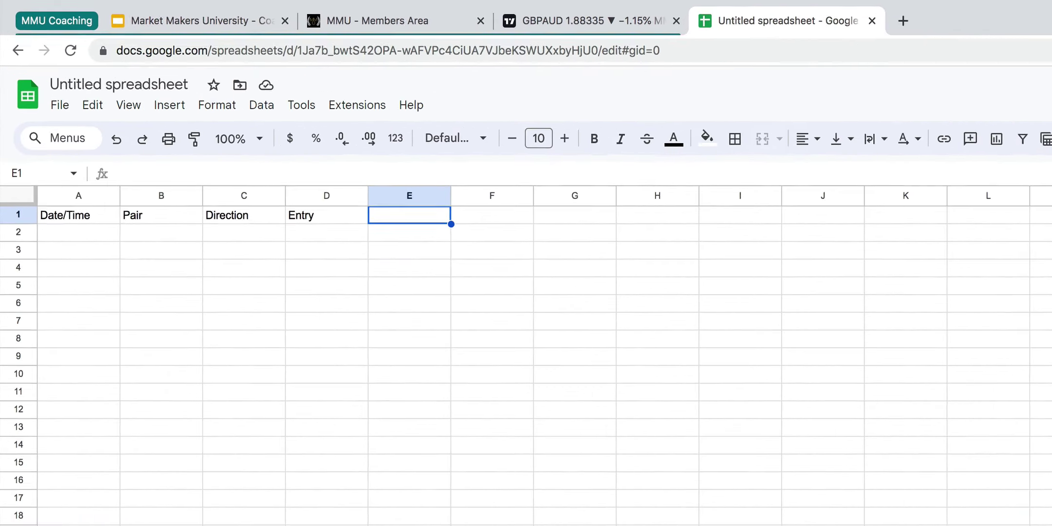
text(SL)
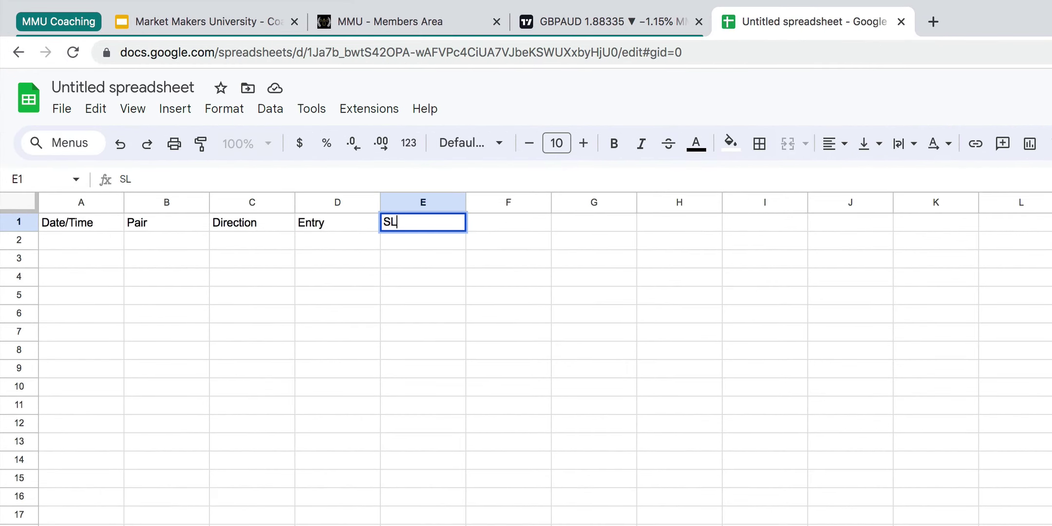
key(Return)
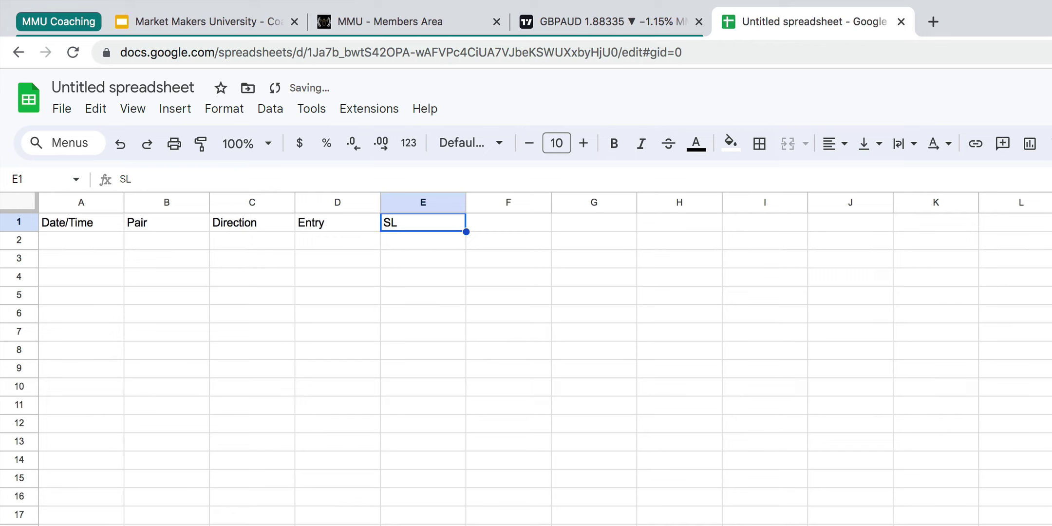
click(508, 222)
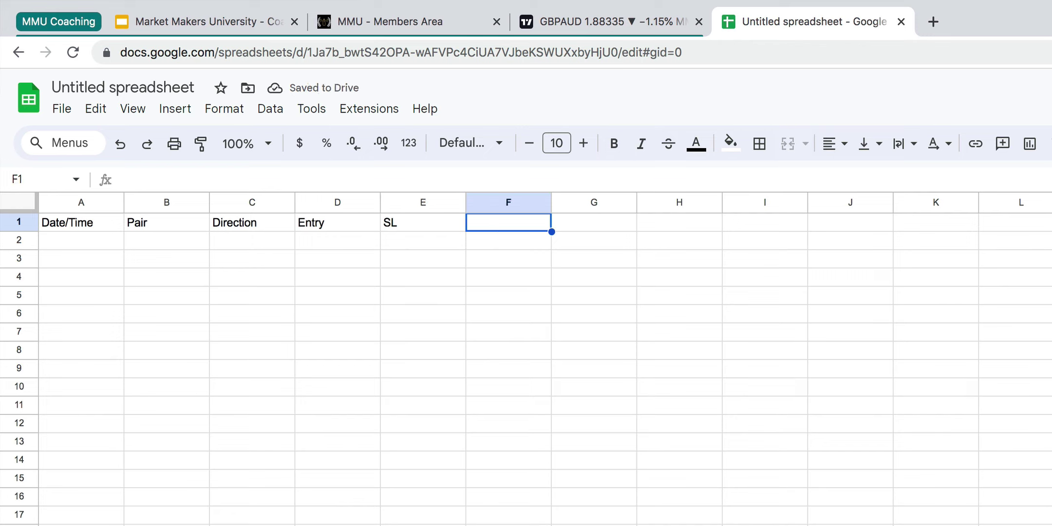
text(TP)
key(Return)
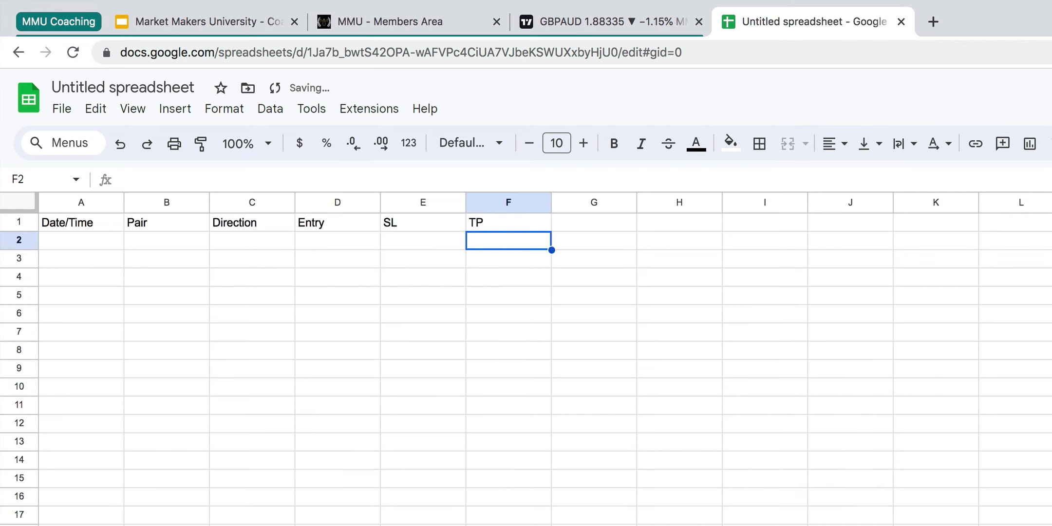
key(Up)
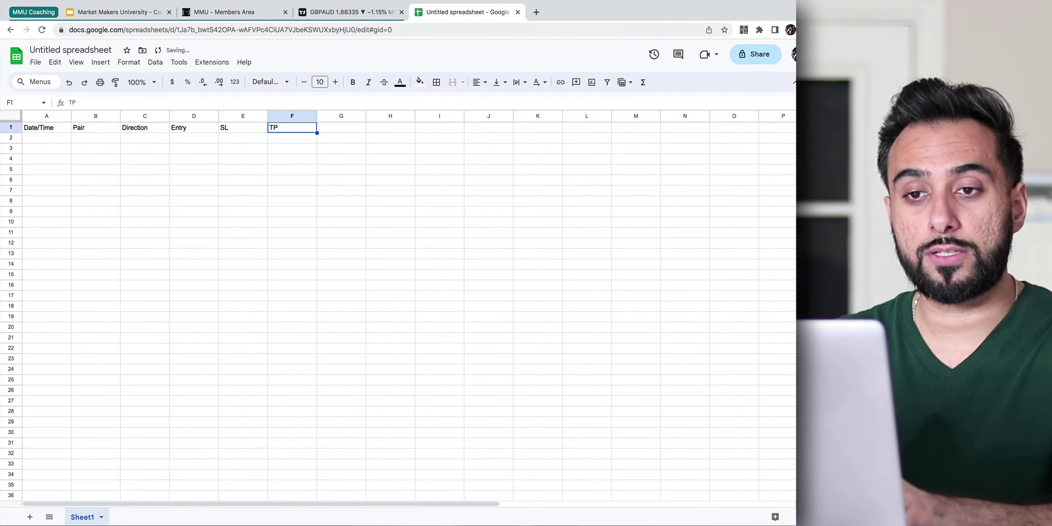
key(Left)
key(Left)
key(Left)
key(Left)
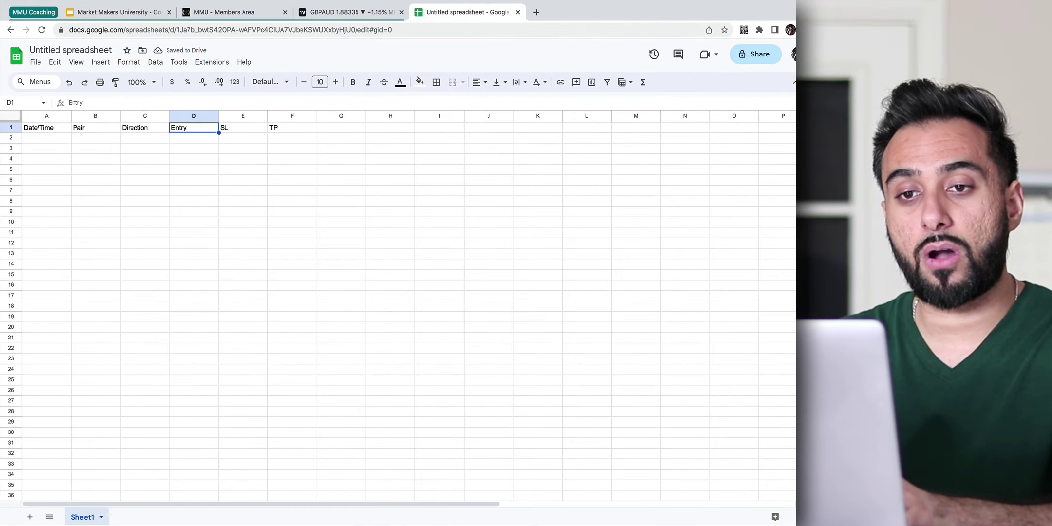
key(Right)
key(Right)
key(Right)
key(Right)
key(Right)
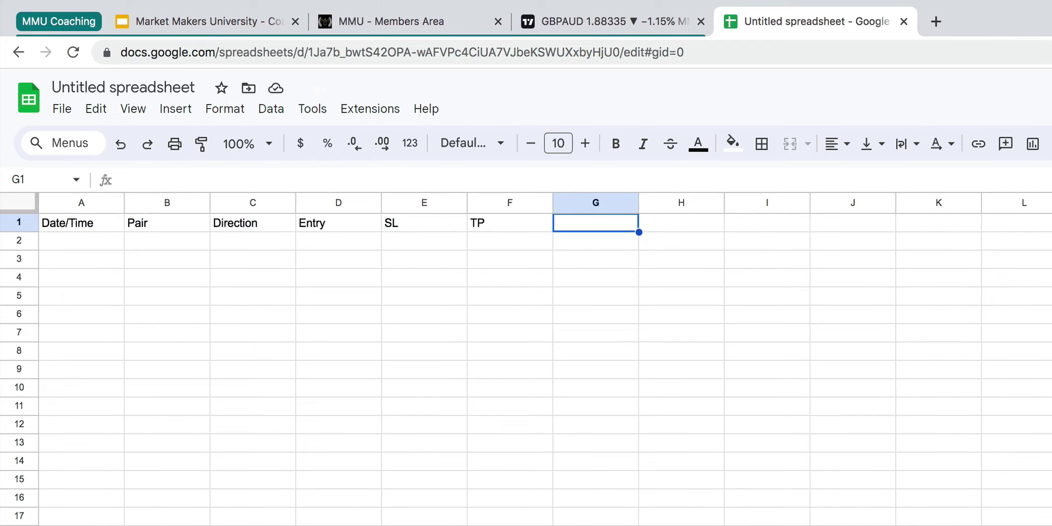
Enter the Before SS header in G1 and the After SS header in H1
text(Be)
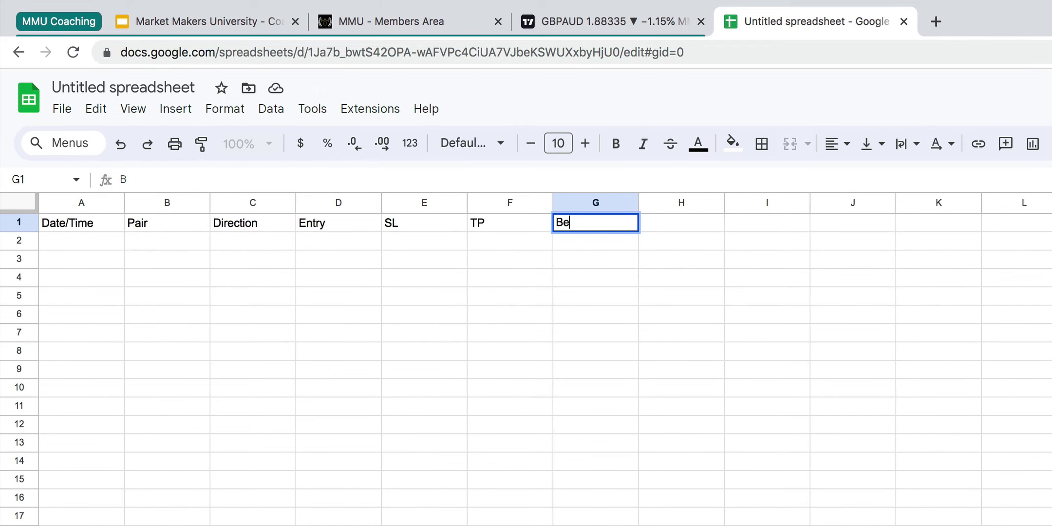
text(fore SS)
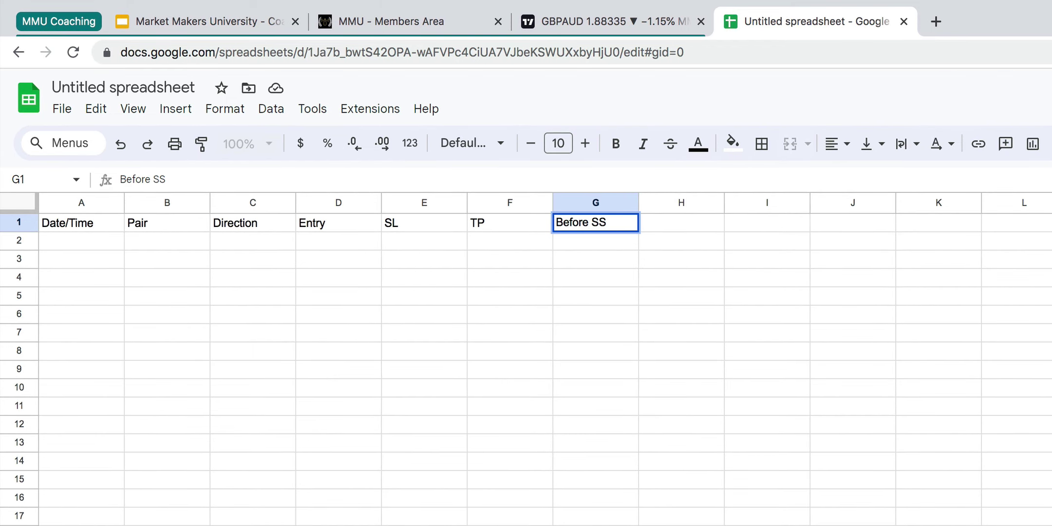
key(Tab)
text(Aft)
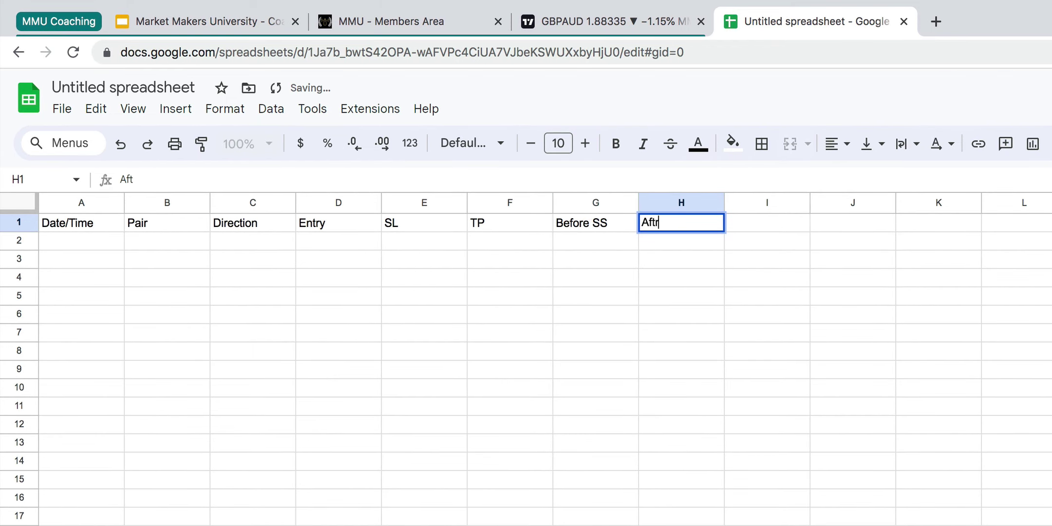
text(er SS)
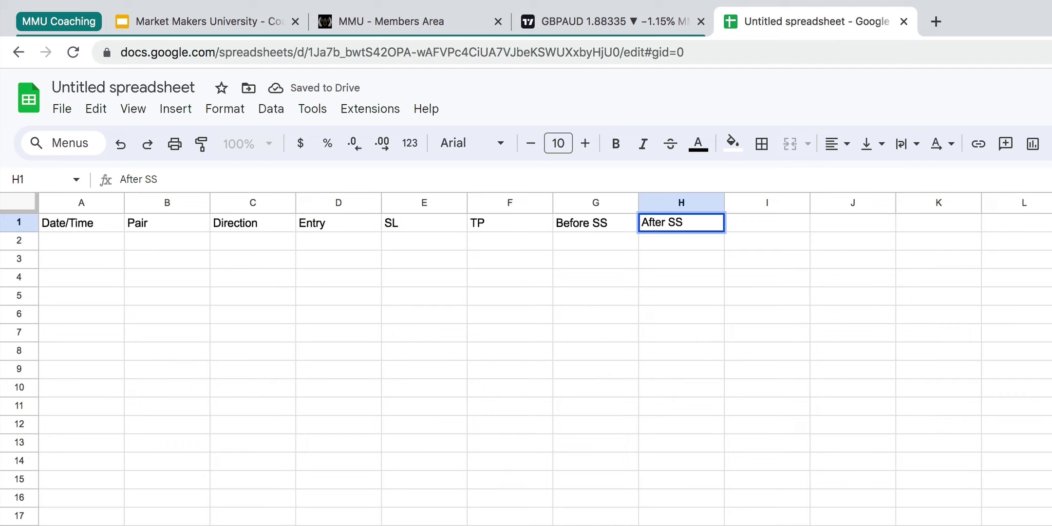
key(Tab)
click(681, 223)
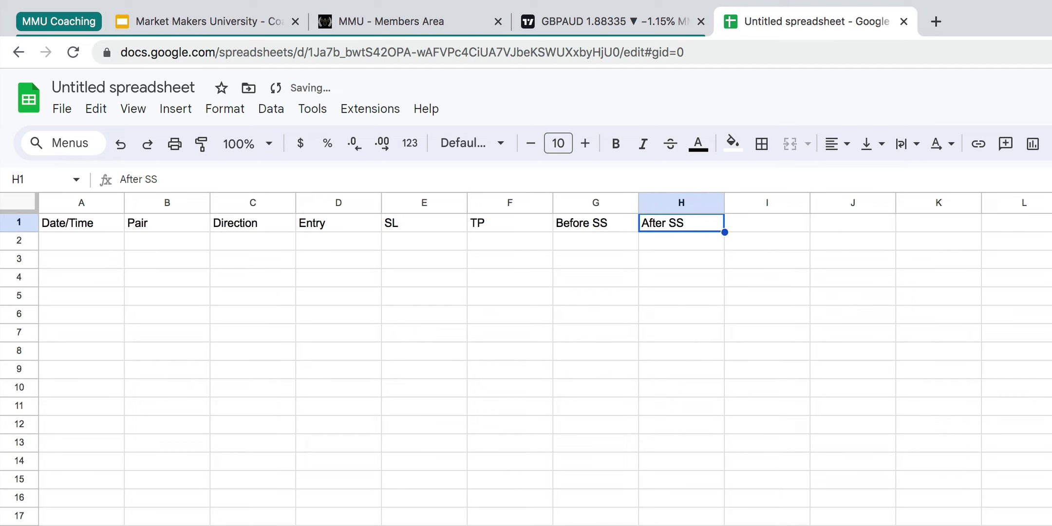
click(595, 241)
click(595, 223)
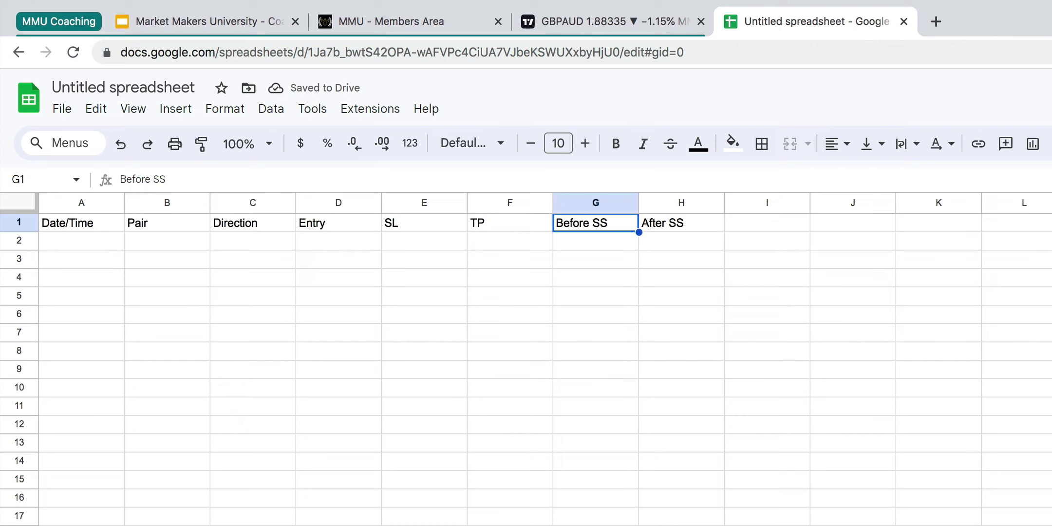
click(596, 240)
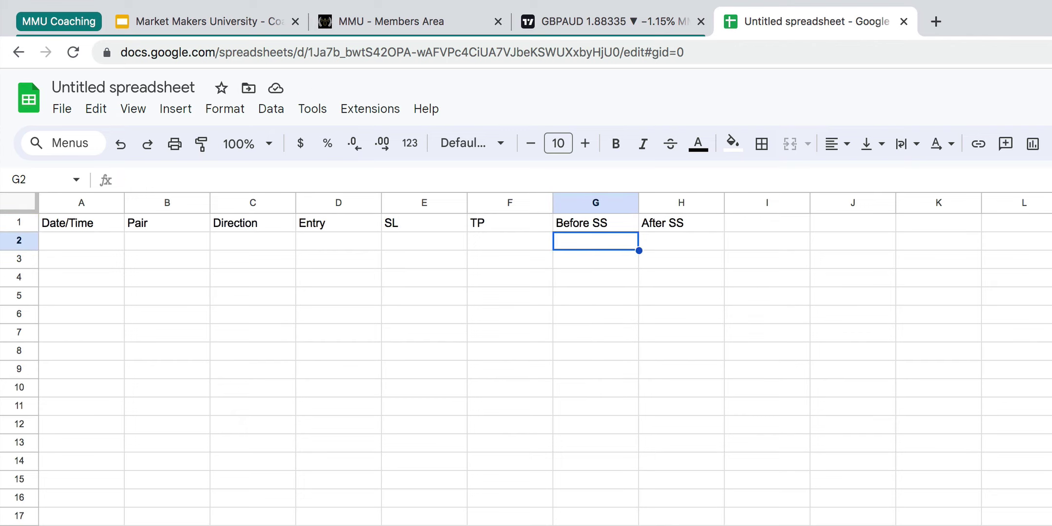
Enter the Result header in I1 and the Notes header in J1
key(Right)
key(Right)
key(Up)
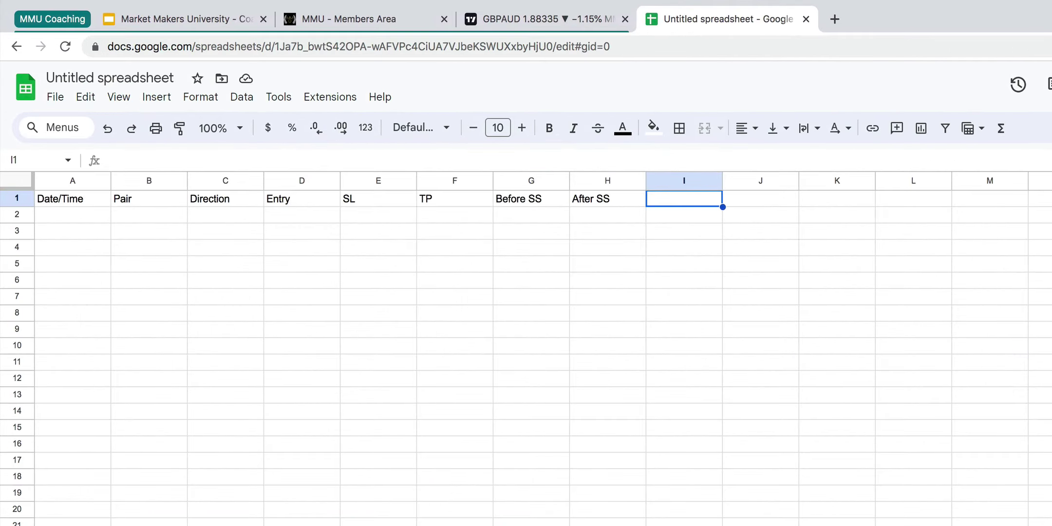
text(Re)
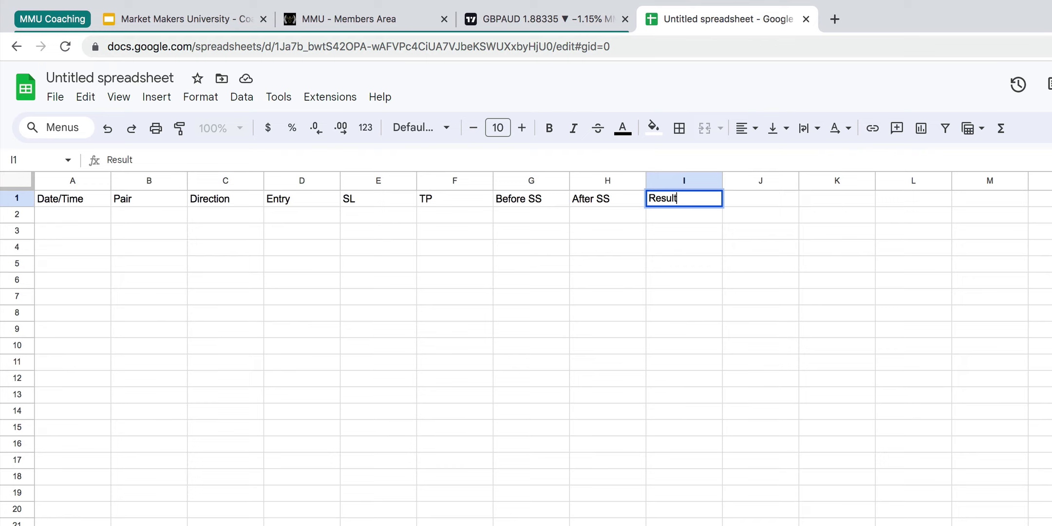
text(sult)
key(Tab)
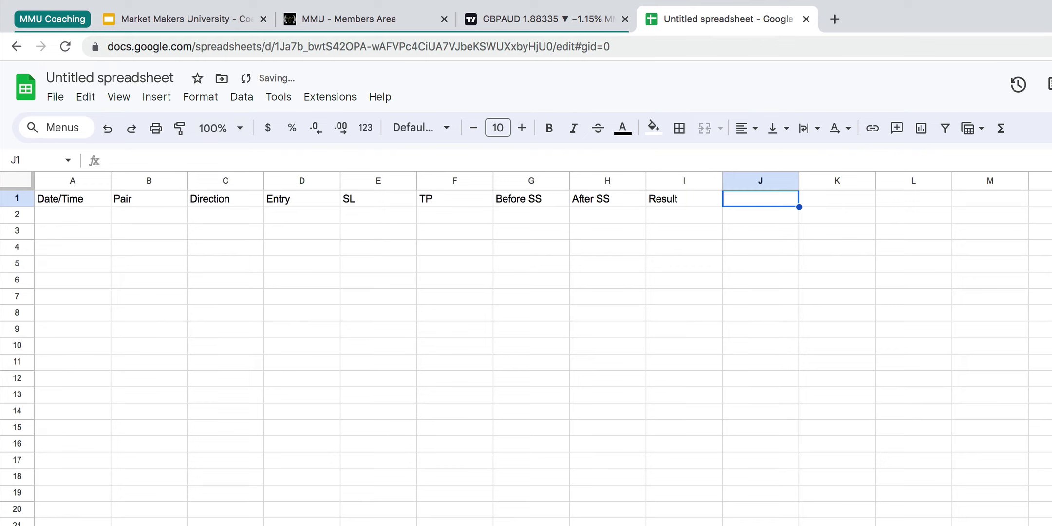
text(Notes)
key(ctrl+Return)
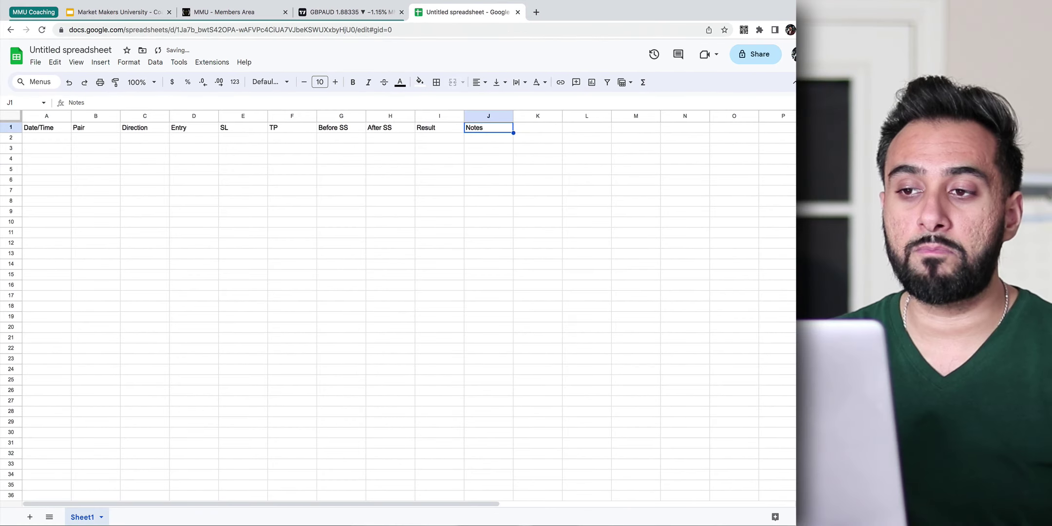
Check the Notes column cells, then select the entire Date/Time column A
key(Down)
key(Down)
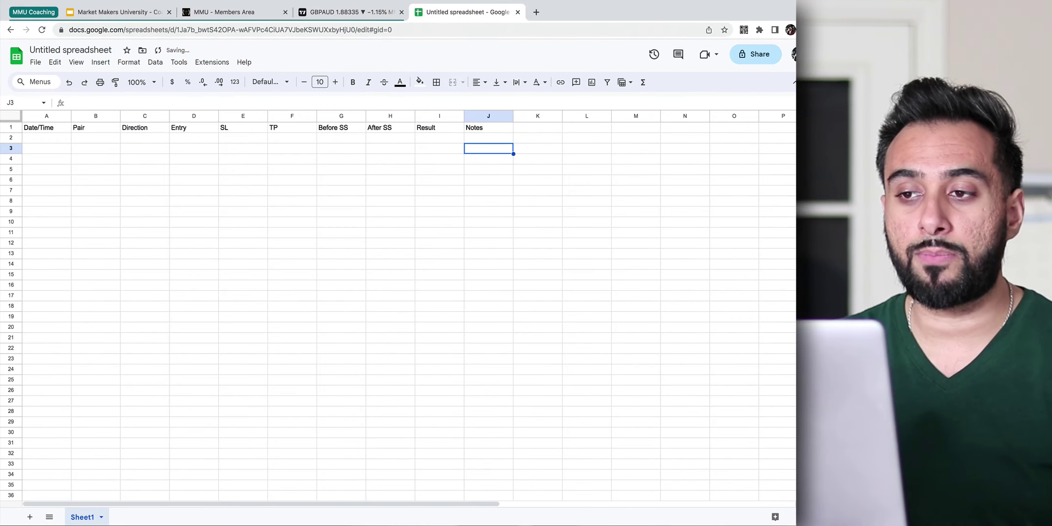
key(Up)
key(Up)
key(Down)
key(Down)
key(Down)
key(Down)
key(Down)
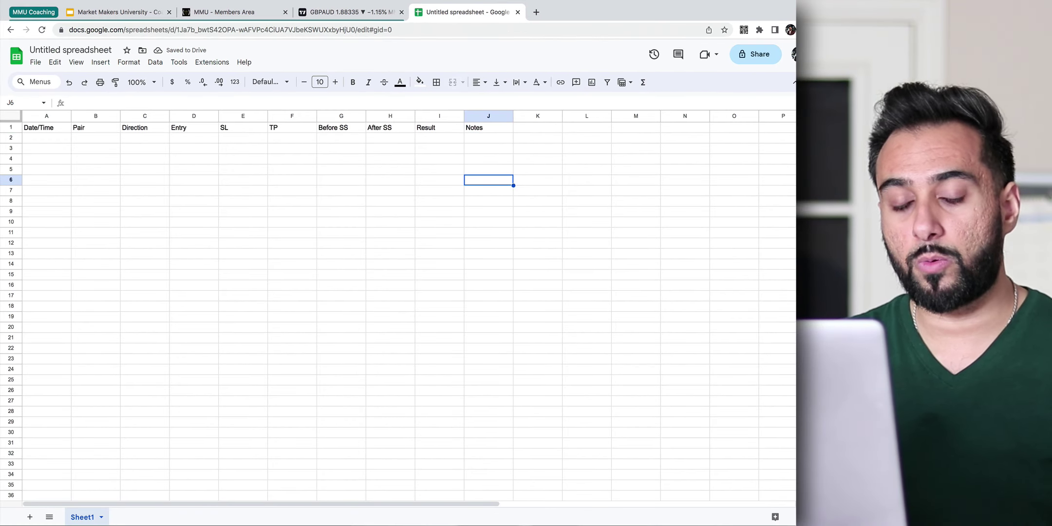
key(Up)
key(Up)
key(Up)
key(Up)
key(Up)
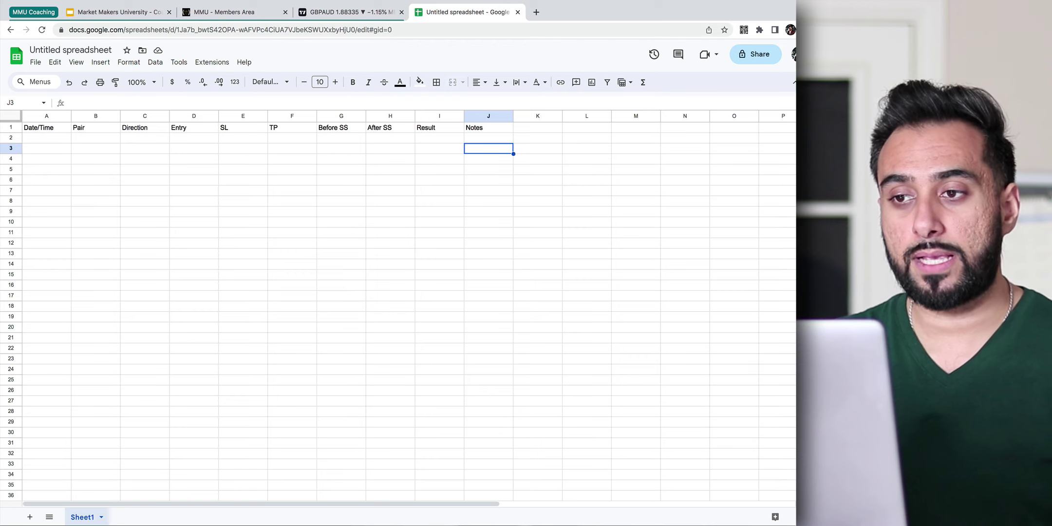
key(Down)
key(Down)
key(Down)
key(Up)
key(Up)
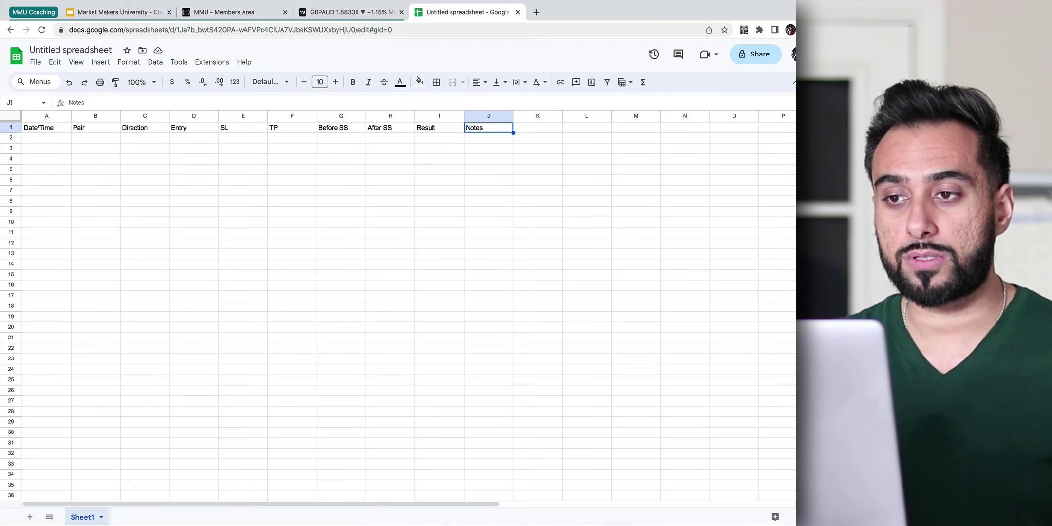
key(shift+Down)
key(shift+Down)
key(shift+Down)
key(shift+Down)
key(shift+Down)
key(shift+Down)
key(shift+Down)
key(shift+Down)
key(shift+Down)
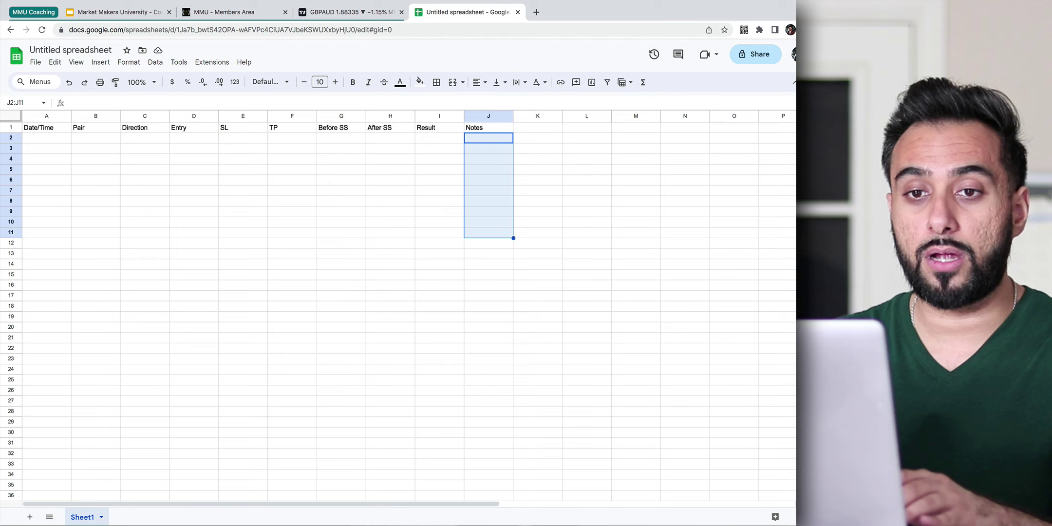
click(489, 137)
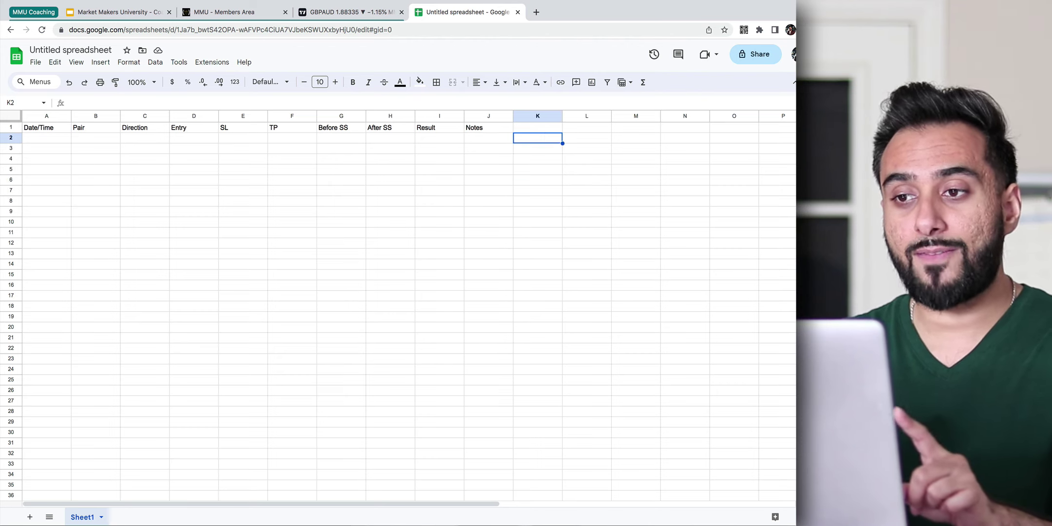
click(489, 127)
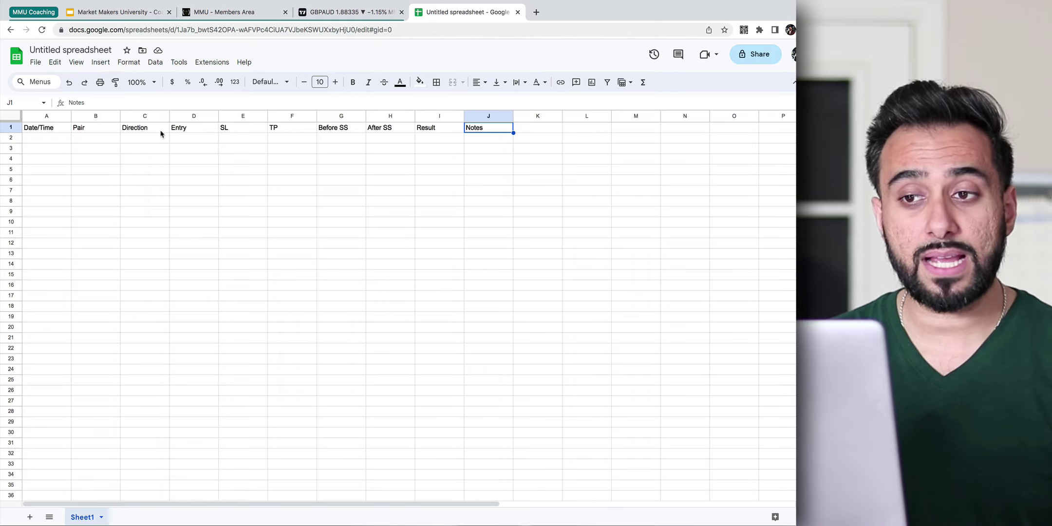
click(46, 118)
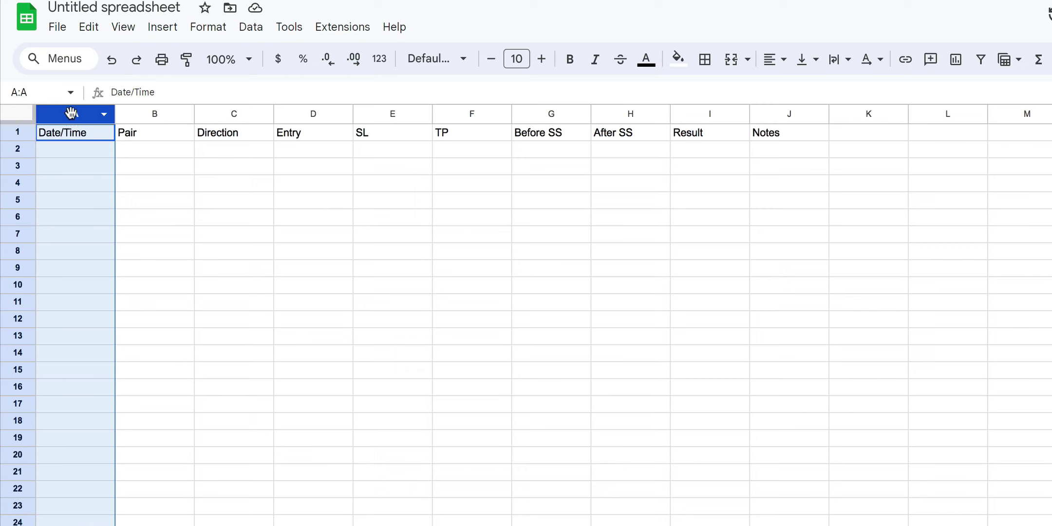
Apply Format > Number > Date time to the selected column A
click(242, 29)
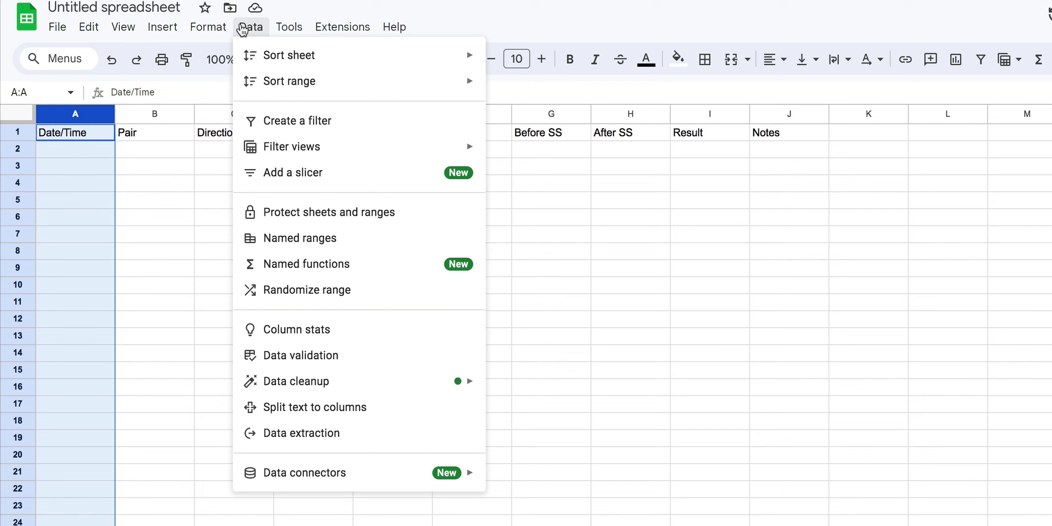
mouse_move(208, 26)
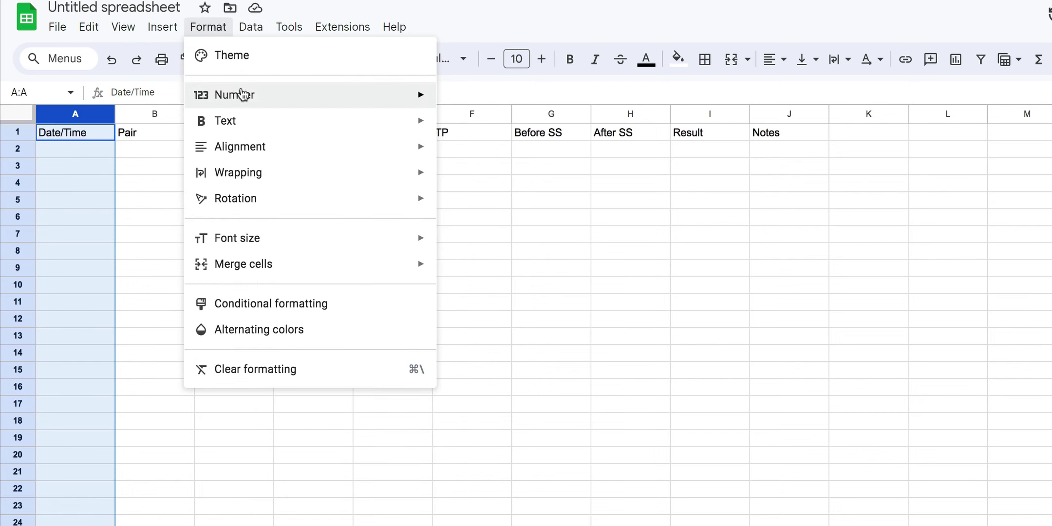
mouse_move(370, 105)
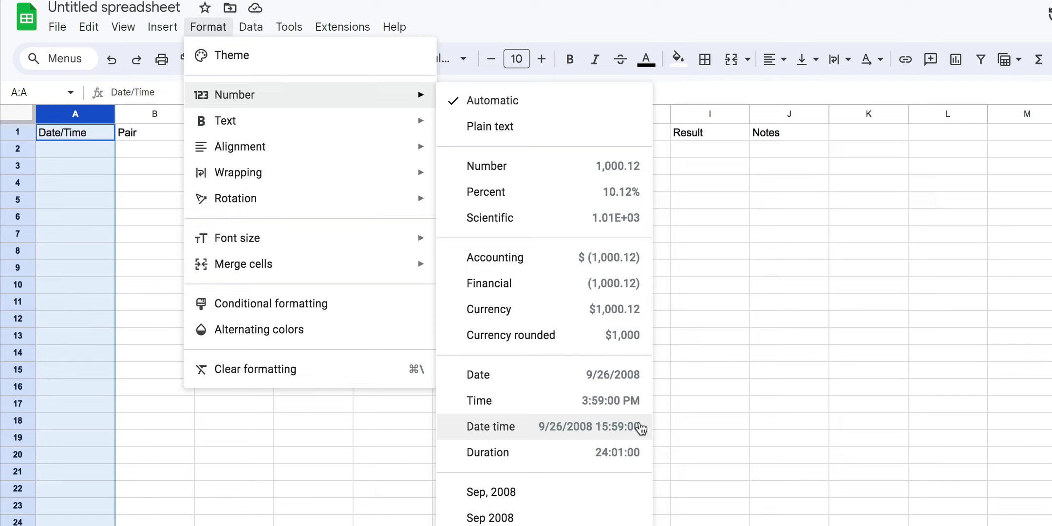
click(567, 431)
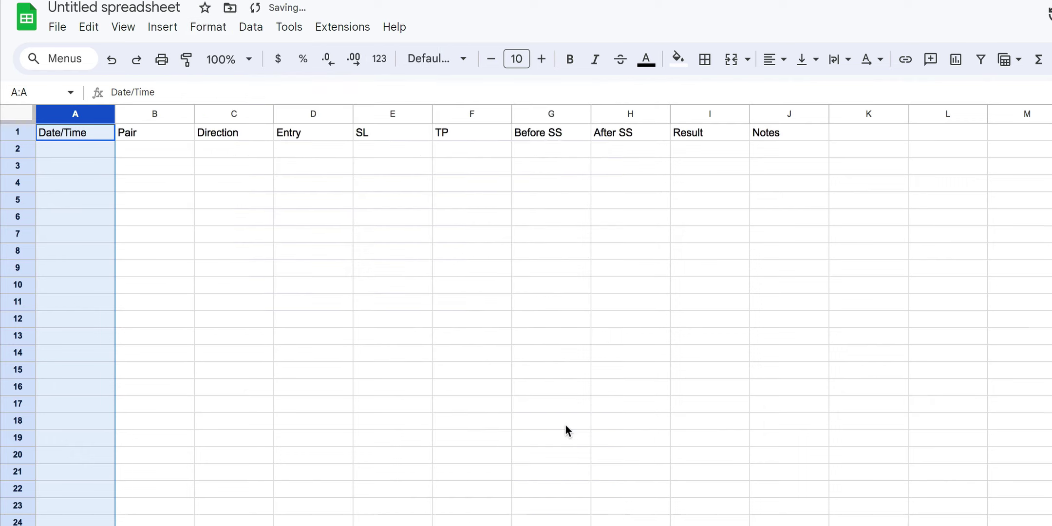
Enter 6/2/23 6:43pm in A2 as the first trade's date and time
click(73, 149)
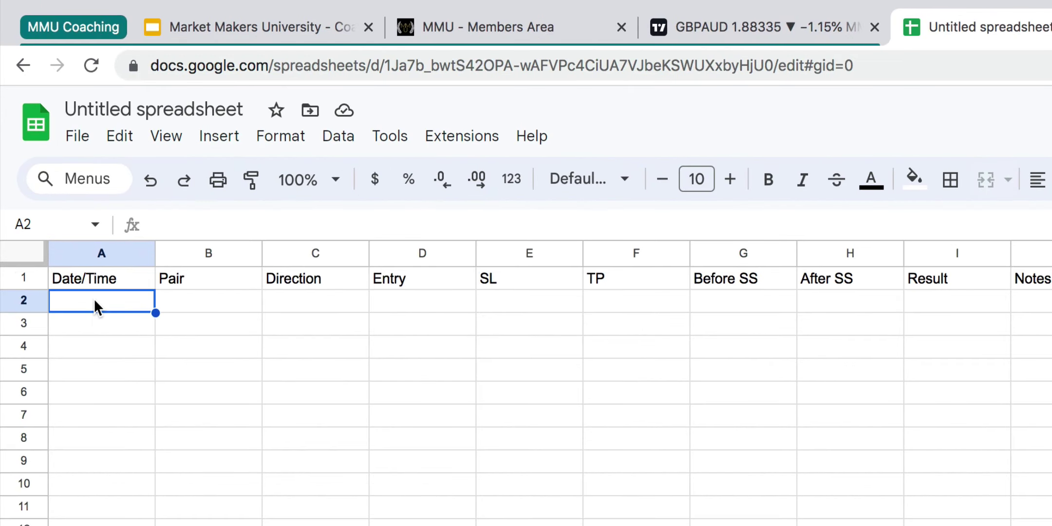
text(6/)
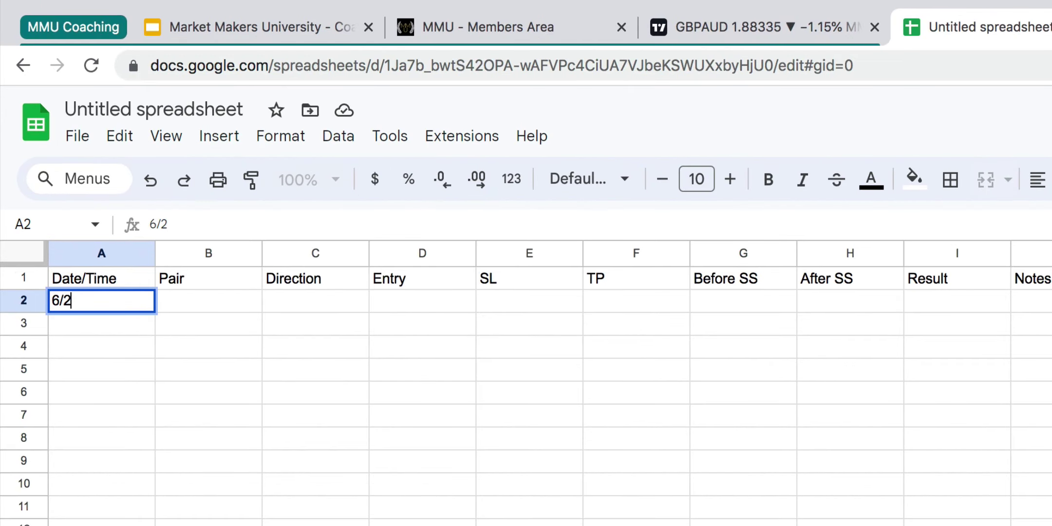
text(2/23)
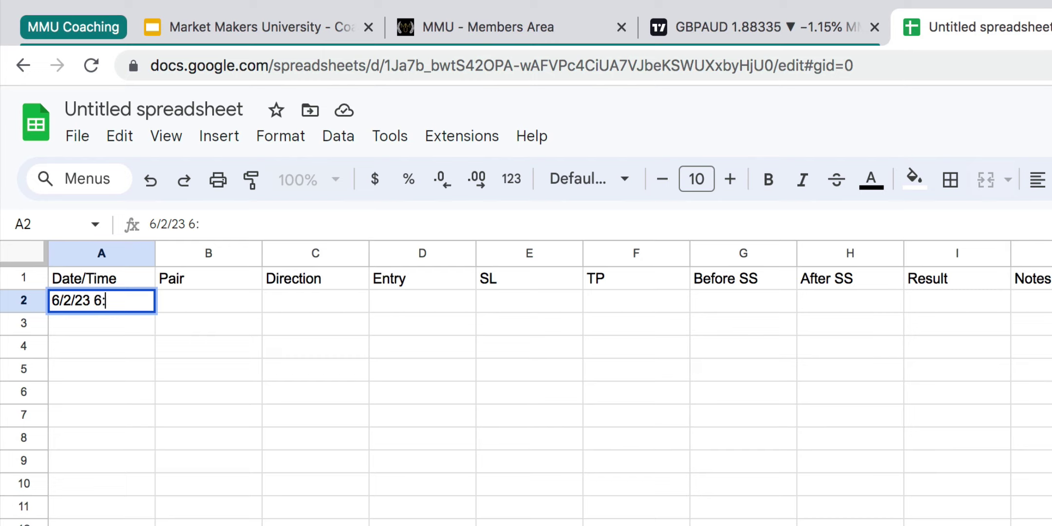
text(6:43pm)
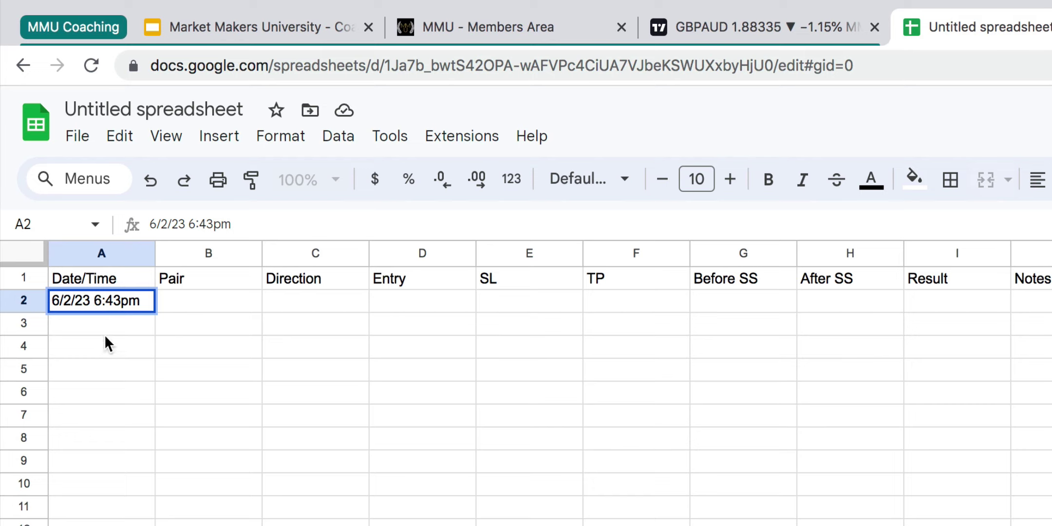
click(95, 323)
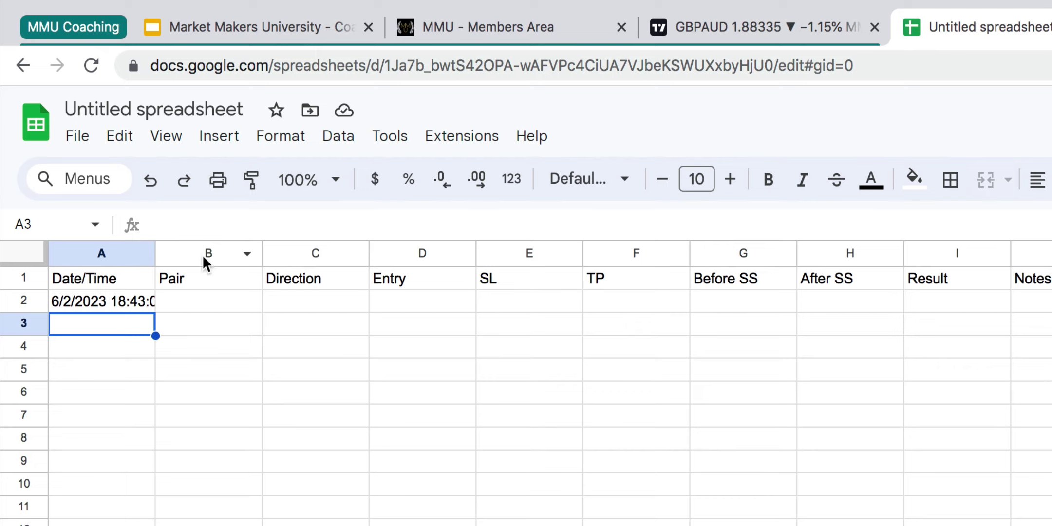
Widen column A and make header row 1 bold with a light grey fill
drag(155, 252, 170, 253)
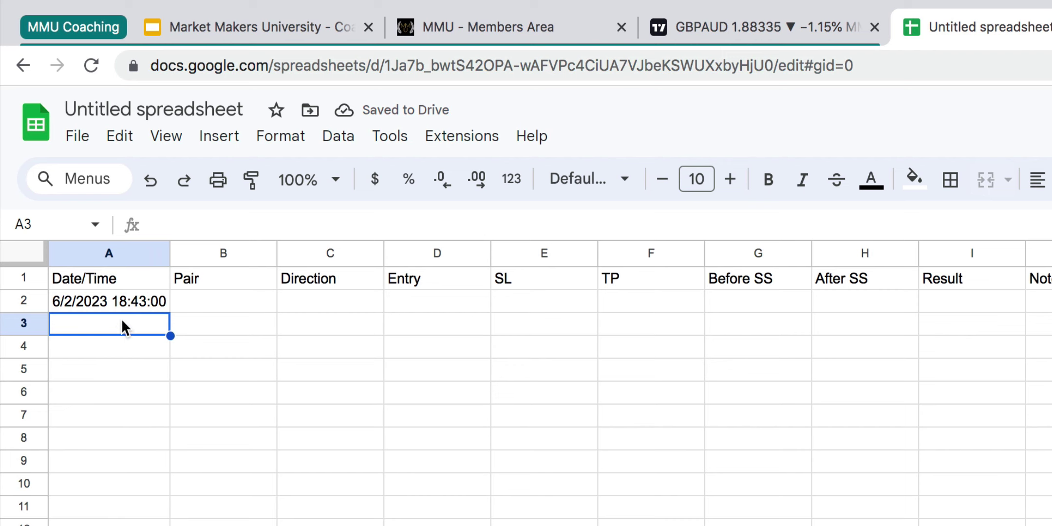
click(24, 278)
key(ctrl+b)
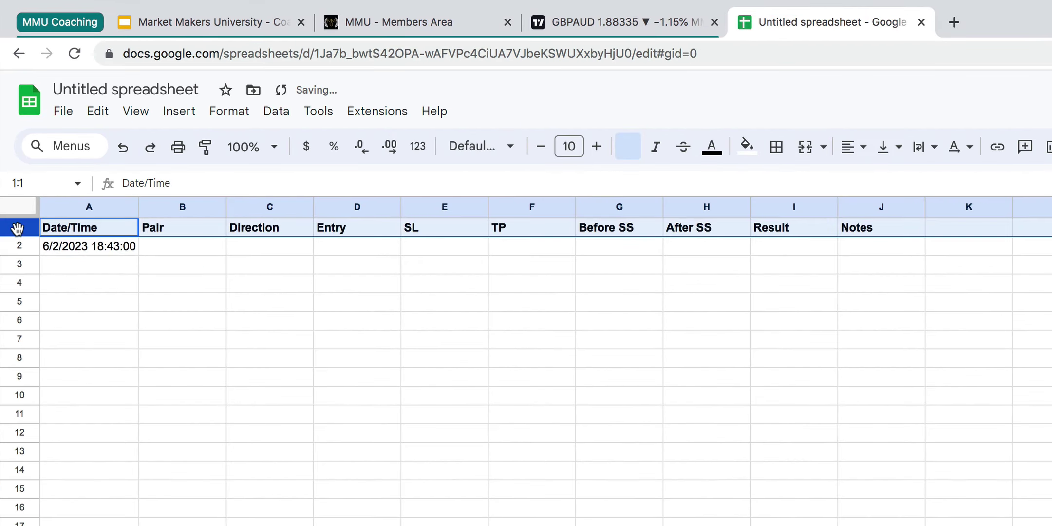
click(746, 146)
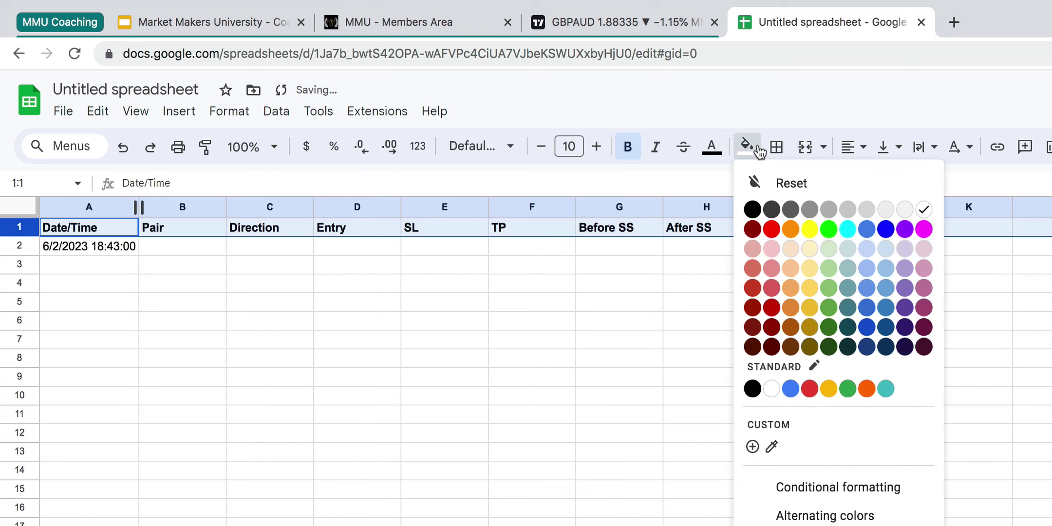
click(849, 211)
click(631, 255)
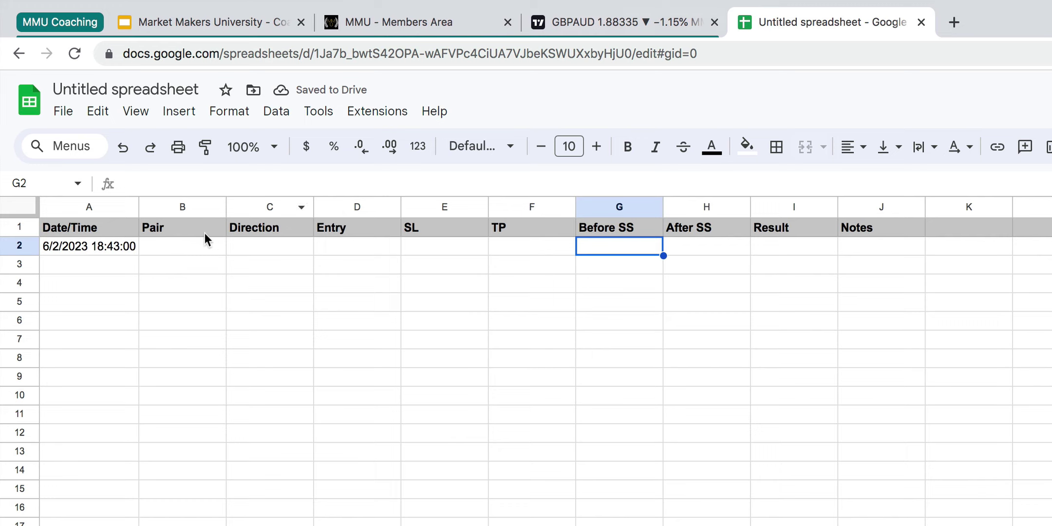
Enter GBPAUD as the first trade's pair in B2
click(195, 248)
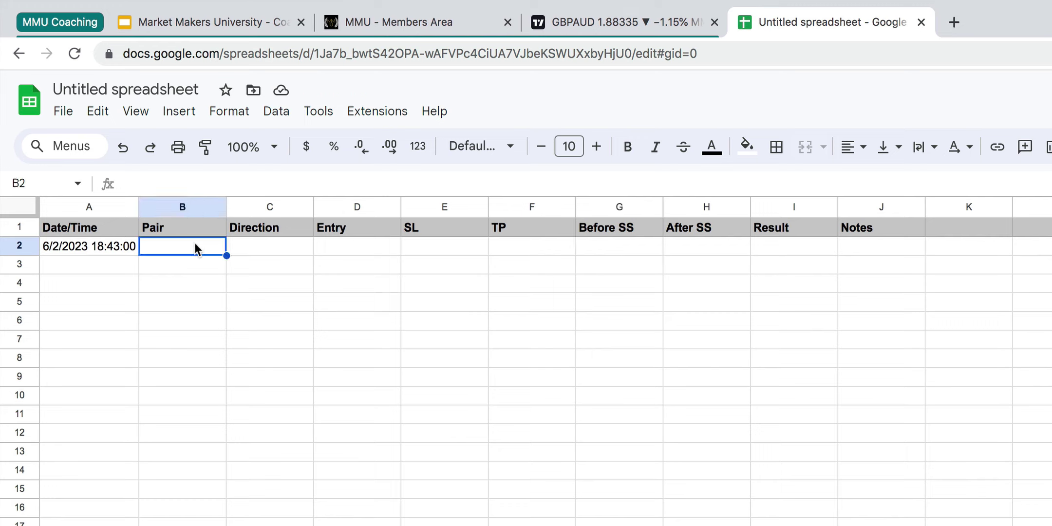
text(GBPAUD)
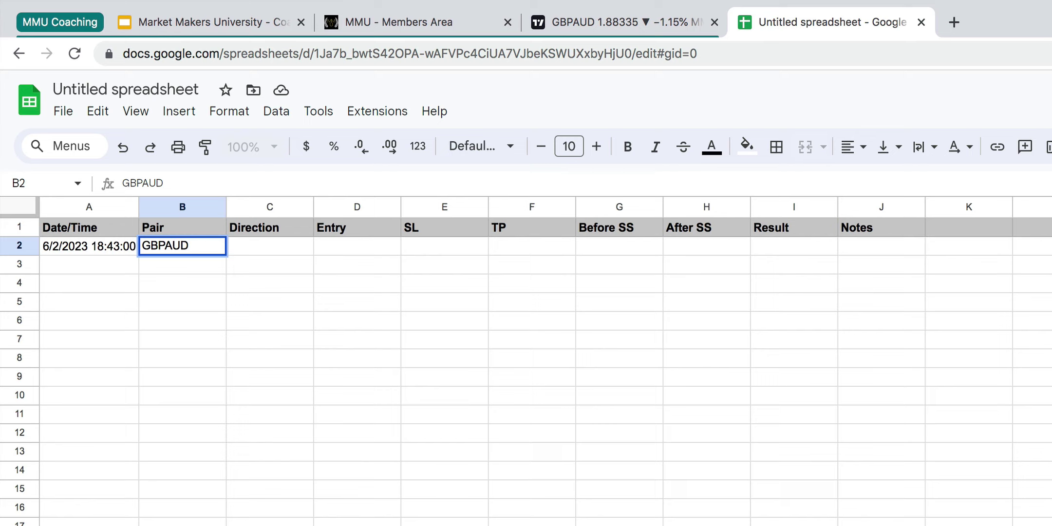
key(Tab)
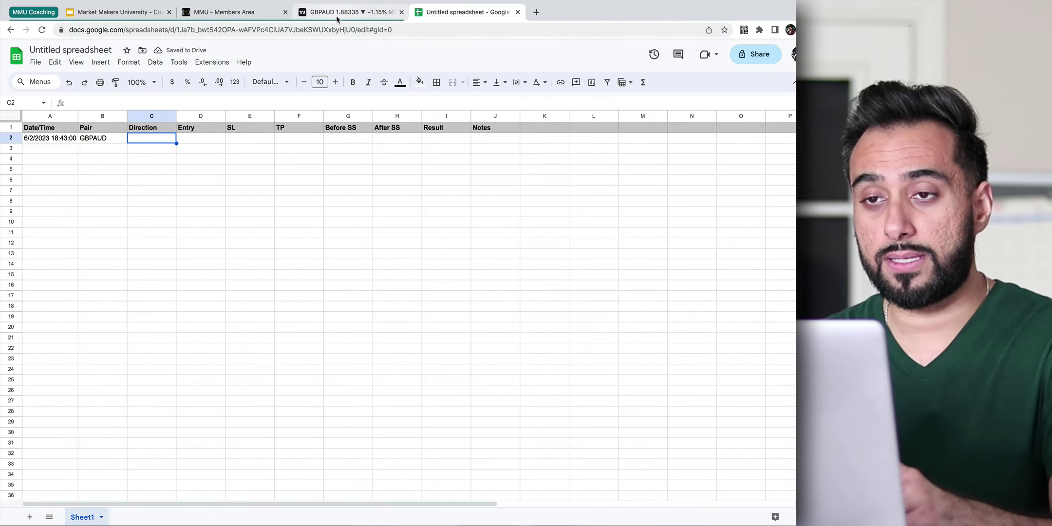
Place a long position on the latest GBPAUD candle with stop 1.87976 and target 1.89344
click(601, 28)
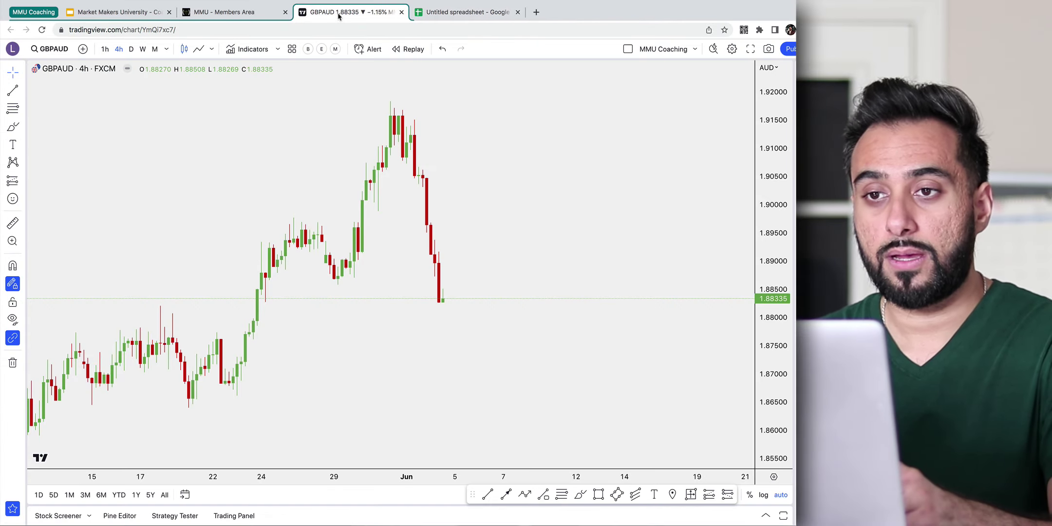
click(463, 12)
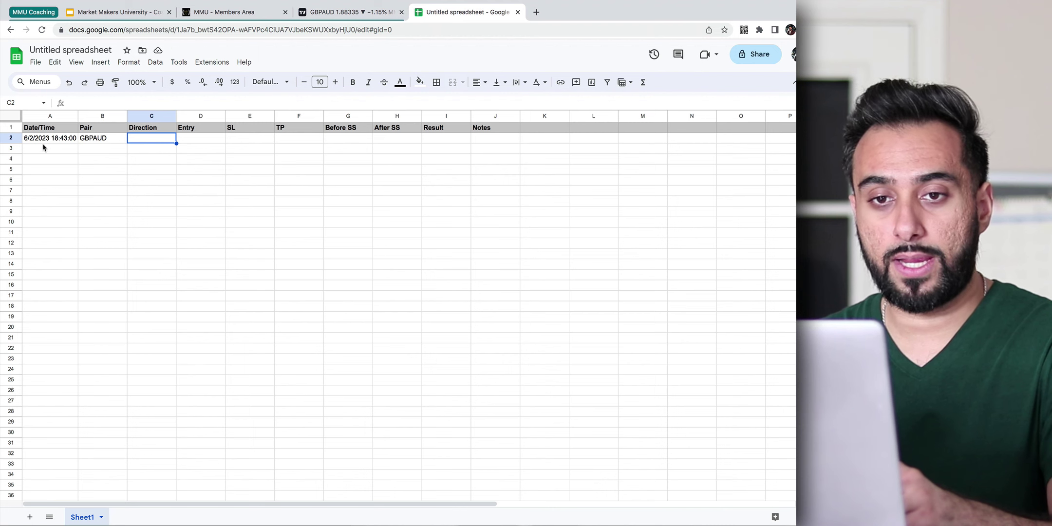
click(348, 19)
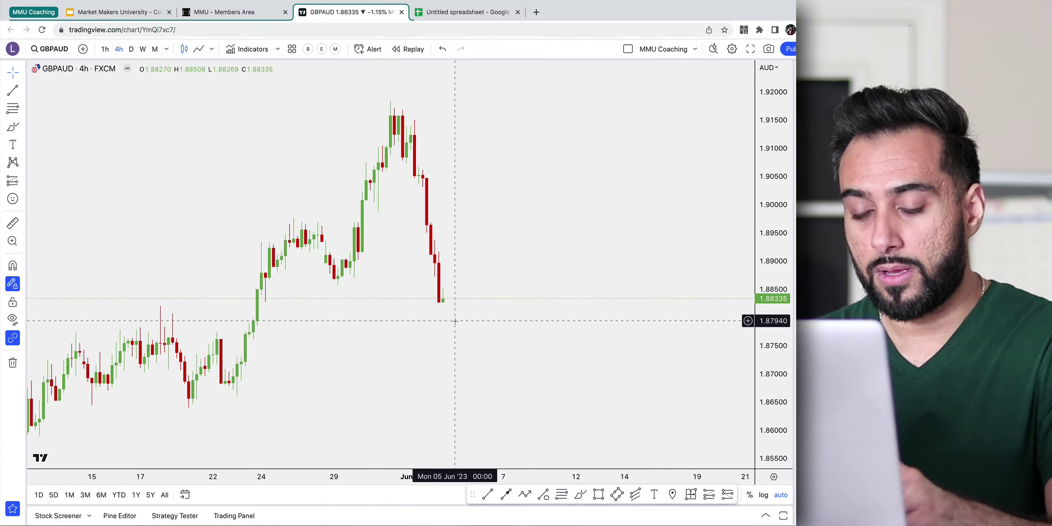
click(435, 305)
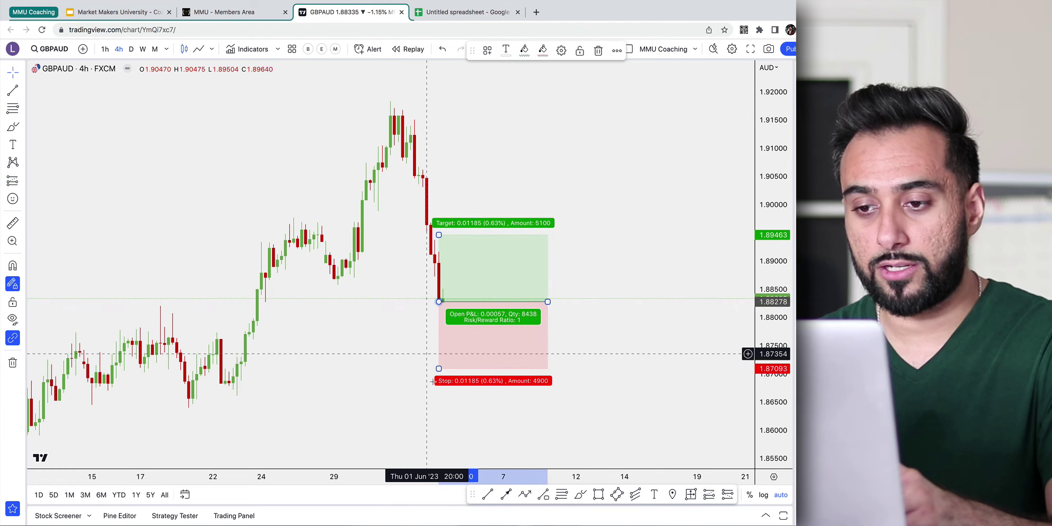
mouse_move(439, 369)
mouse_down()
mouse_move(440, 310)
mouse_move(441, 320)
mouse_up()
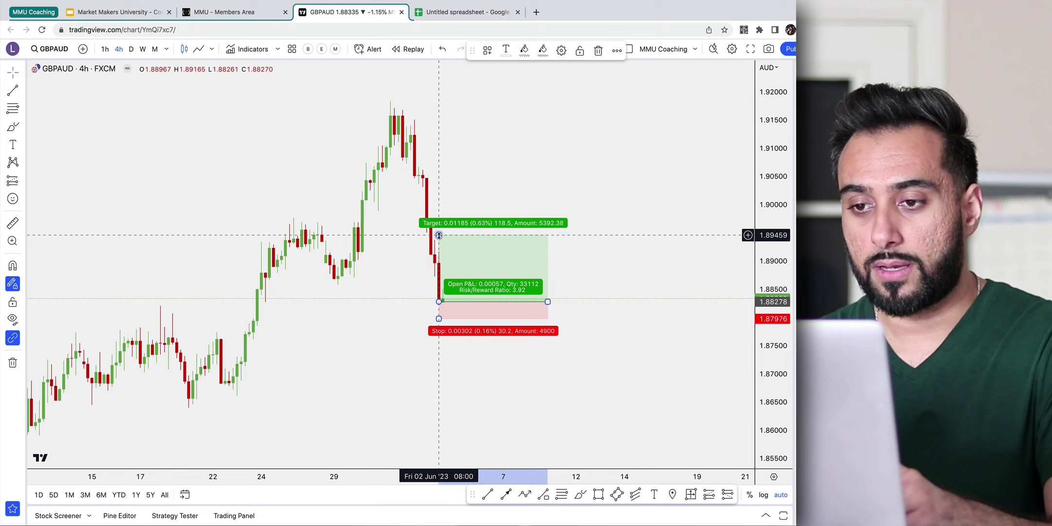
mouse_move(439, 235)
mouse_down()
mouse_move(441, 260)
mouse_move(446, 244)
mouse_up()
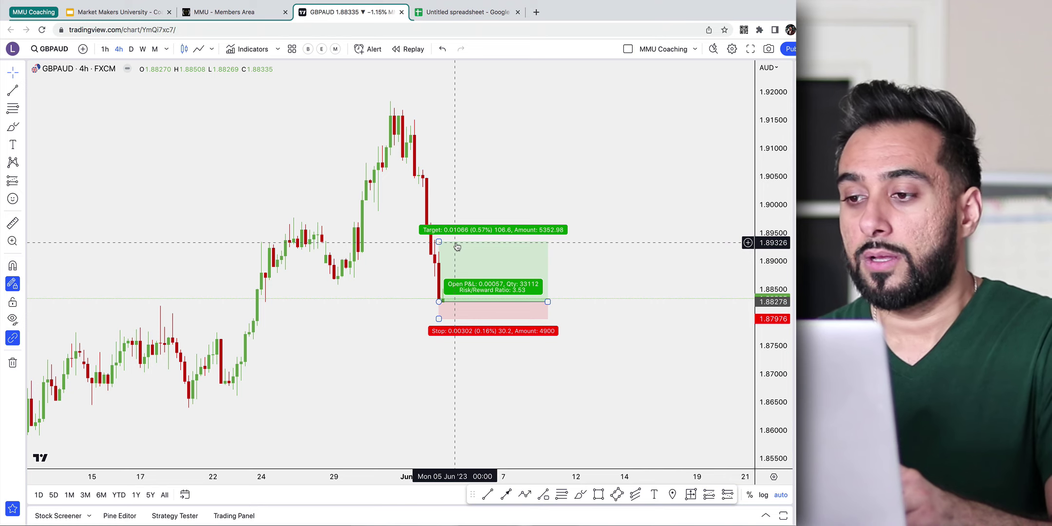
click(497, 352)
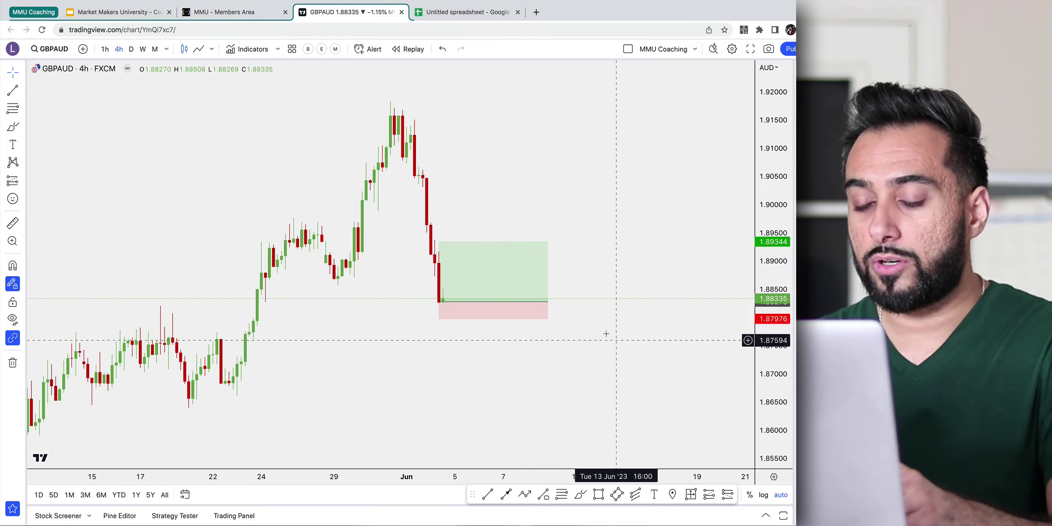
Copy the long position's entry price from its Inputs settings and return to the journal
click(507, 276)
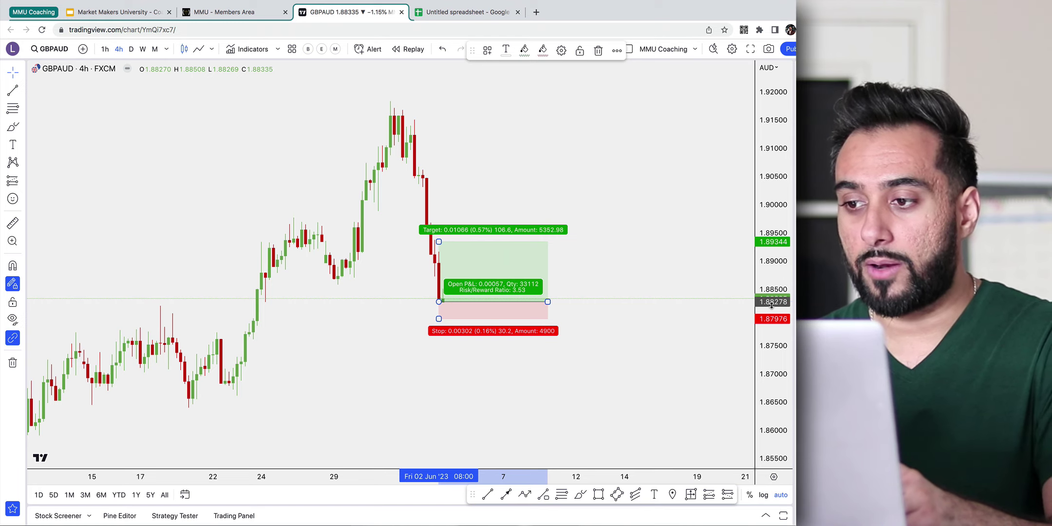
double_click(491, 270)
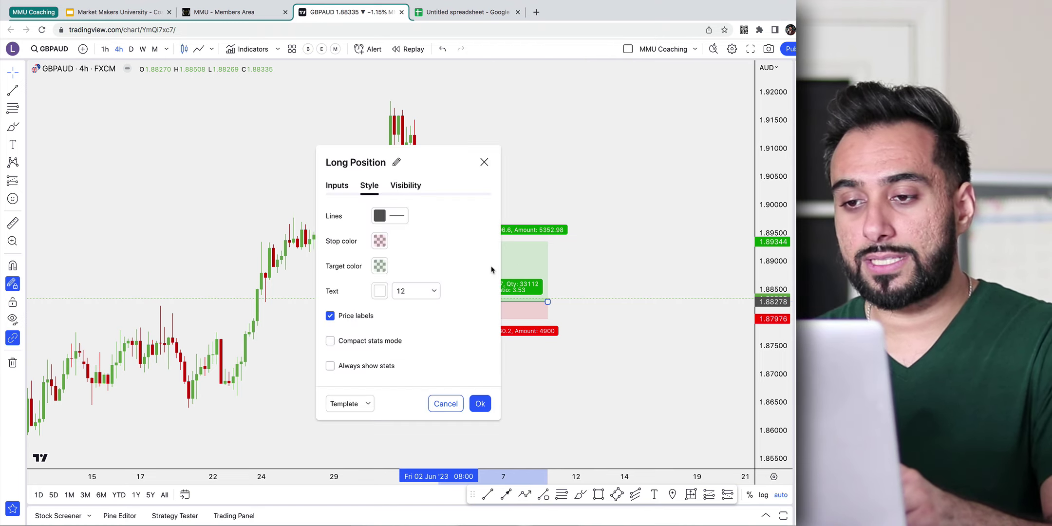
click(335, 184)
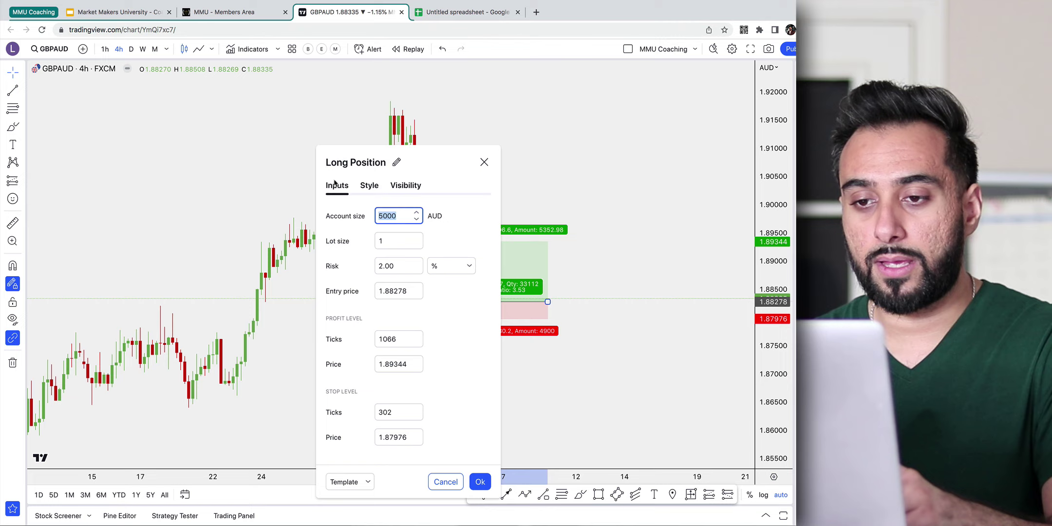
click(392, 291)
key(ctrl+c)
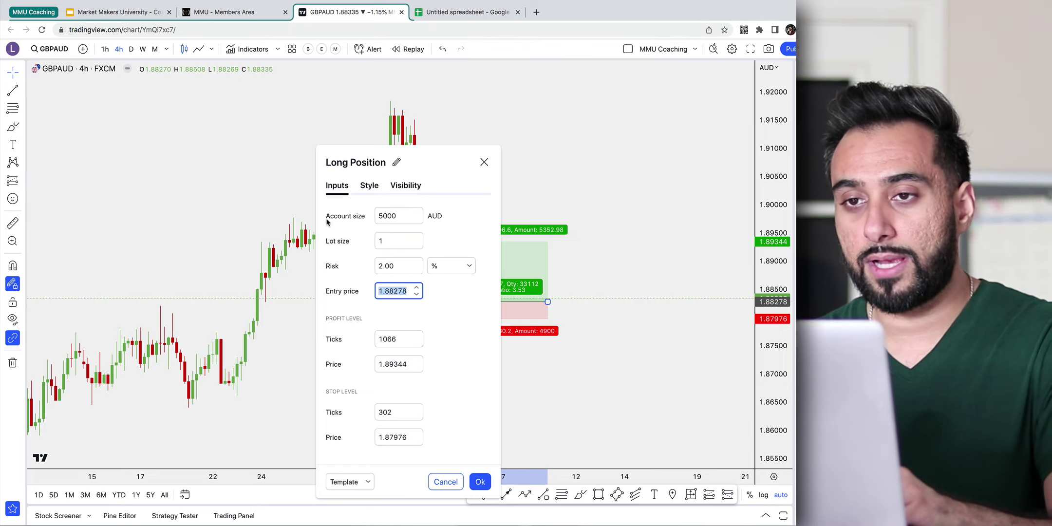
click(439, 18)
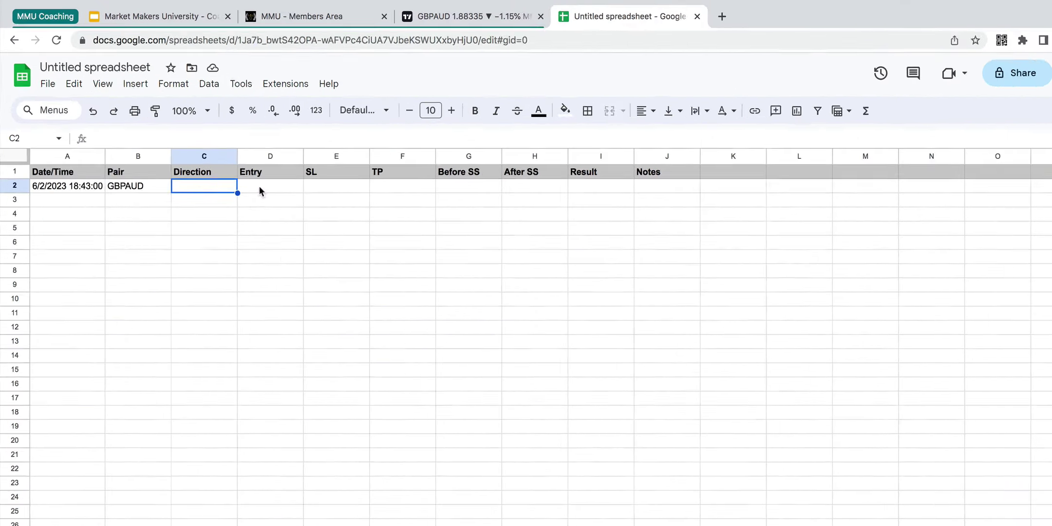
Paste entry 1.88278 into D2 and set the direction in C2 to Long
click(194, 138)
key(ctrl+v)
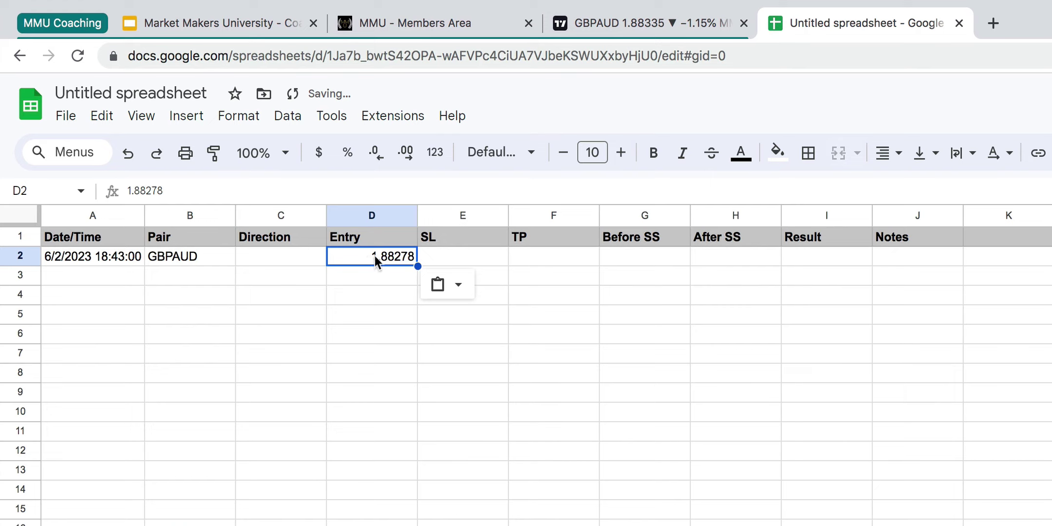
click(262, 258)
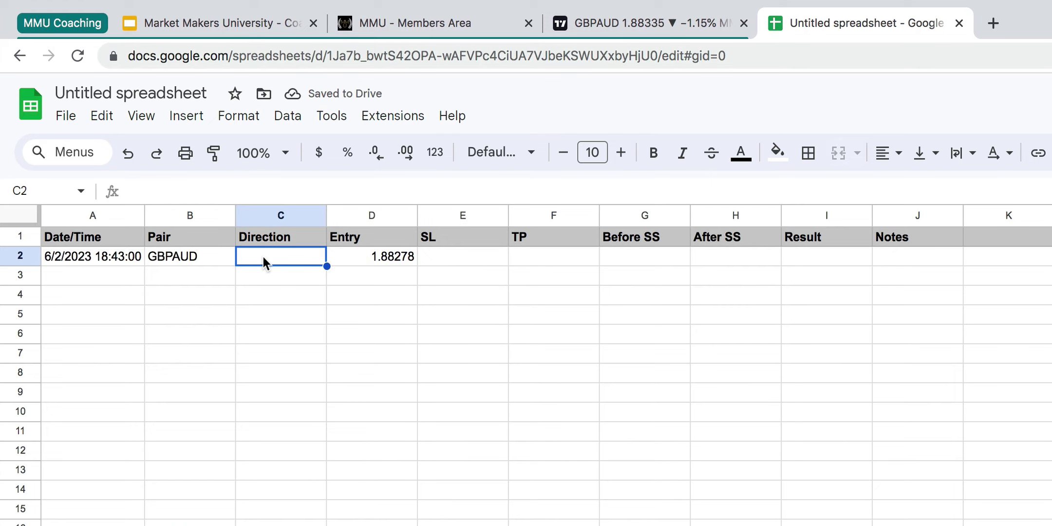
text(Buy)
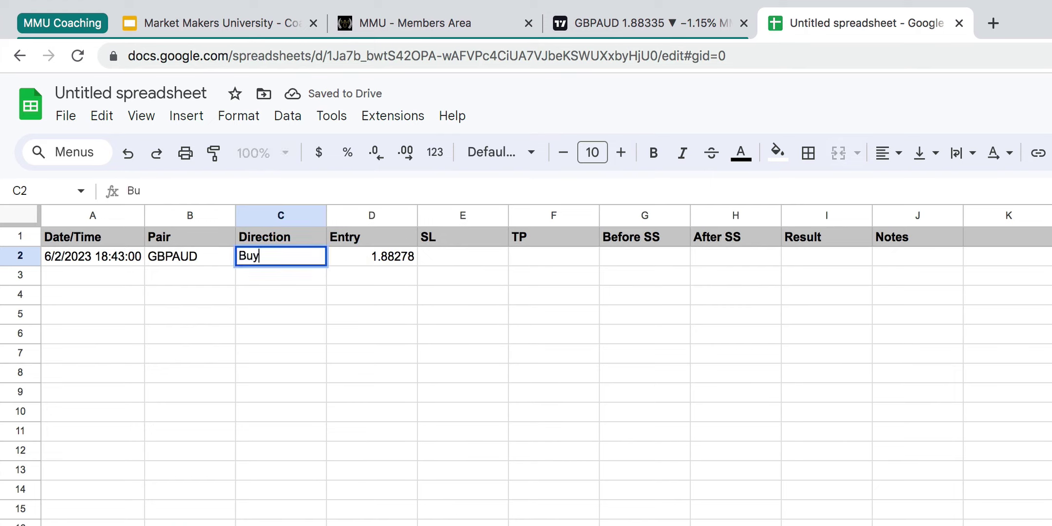
key(Return)
click(280, 256)
text(Long)
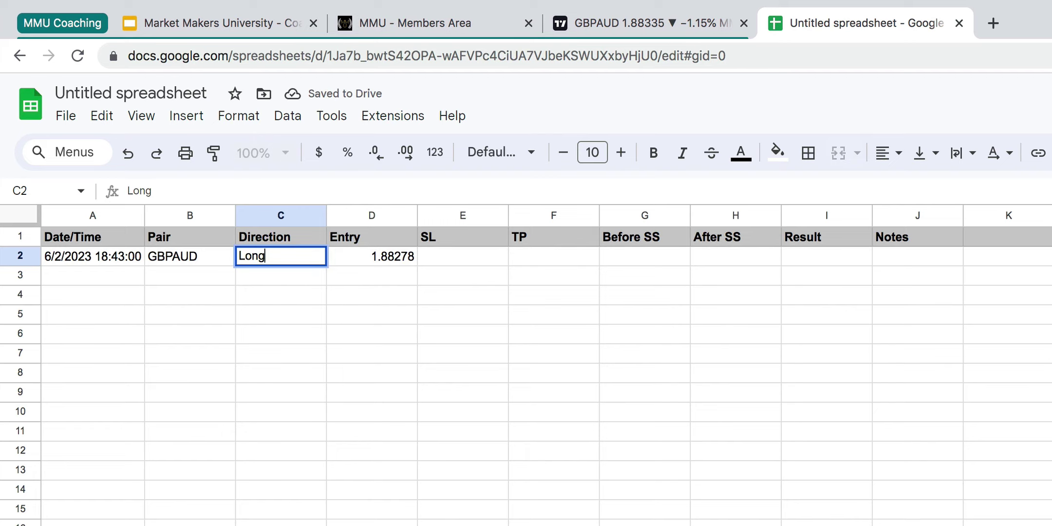
key(Tab)
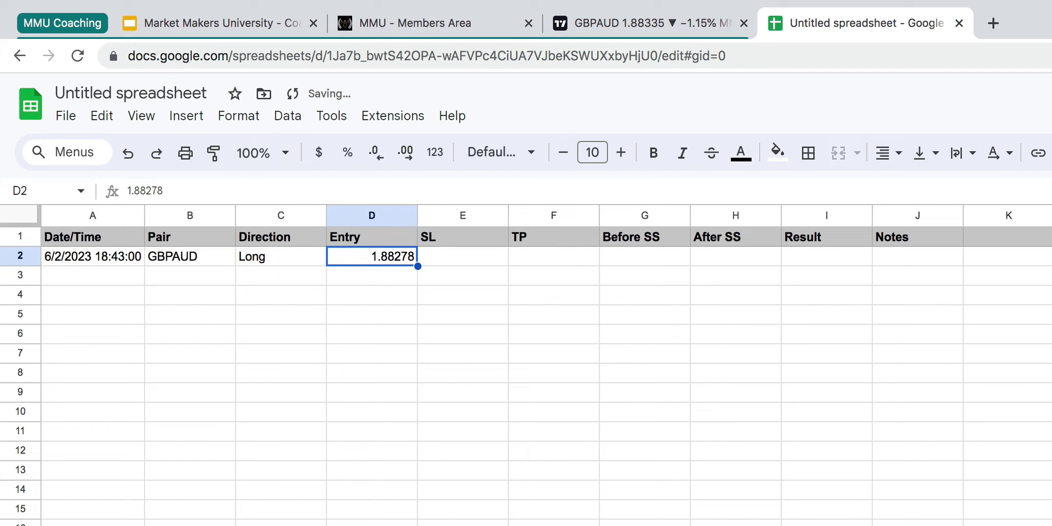
key(Tab)
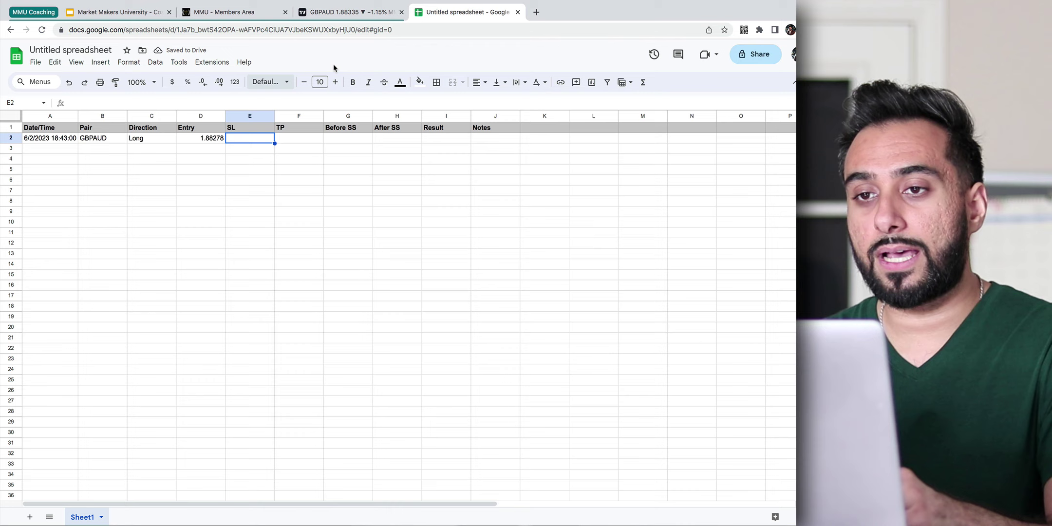
Read the stop and target from the chart and enter SL 30.2 and TP 106.6
click(363, 18)
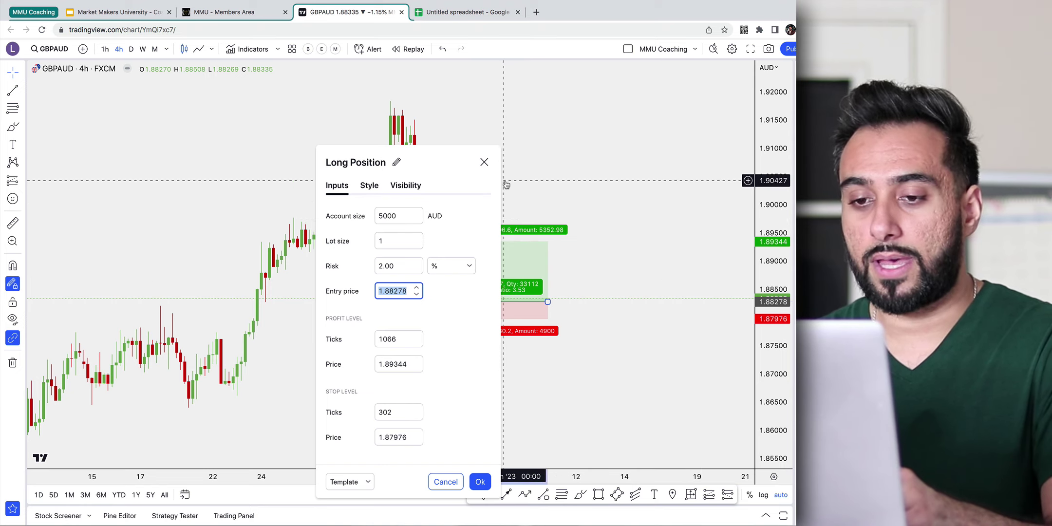
click(484, 162)
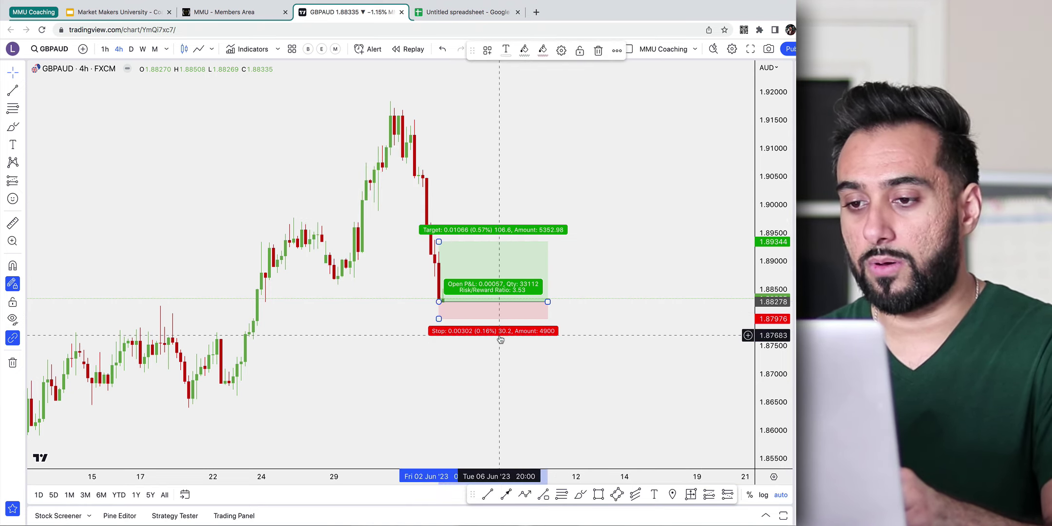
click(463, 11)
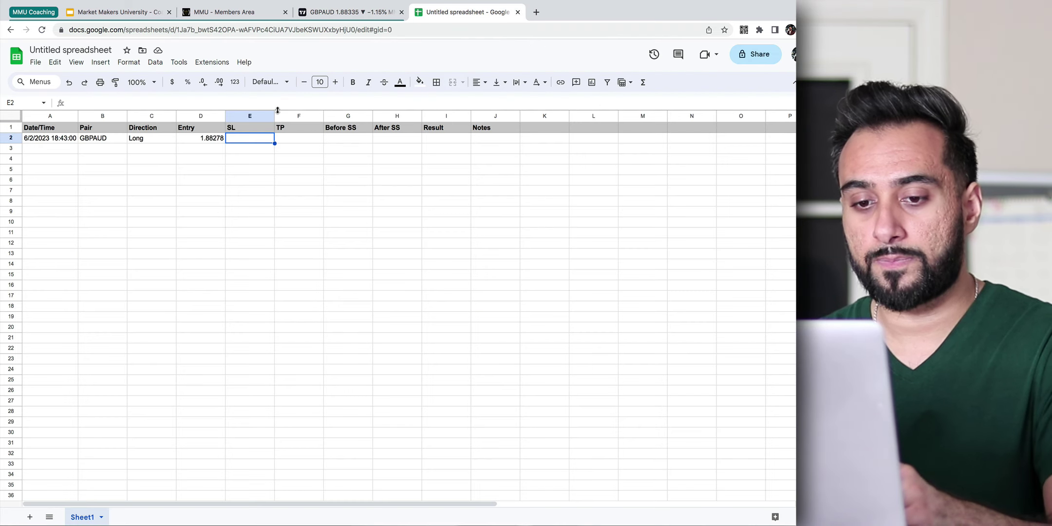
text(30.2)
key(Tab)
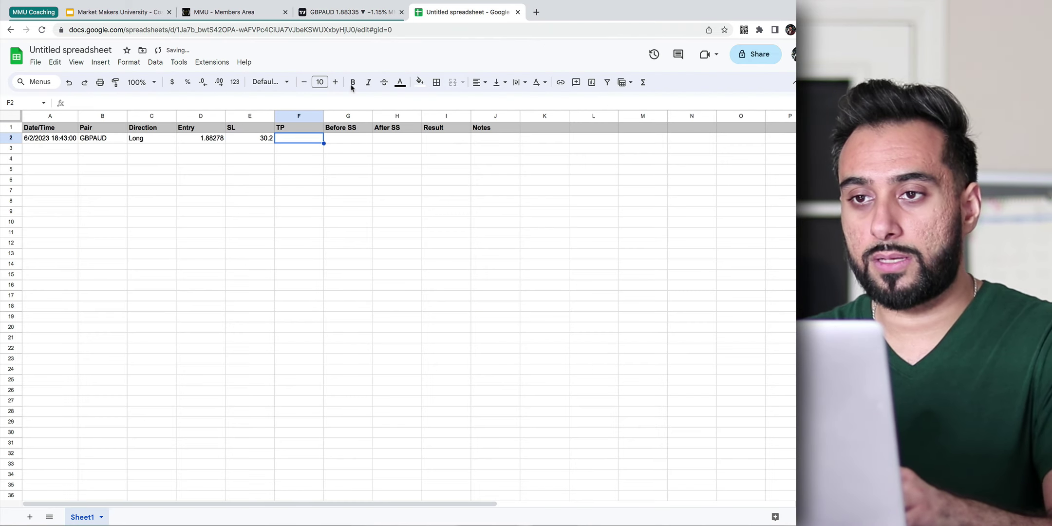
click(347, 14)
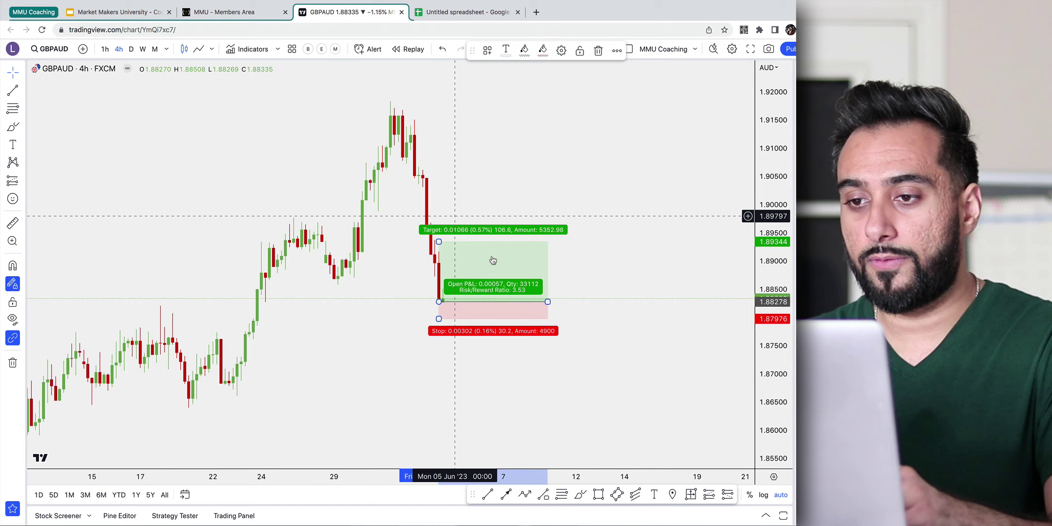
click(441, 18)
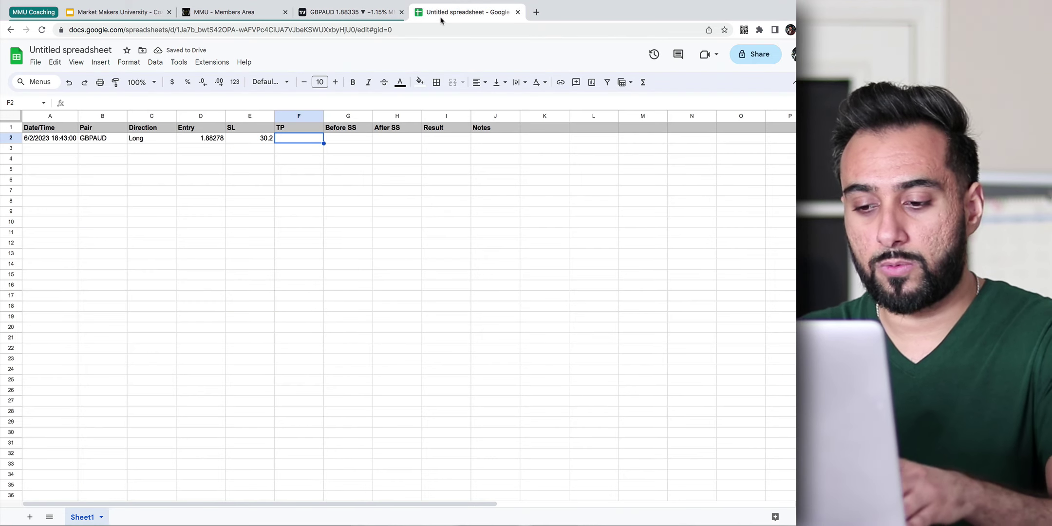
text(106.6)
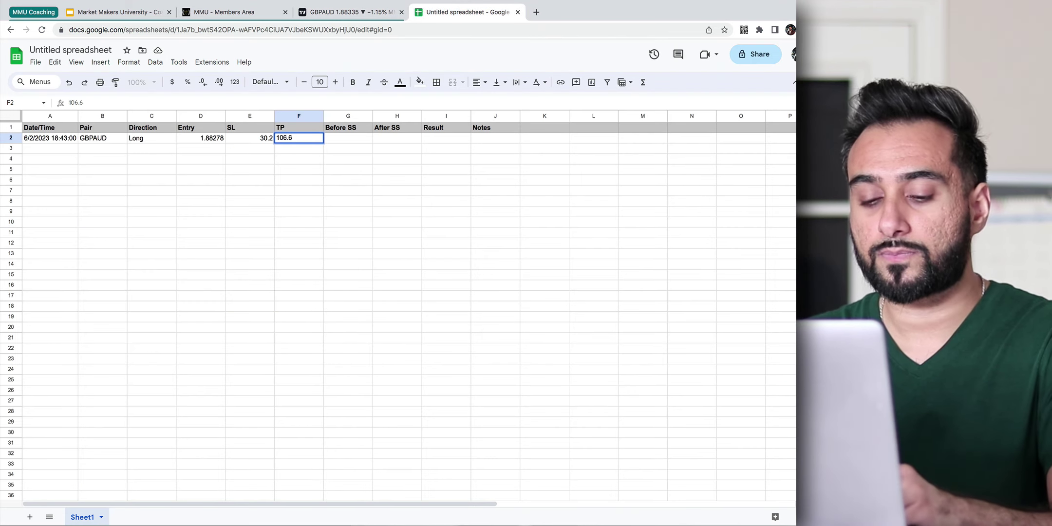
key(Tab)
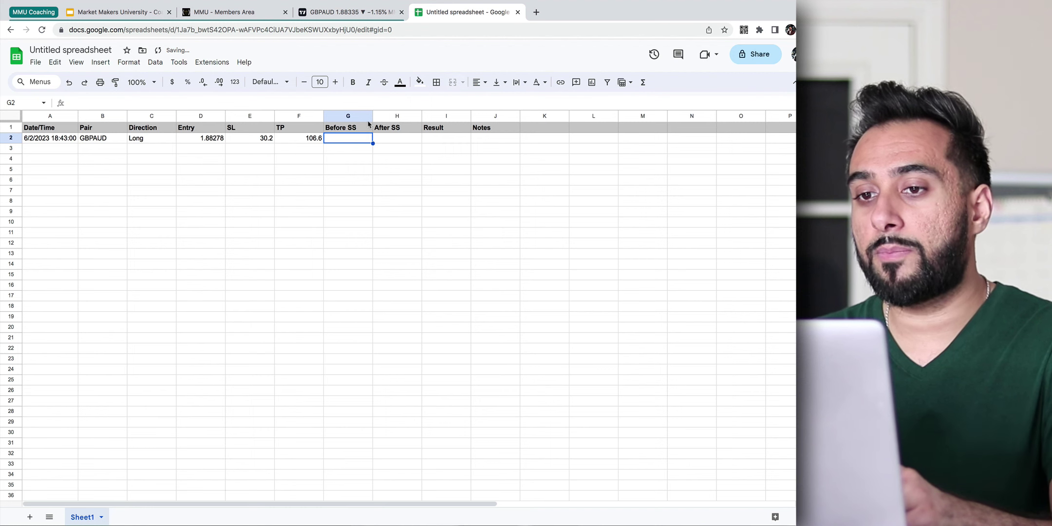
Deselect the position and copy the GBPAUD chart snapshot link from the camera menu
click(344, 15)
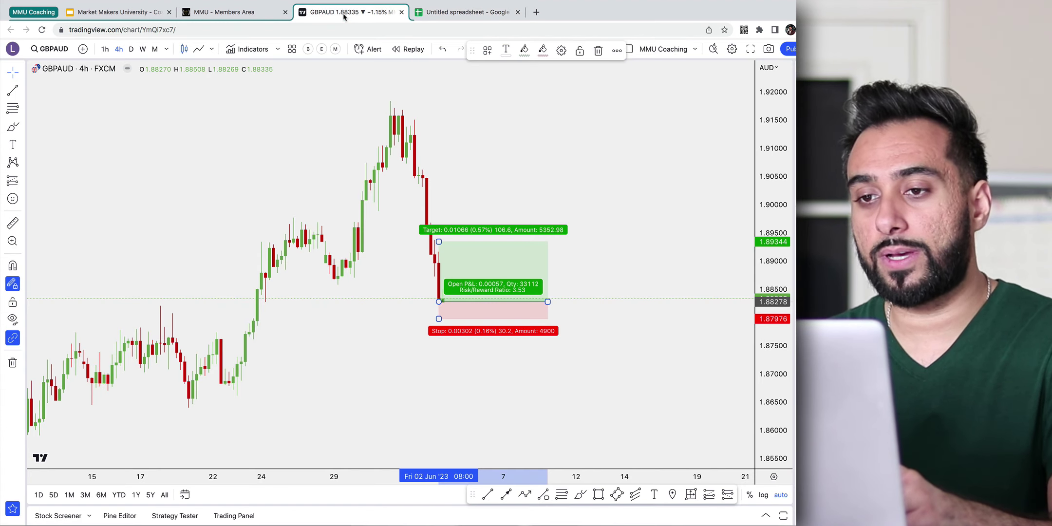
click(479, 164)
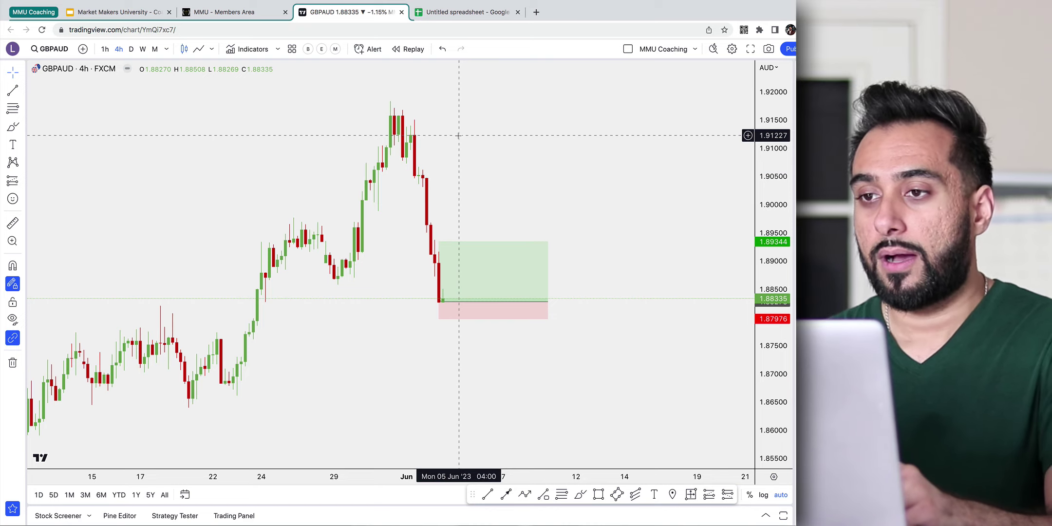
click(770, 50)
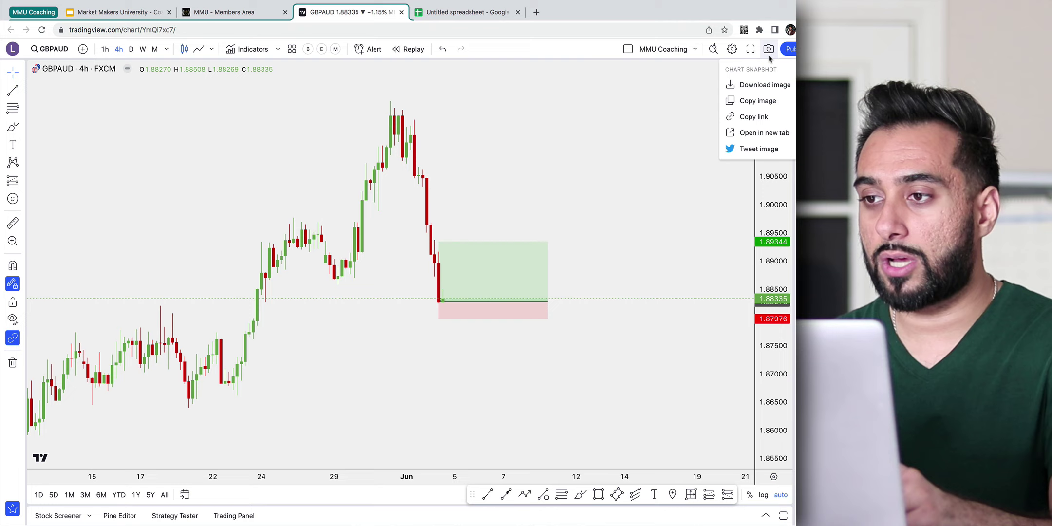
click(758, 117)
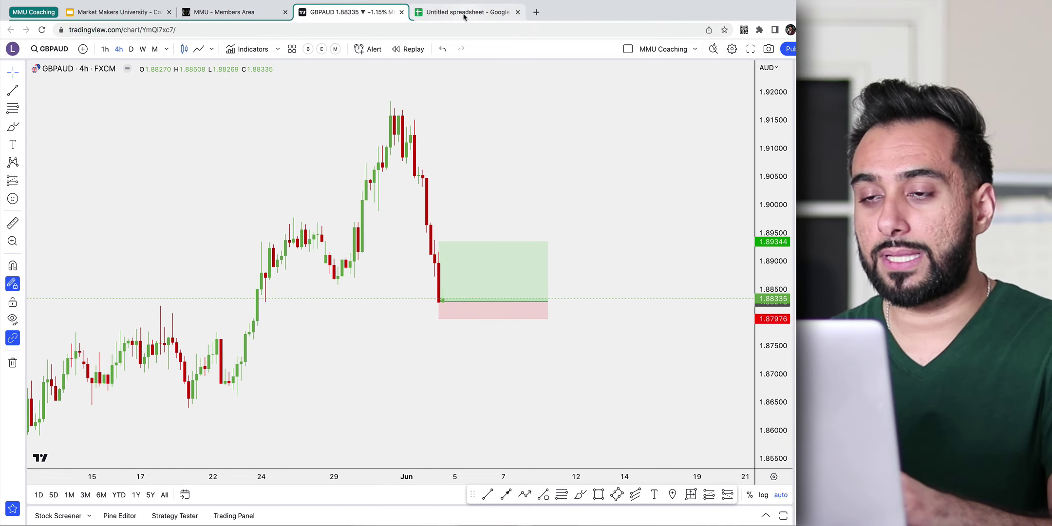
Paste the TradingView snapshot link into G2 under Before SS, widen column G, and go back to the GBPAUD chart
click(464, 13)
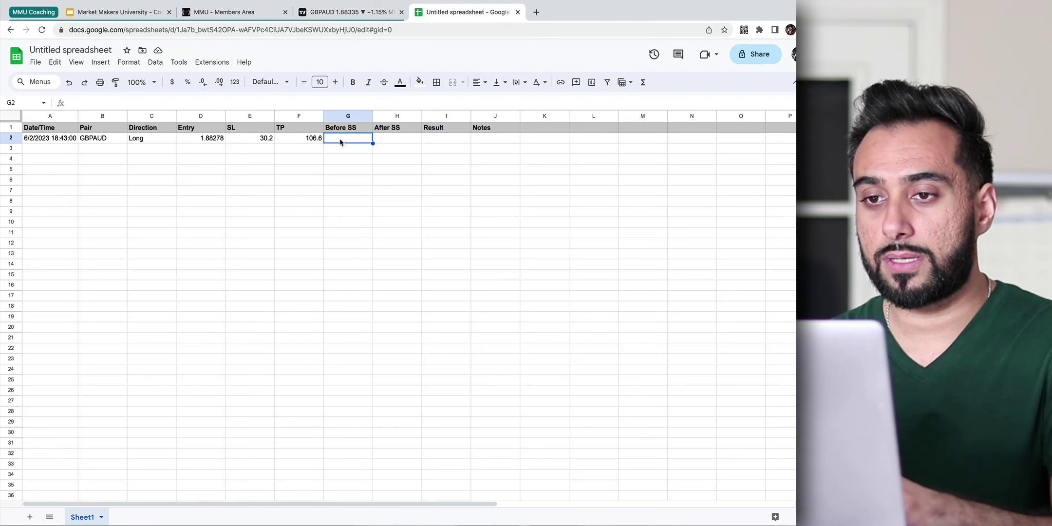
key(super+v)
drag(371, 115, 454, 115)
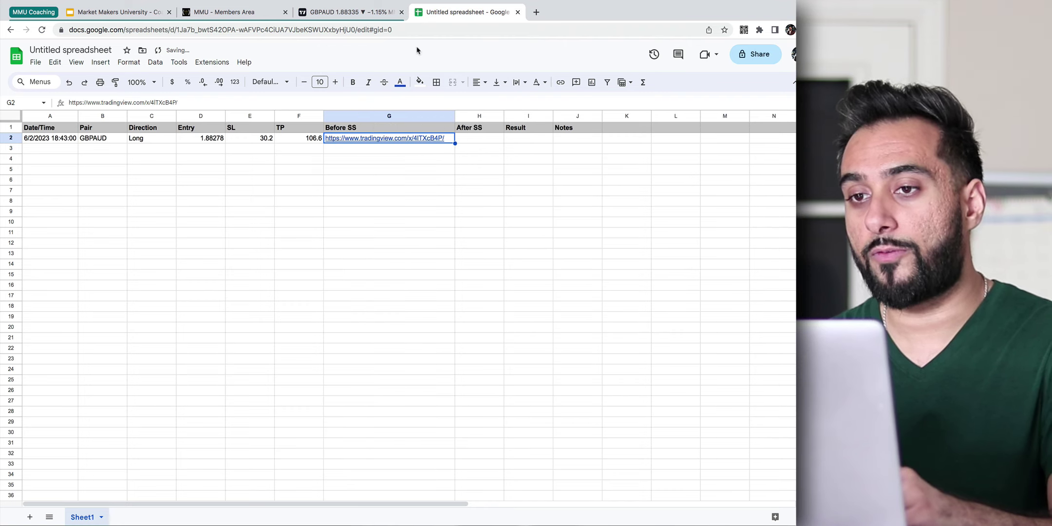
mouse_move(393, 143)
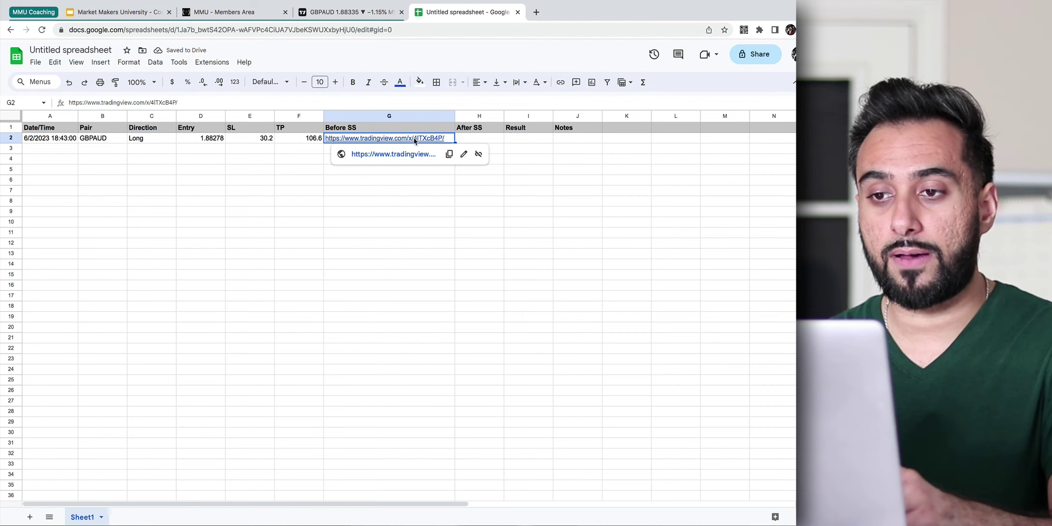
key(super+alt+Left)
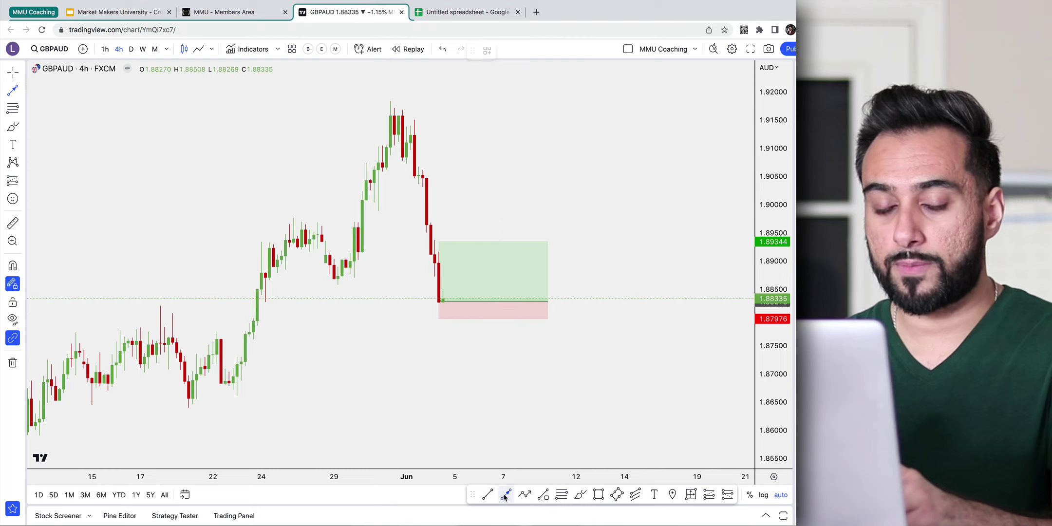
mouse_move(152, 231)
mouse_down()
mouse_move(118, 140)
mouse_move(52, 78)
mouse_move(120, 74)
mouse_move(165, 127)
mouse_move(78, 82)
mouse_move(43, 83)
mouse_move(151, 94)
mouse_move(330, 140)
mouse_move(418, 312)
mouse_move(423, 230)
mouse_move(363, 289)
mouse_move(475, 207)
mouse_move(404, 245)
mouse_move(276, 129)
mouse_up()
key(Escape)
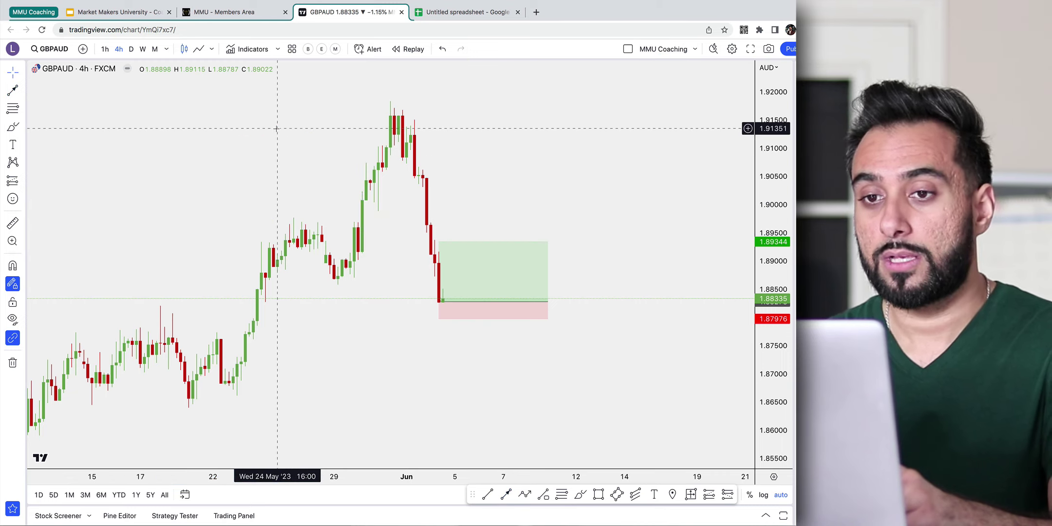
right_click(302, 140)
click(372, 409)
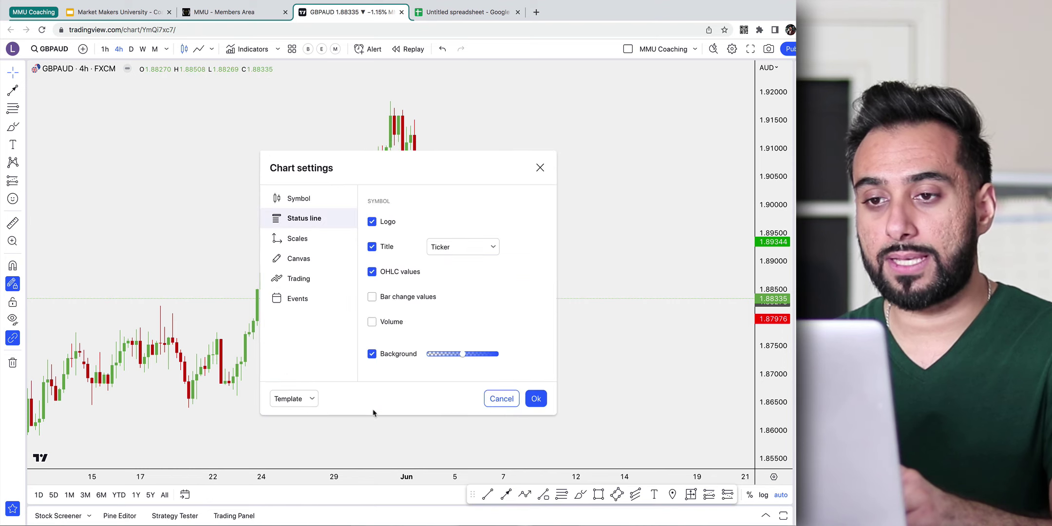
click(299, 198)
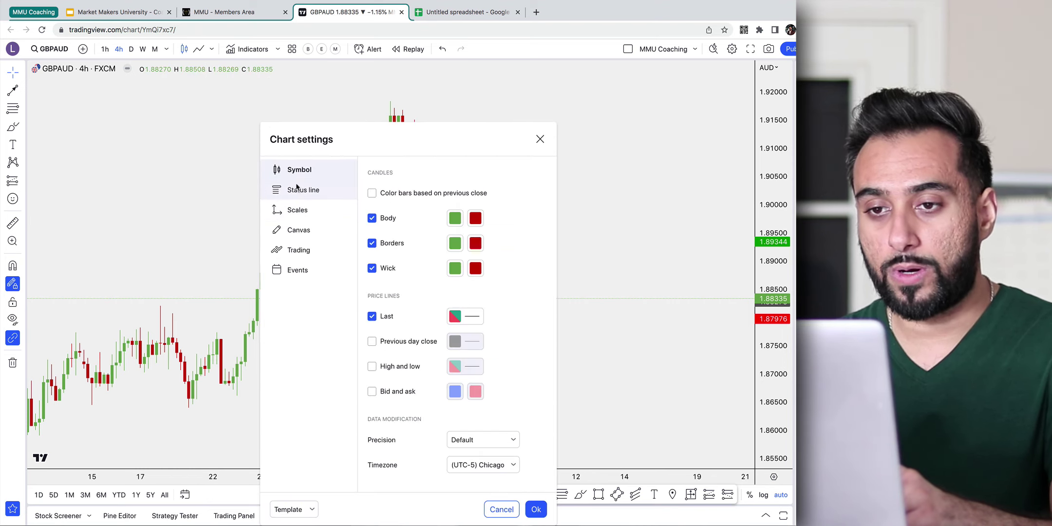
click(305, 190)
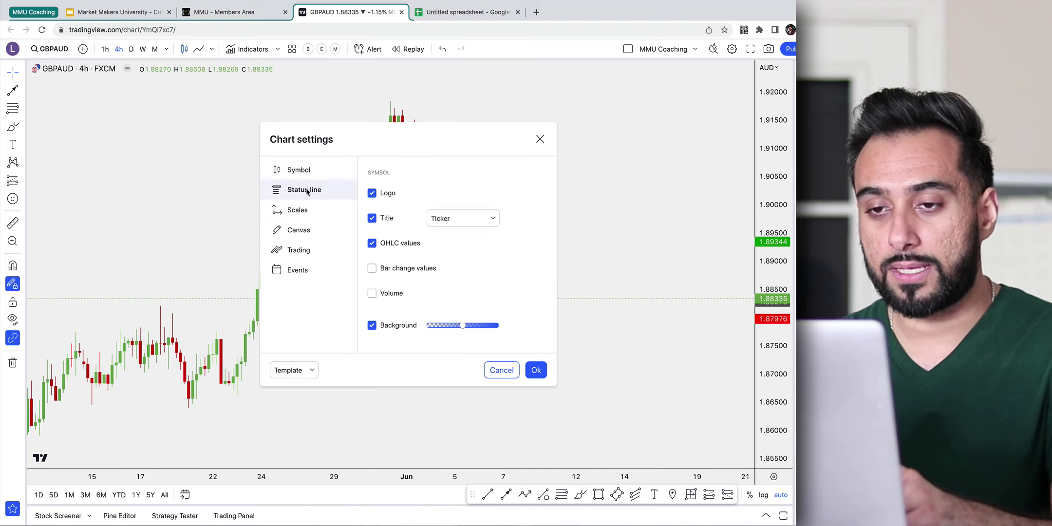
click(372, 194)
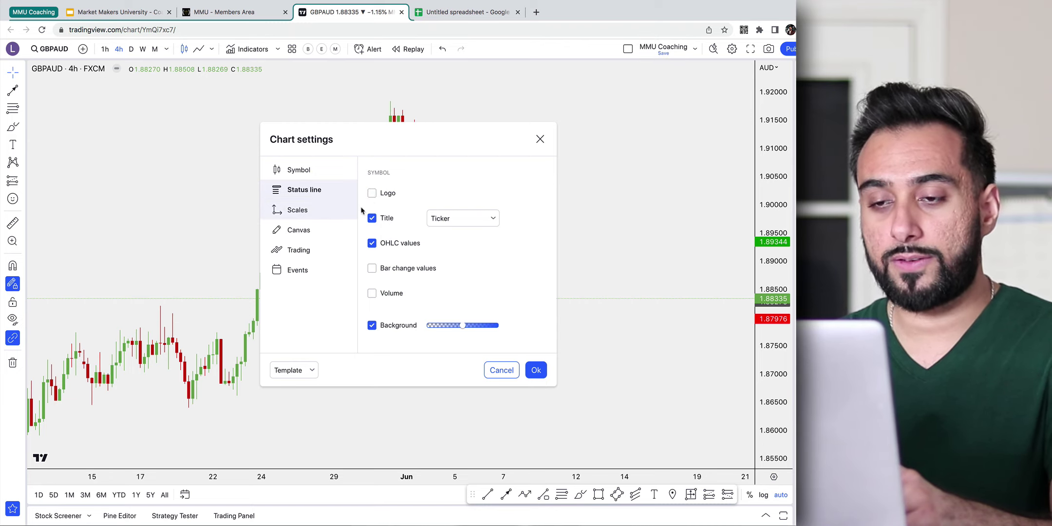
click(372, 195)
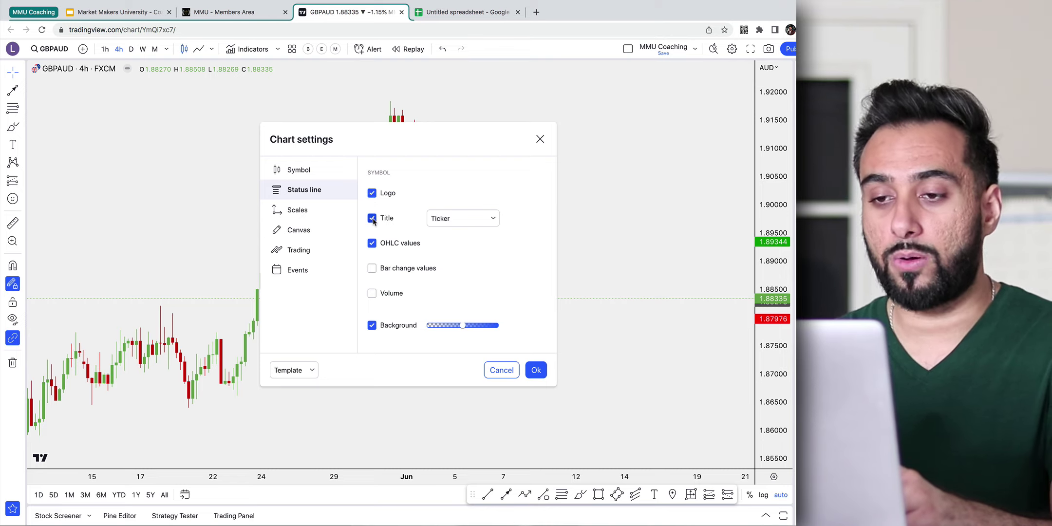
click(452, 223)
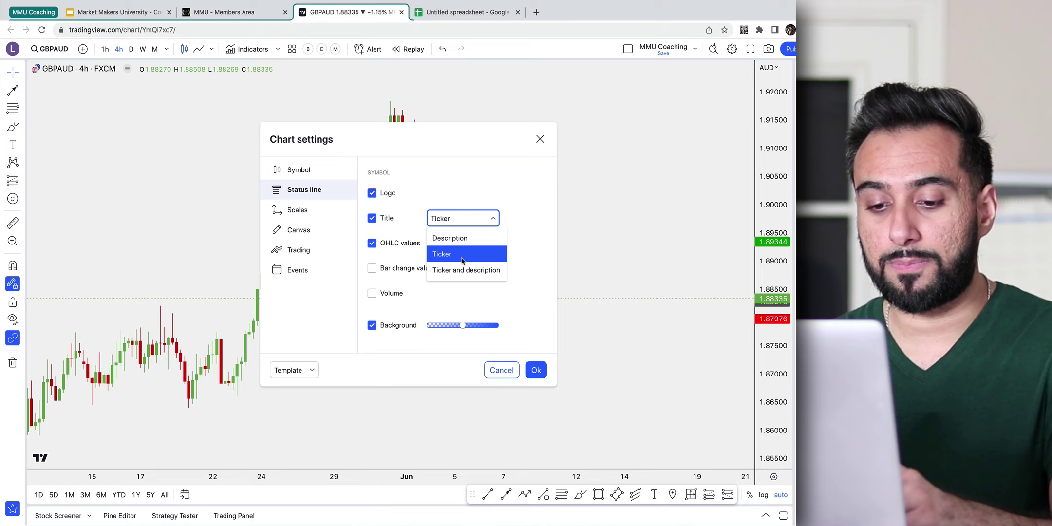
click(462, 261)
click(372, 217)
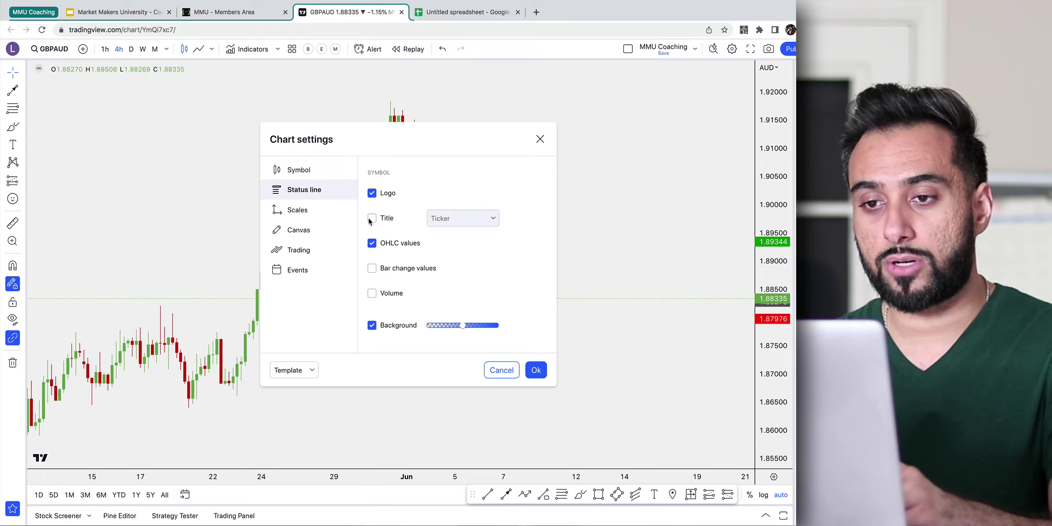
click(371, 219)
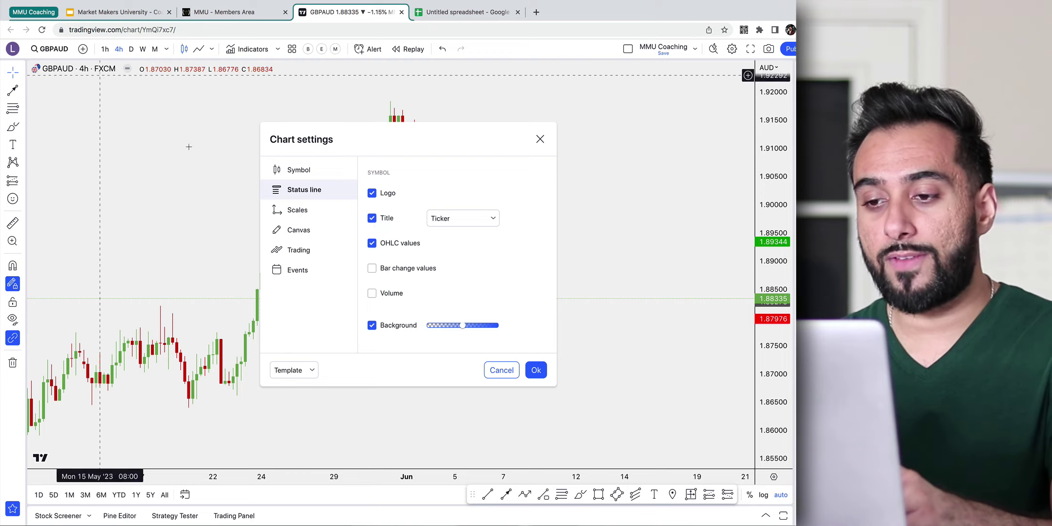
click(536, 371)
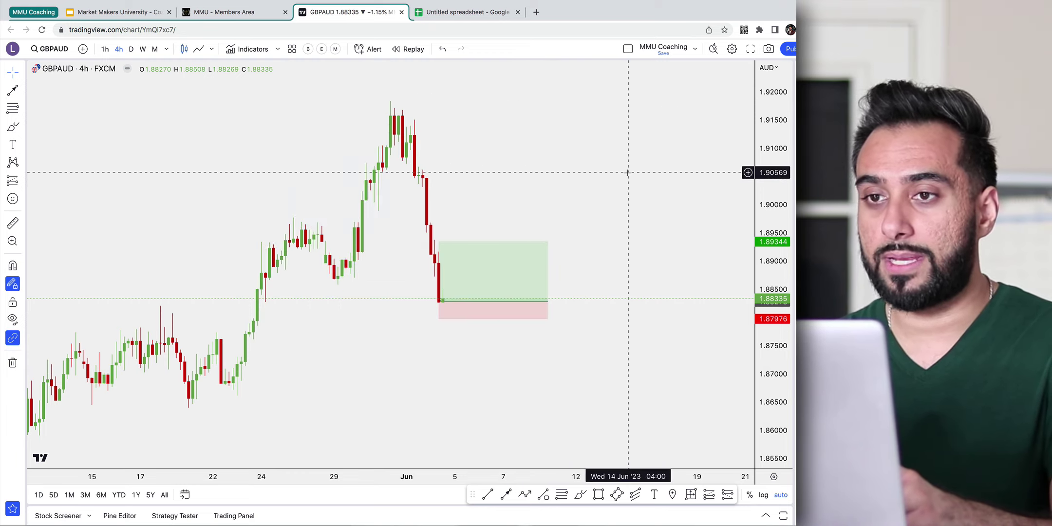
Open the G2 Before SS snapshot link in a new tab, then go back to the live GBPAUD 4h chart
click(442, 13)
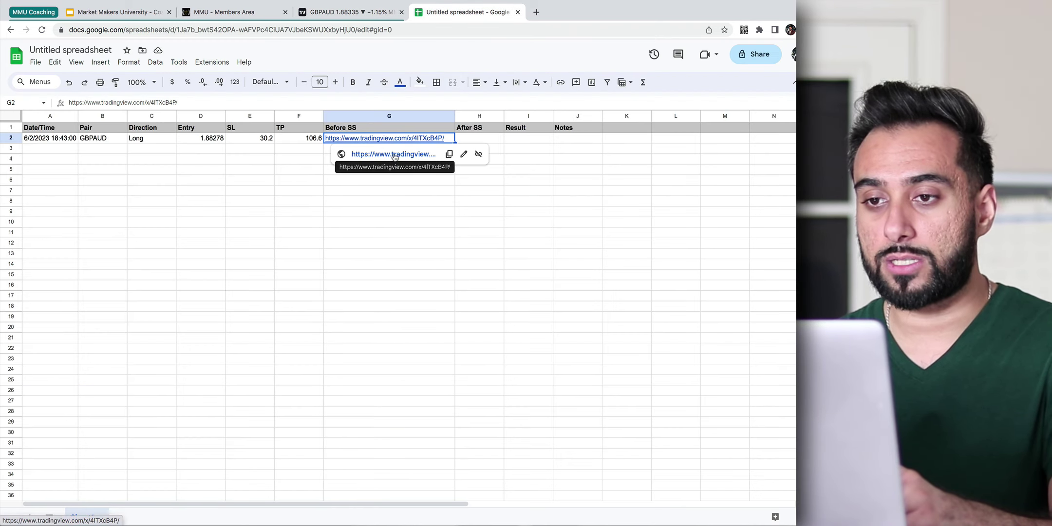
click(394, 154)
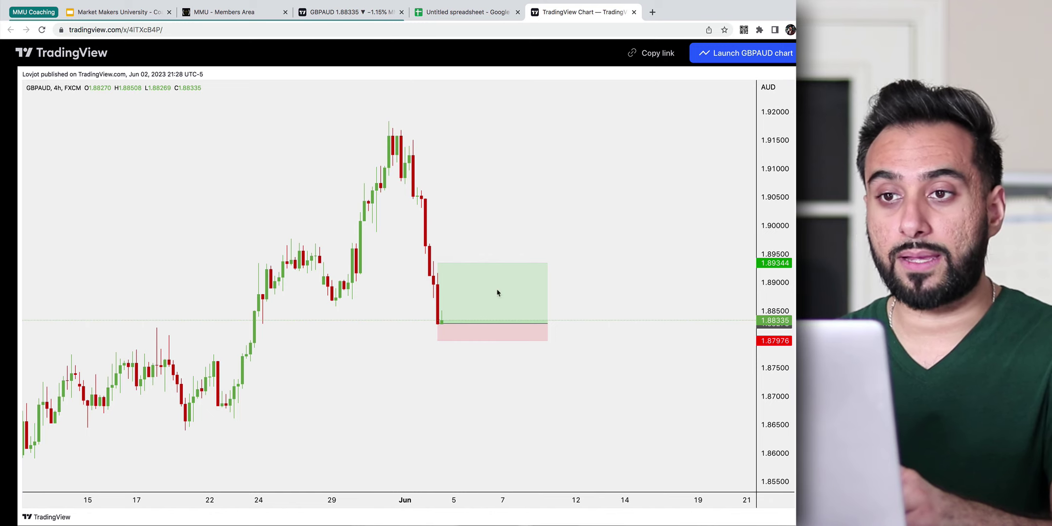
click(341, 12)
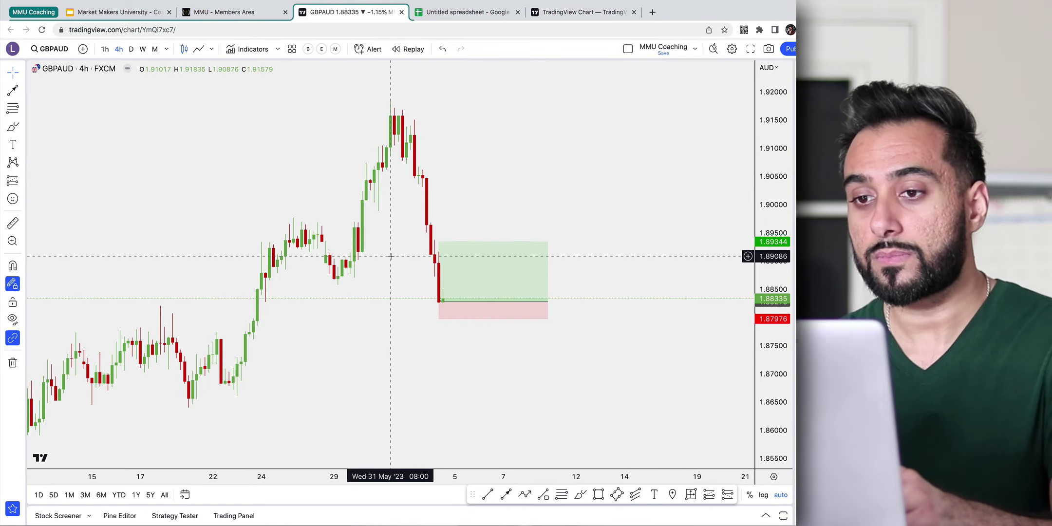
Brush a curve from the long entry up into the target zone and copy the chart snapshot link
click(440, 280)
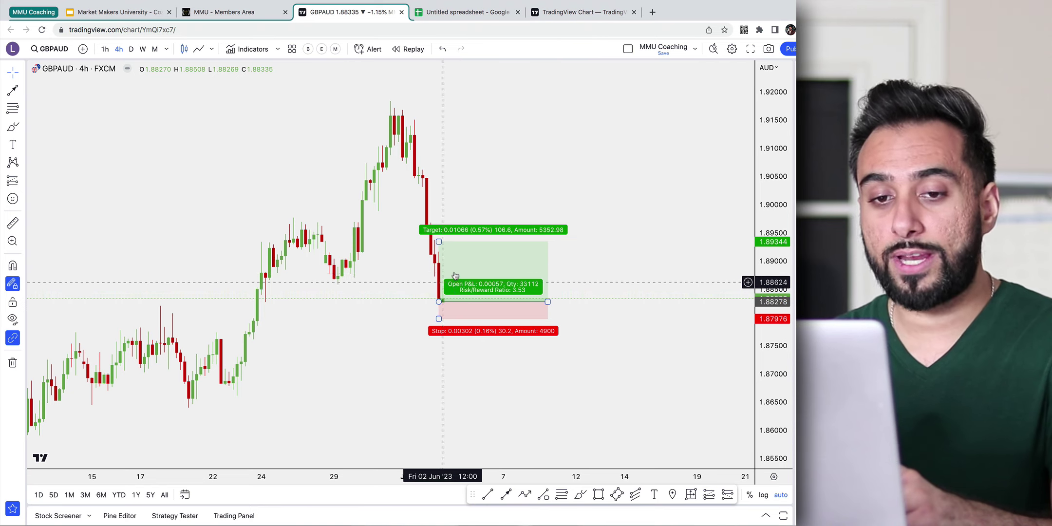
click(581, 494)
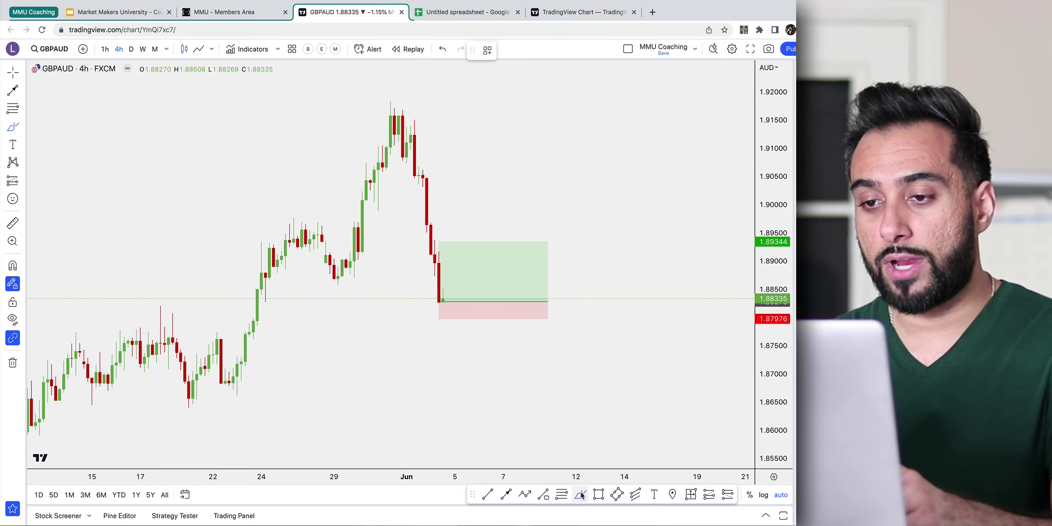
mouse_move(441, 300)
mouse_down()
mouse_move(475, 271)
mouse_move(487, 242)
mouse_up()
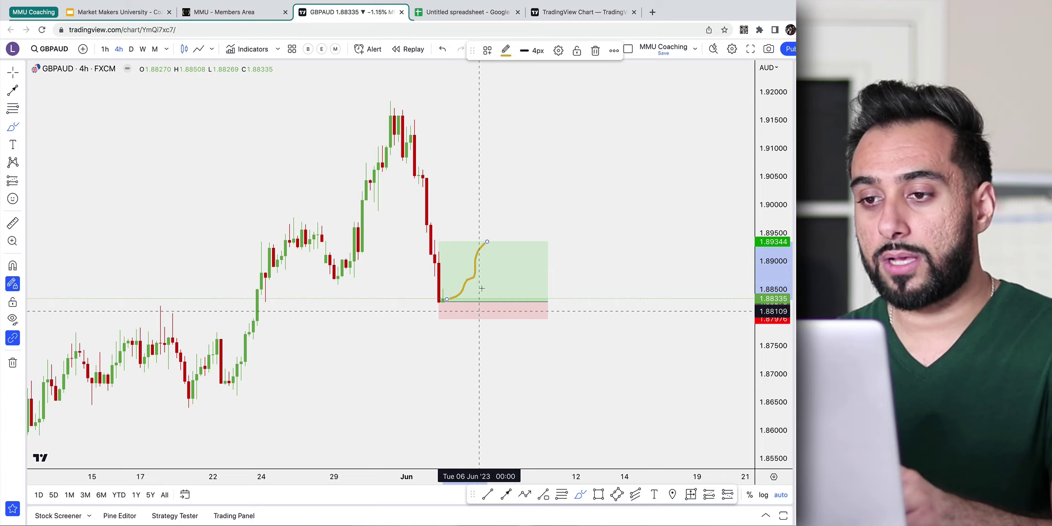
key(Escape)
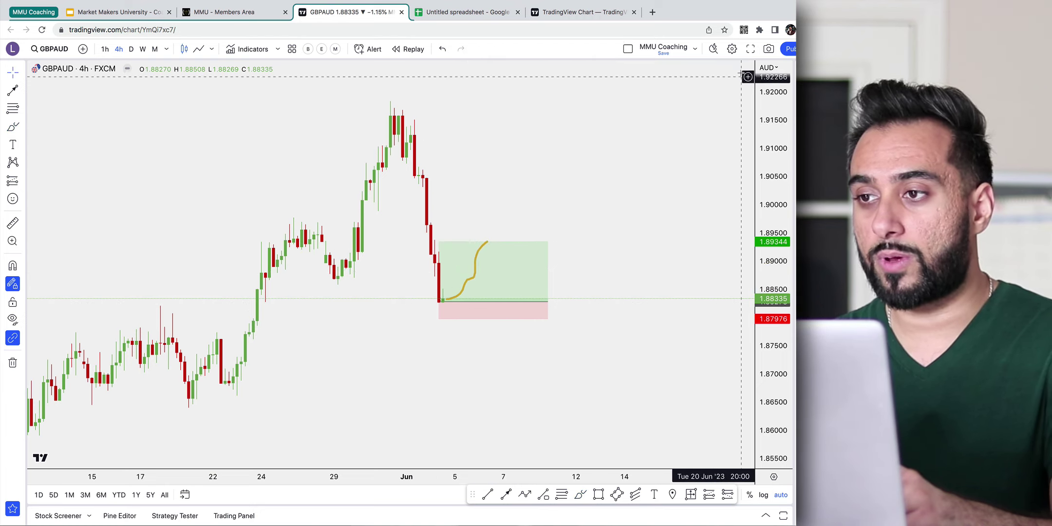
click(768, 49)
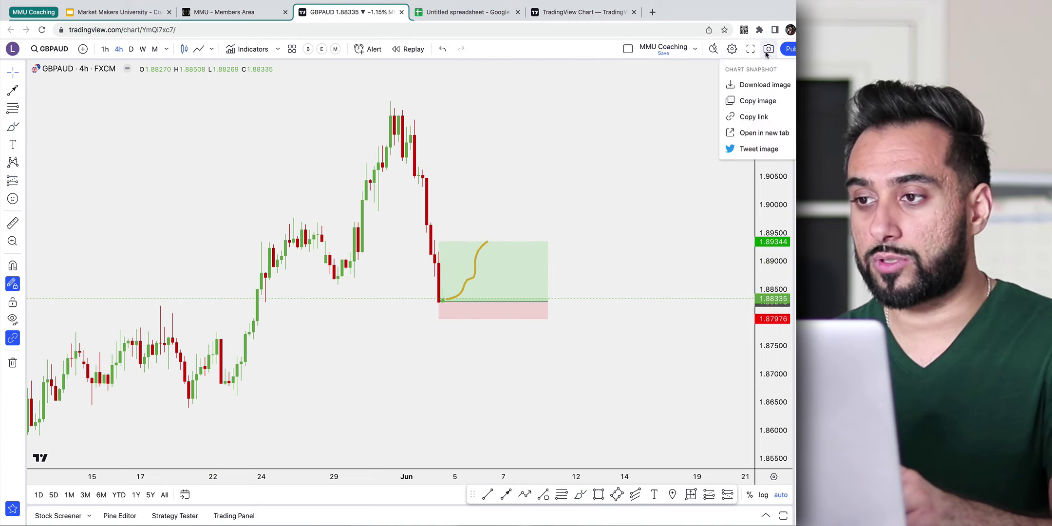
click(754, 117)
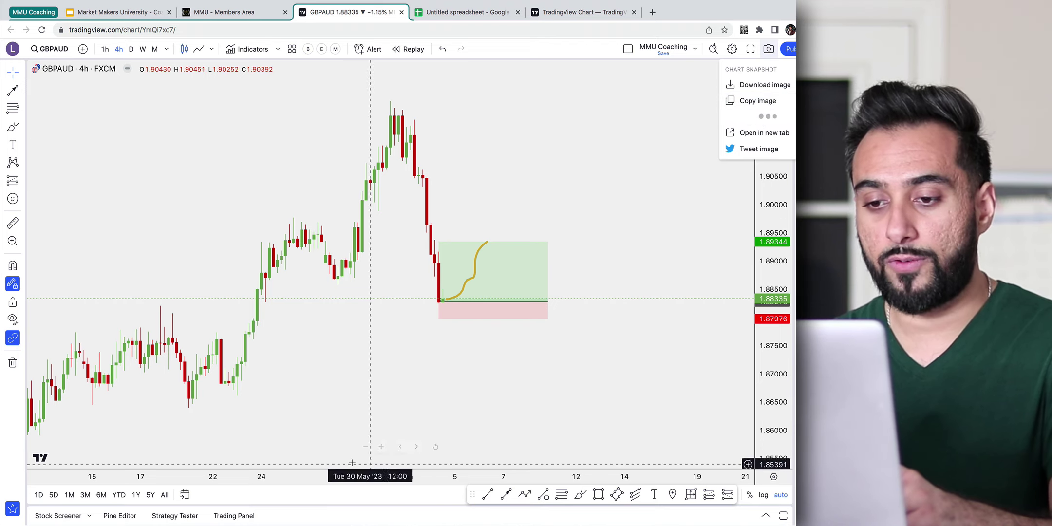
Paste the second snapshot link into H2, widen column H and narrow column G slightly
click(480, 14)
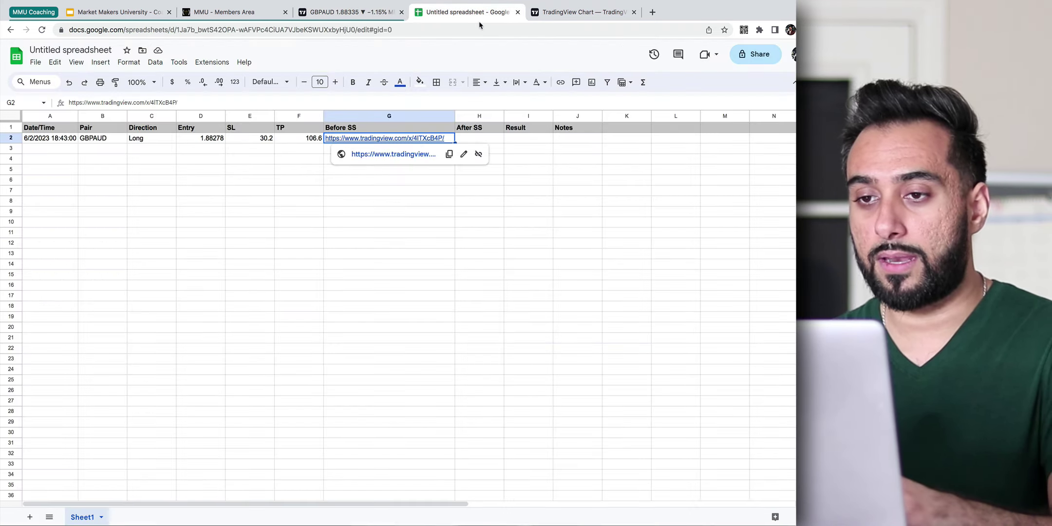
click(471, 138)
text(https://www.tradingview.com/x/vqZdxWBF/)
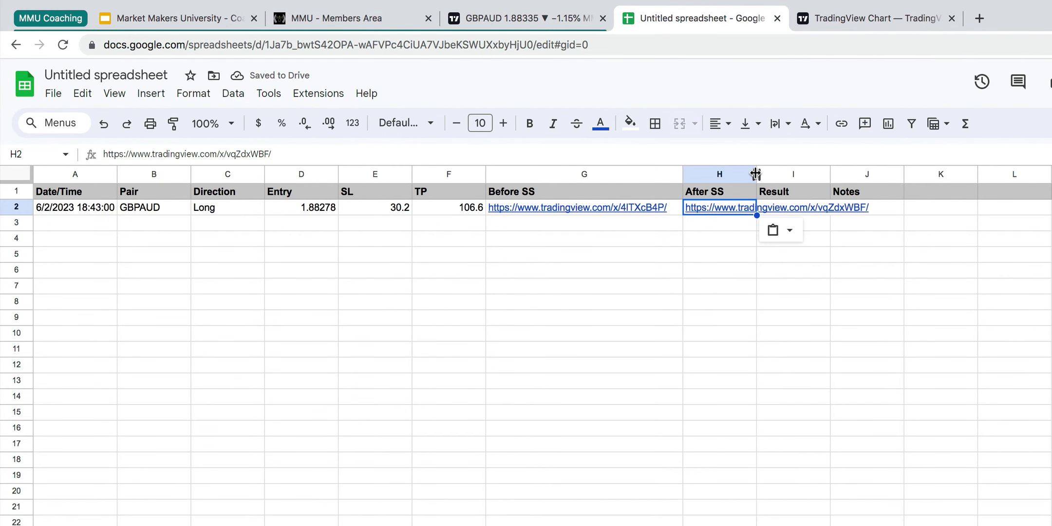
drag(755, 174, 872, 174)
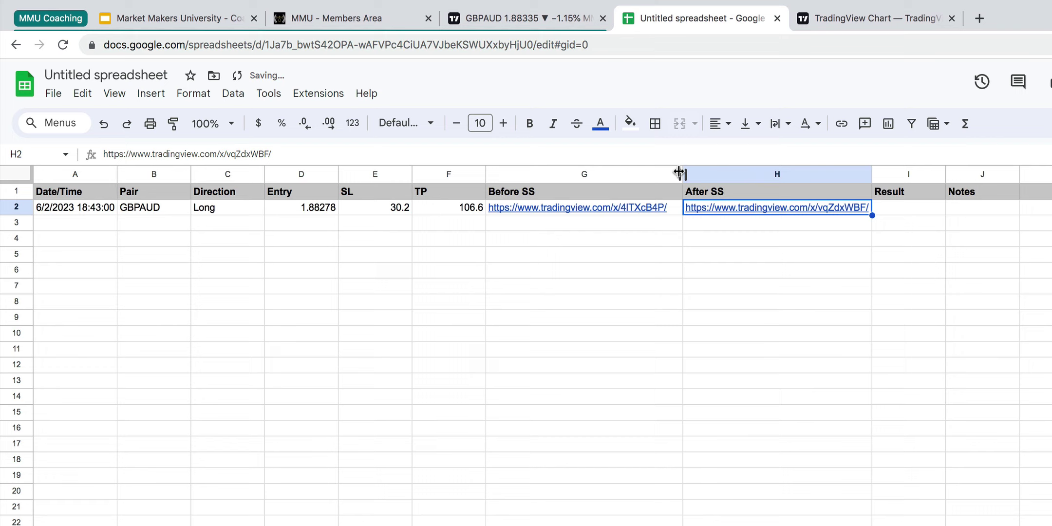
drag(682, 174, 670, 174)
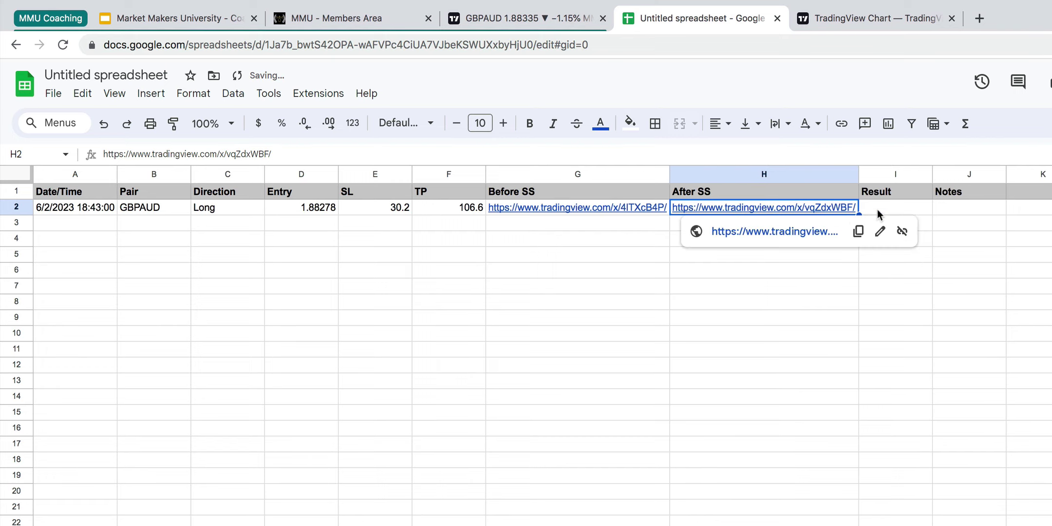
Record Won as the first trade's result in I2
click(902, 209)
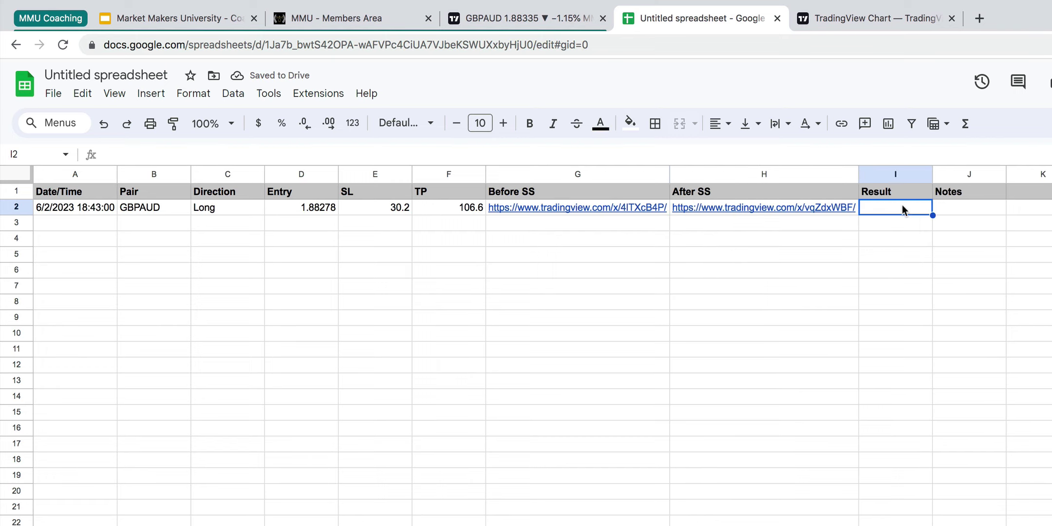
text(Won)
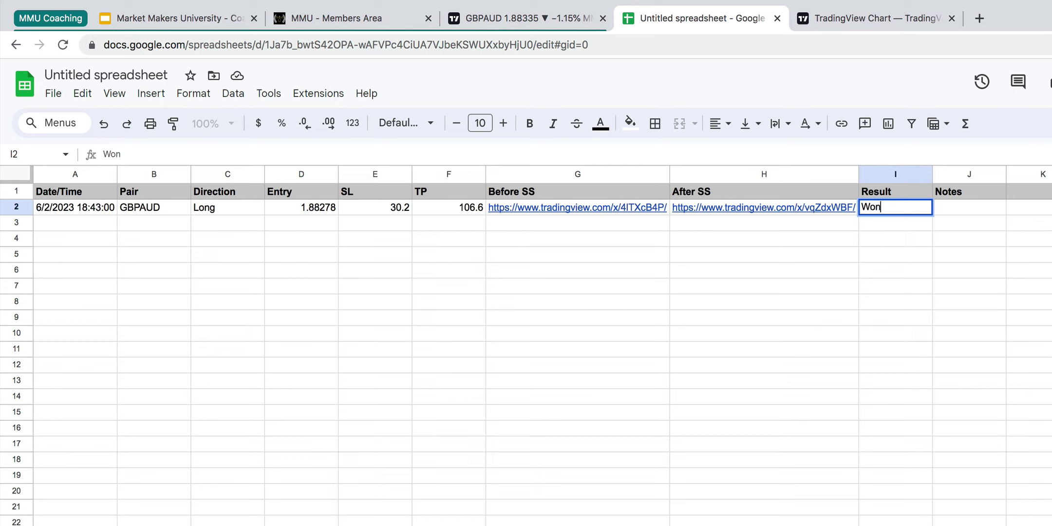
key(Tab)
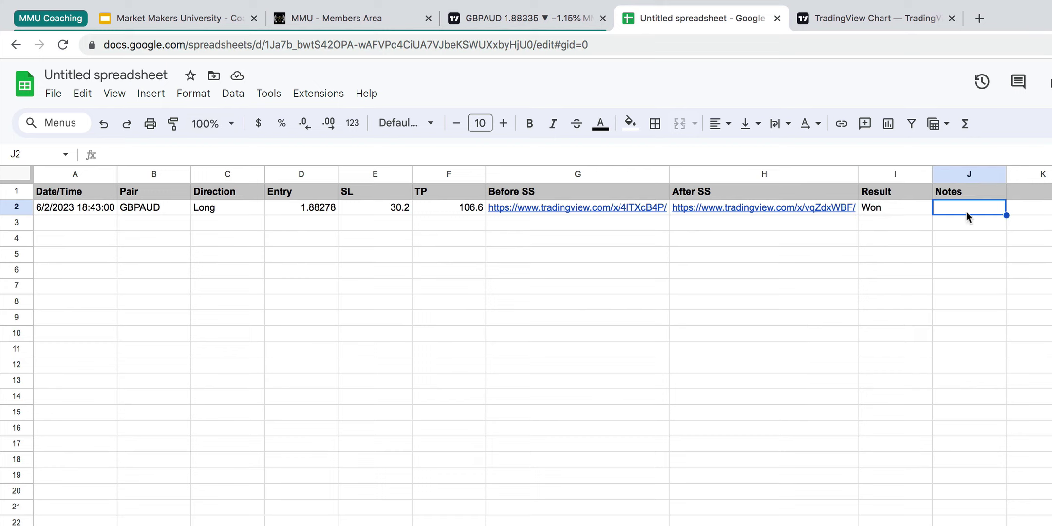
Write the J2 note: great confluences, barely any drawdown, quick TP, look for more setups like these
text(Had great co)
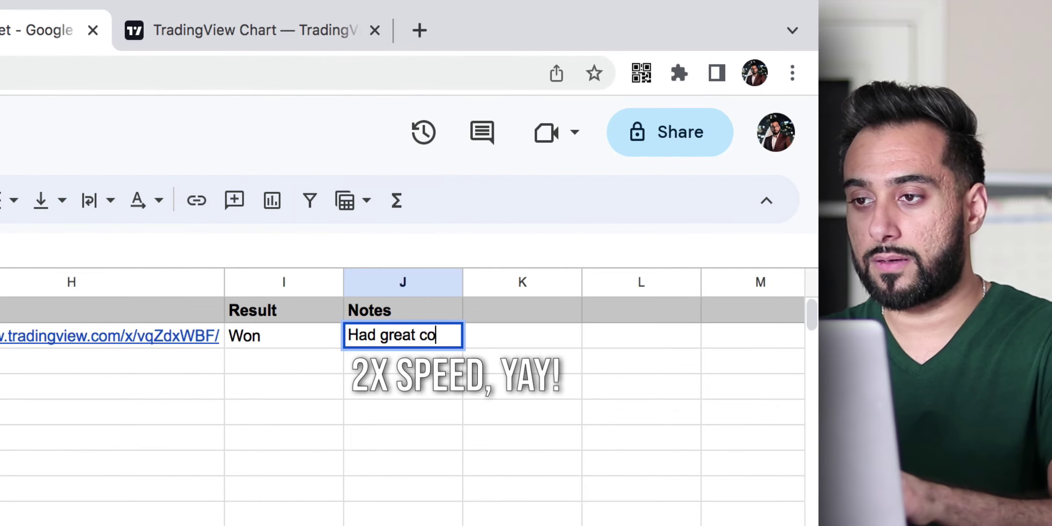
text(nfluences, barely any )
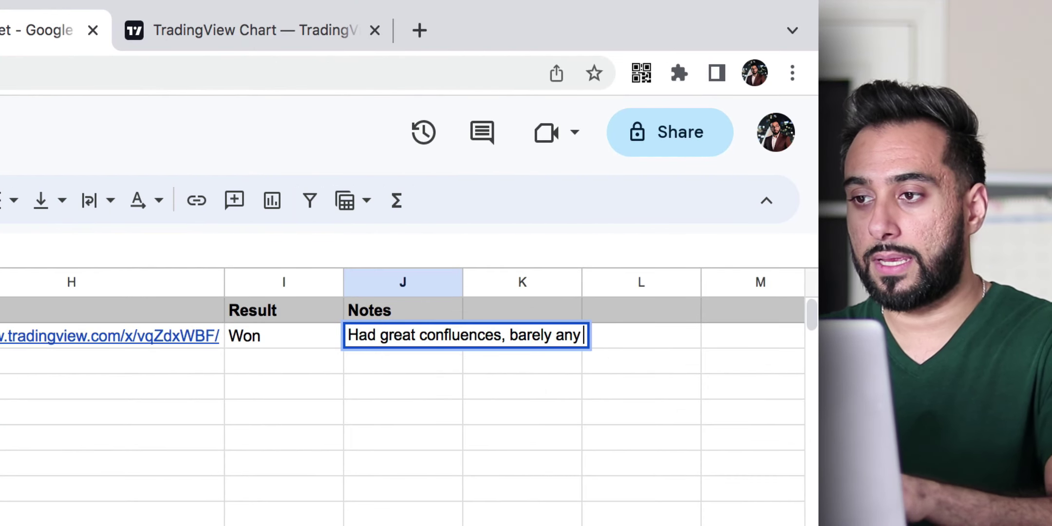
text(DD (drawdown),)
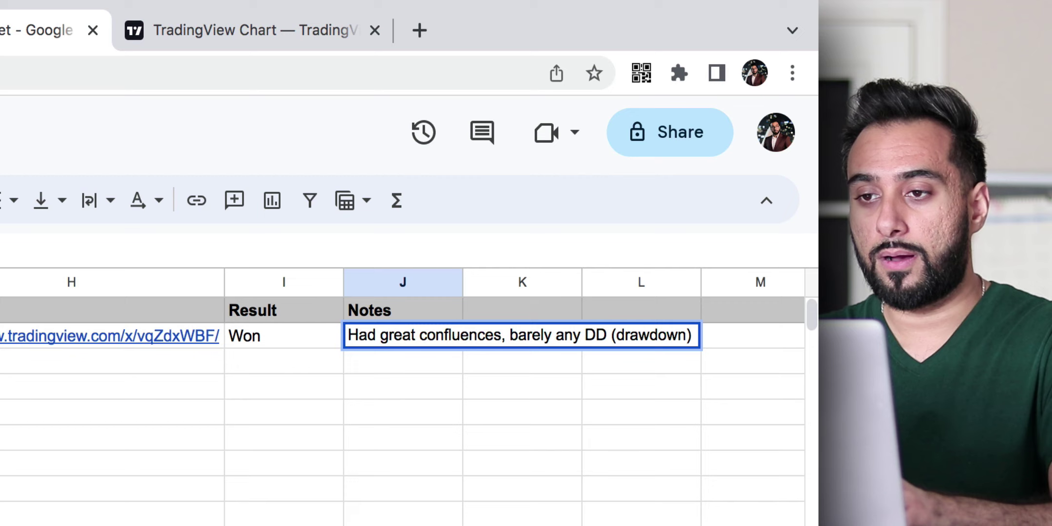
text( went rel)
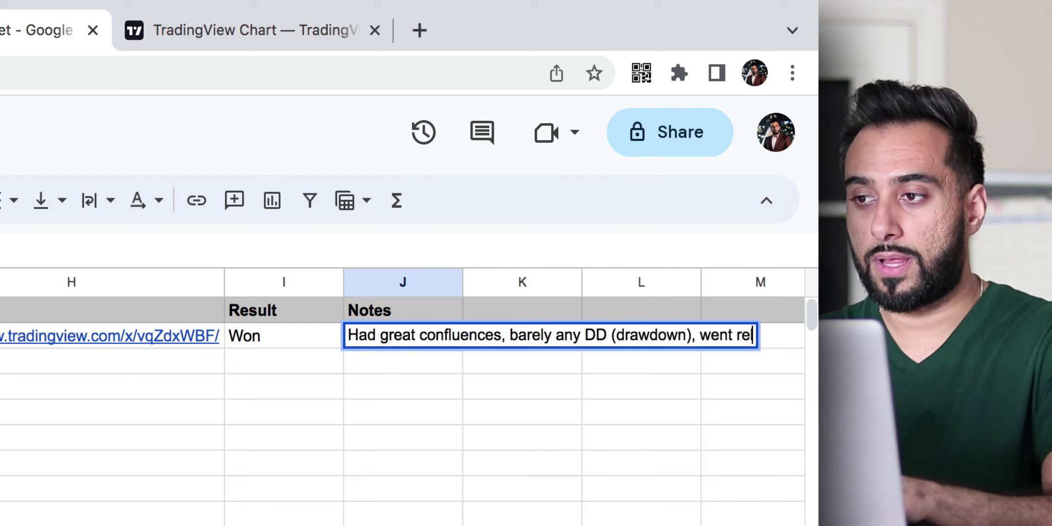
text(atively quickly to TP ()
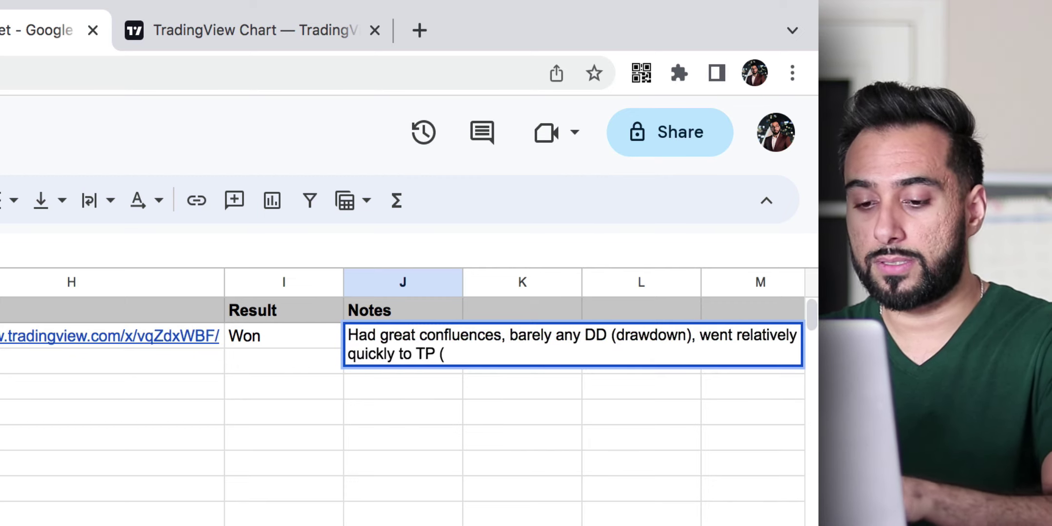
text(take profit). Look for mot)
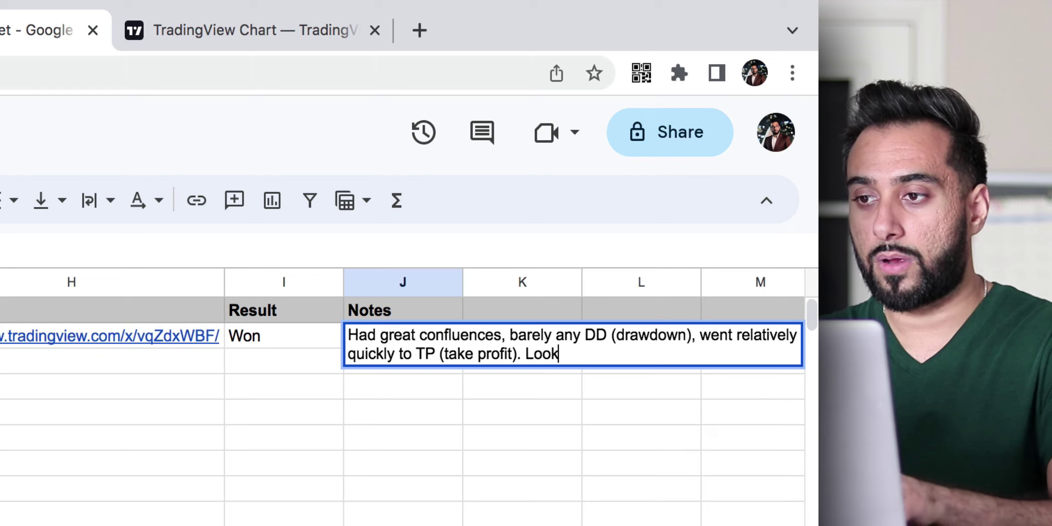
key(BackSpace)
key(BackSpace)
text(re setups lik)
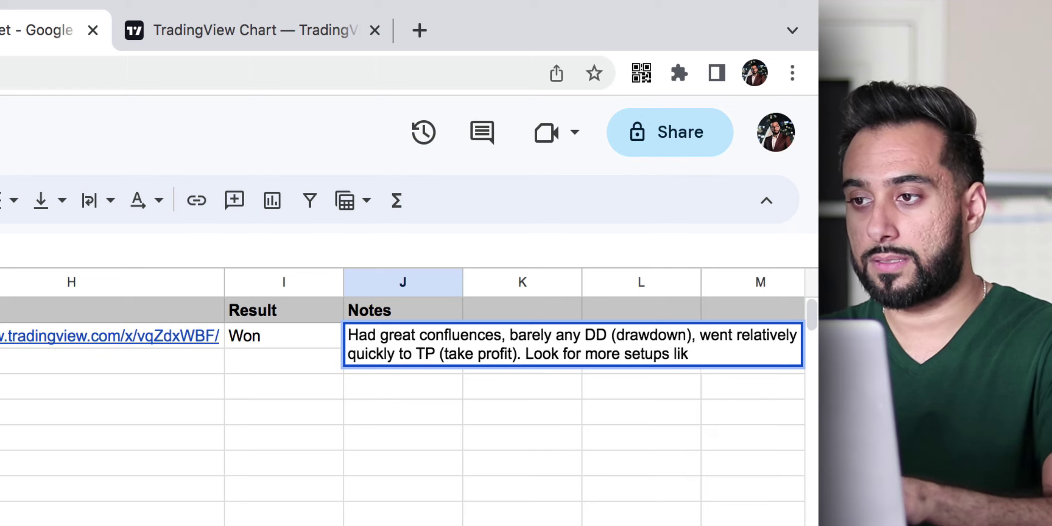
text(e these)
key(Return)
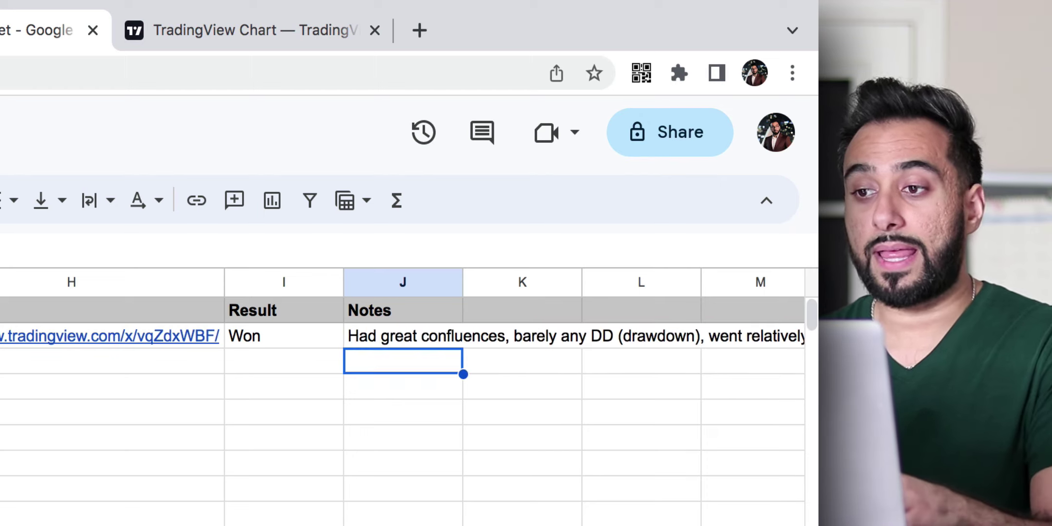
click(387, 338)
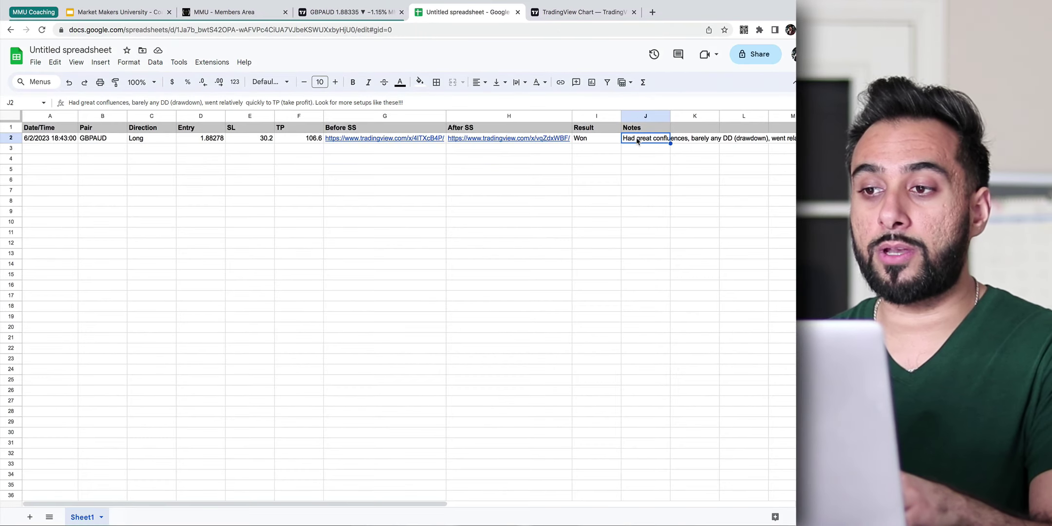
scroll(637, 141, right, 8)
scroll(636, 141, left, 4)
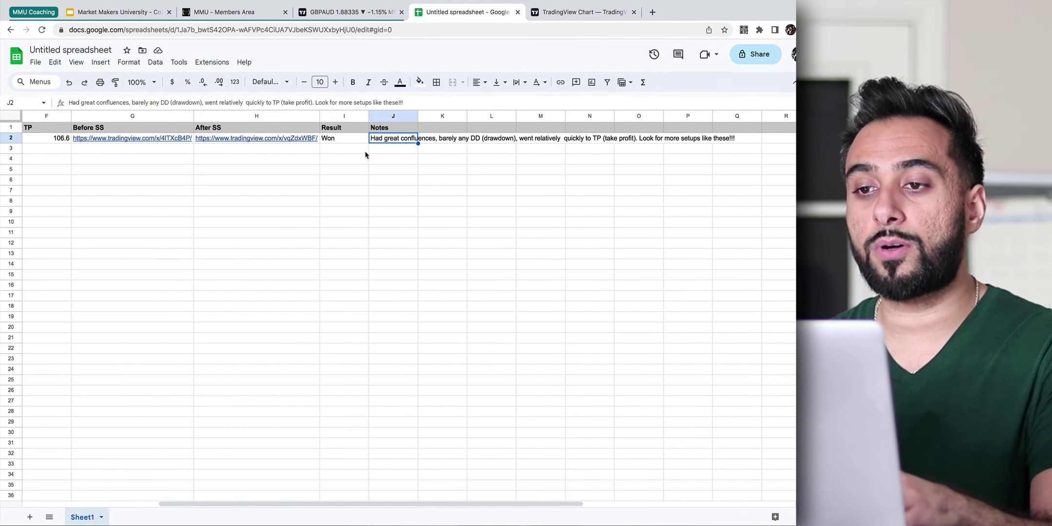
scroll(430, 170, left, 4)
scroll(595, 142, left, 1)
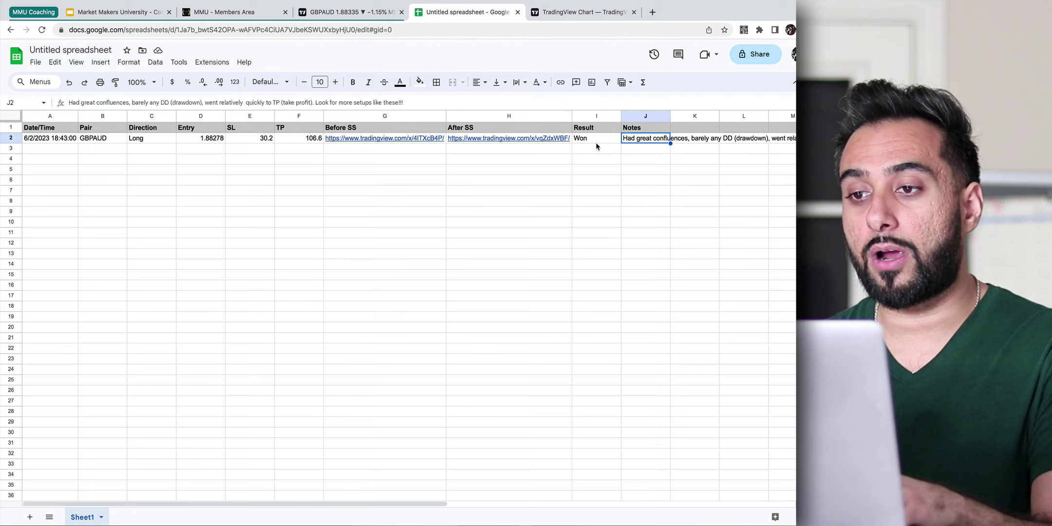
Enter 6/5/2023 7:21:00 as the second trade's date in A3
click(49, 148)
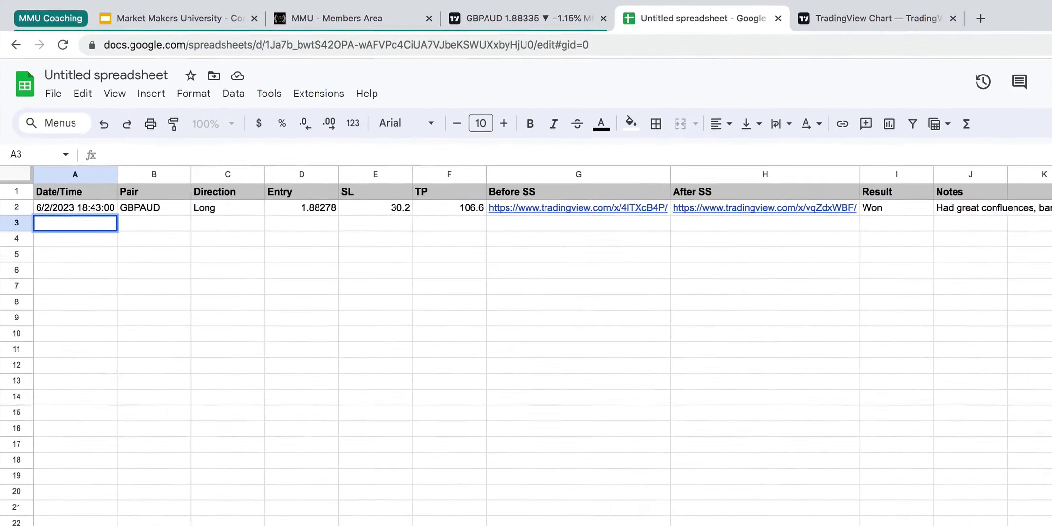
text(6/5/23 7:21am)
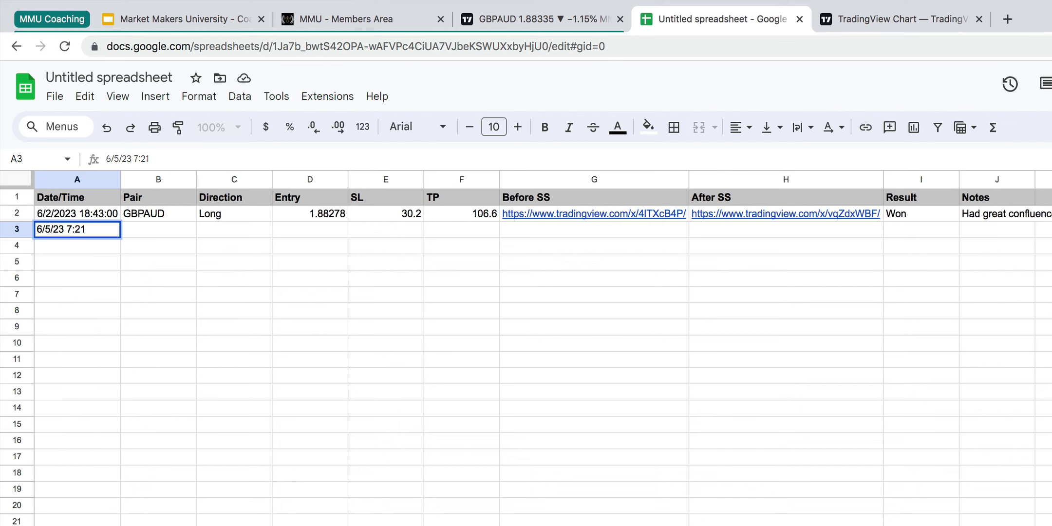
key(Return)
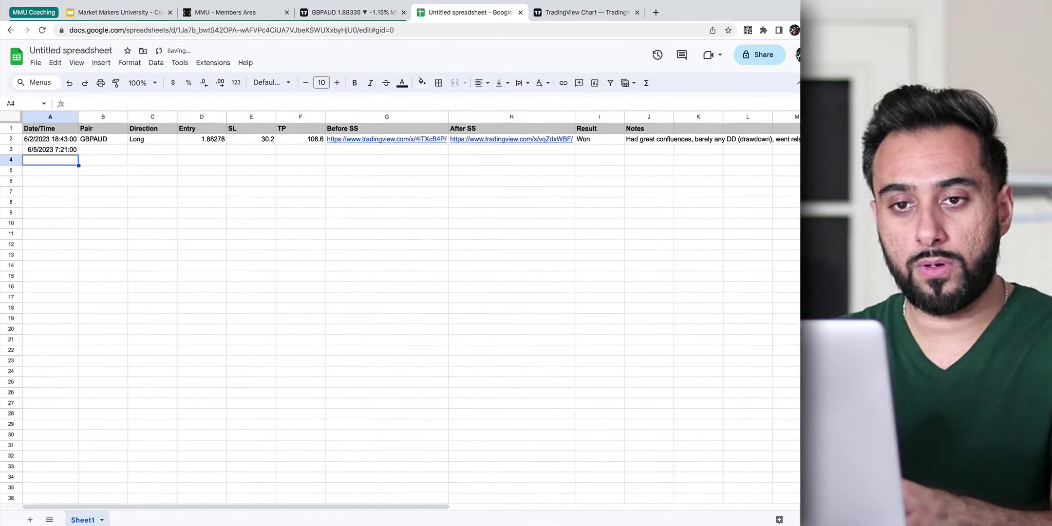
Record Lost as the second trade's result in I3
key(Up)
key(Right)
key(Right)
key(Right)
key(Right)
key(Right)
key(Right)
key(Right)
key(Right)
key(Right)
key(Left)
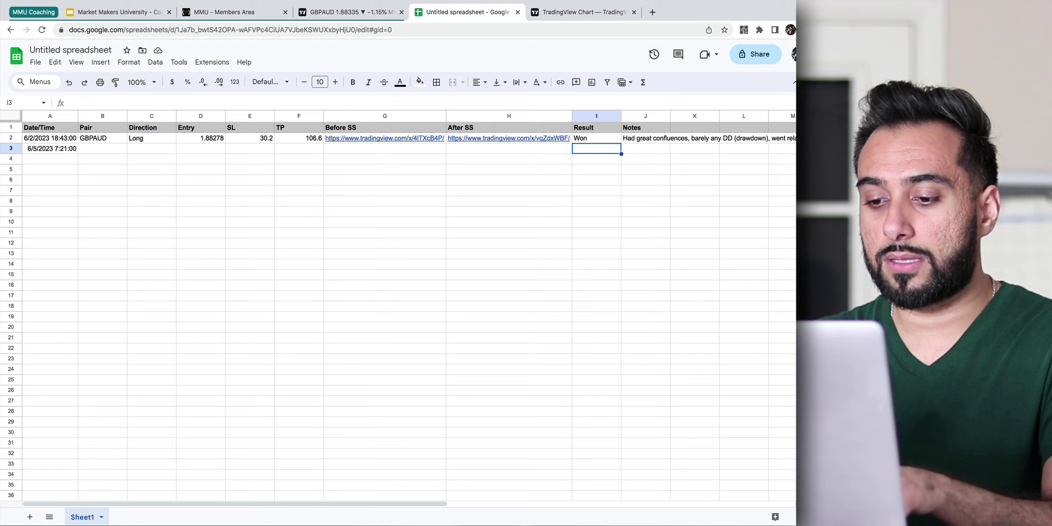
text(Lost)
key(Return)
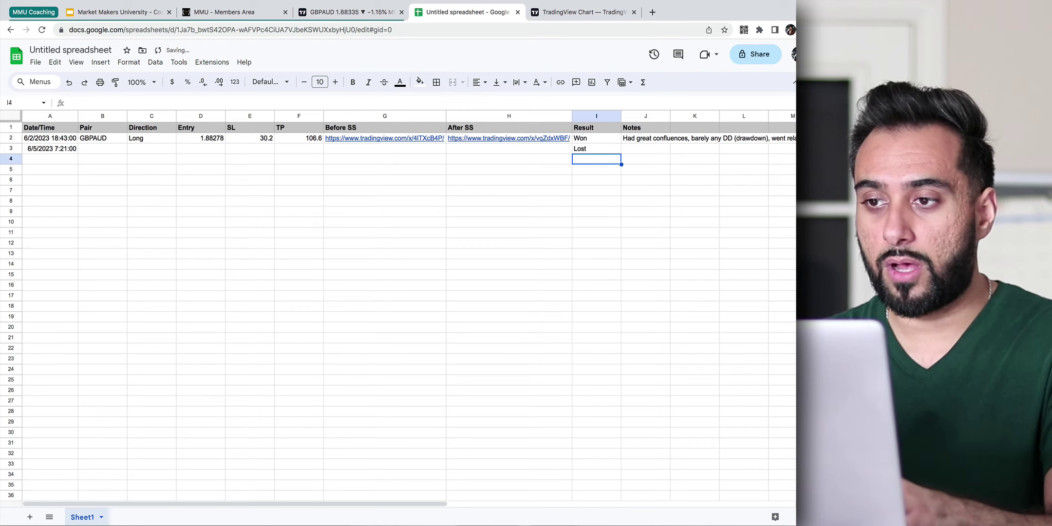
click(645, 149)
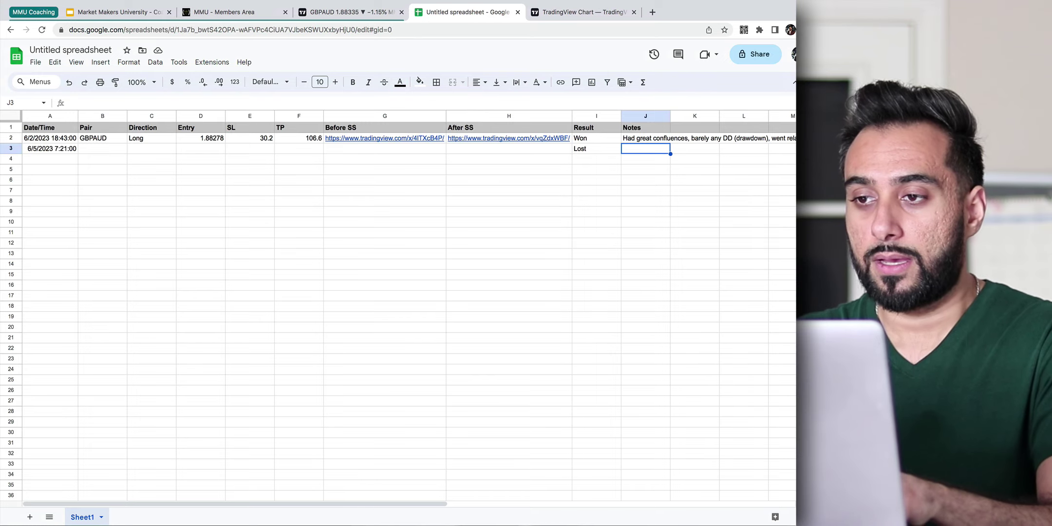
Type the J3 note: had a stop-loss, got nervous and removed it, suffering 3-4 days of drawdown
text(Initially had a SL ()
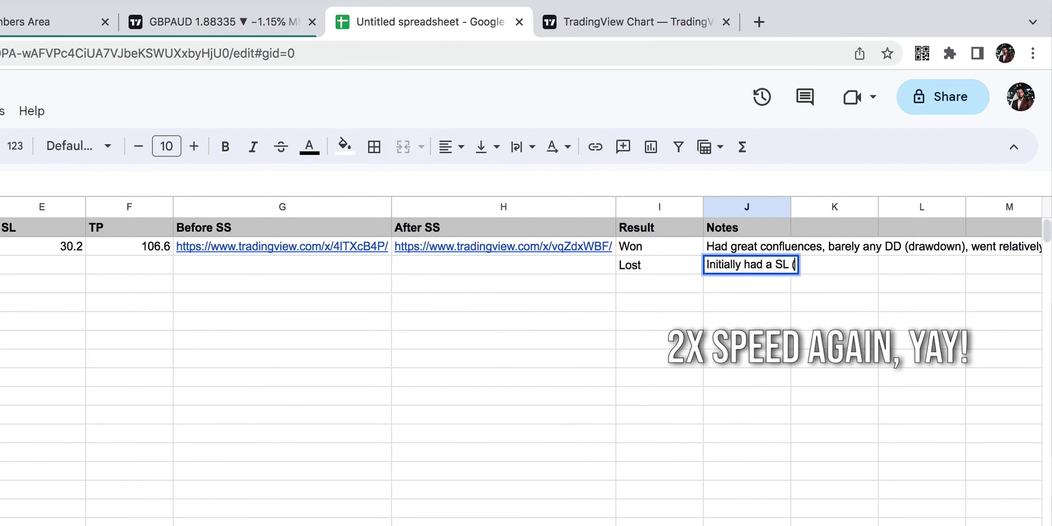
text(stop-loss), but)
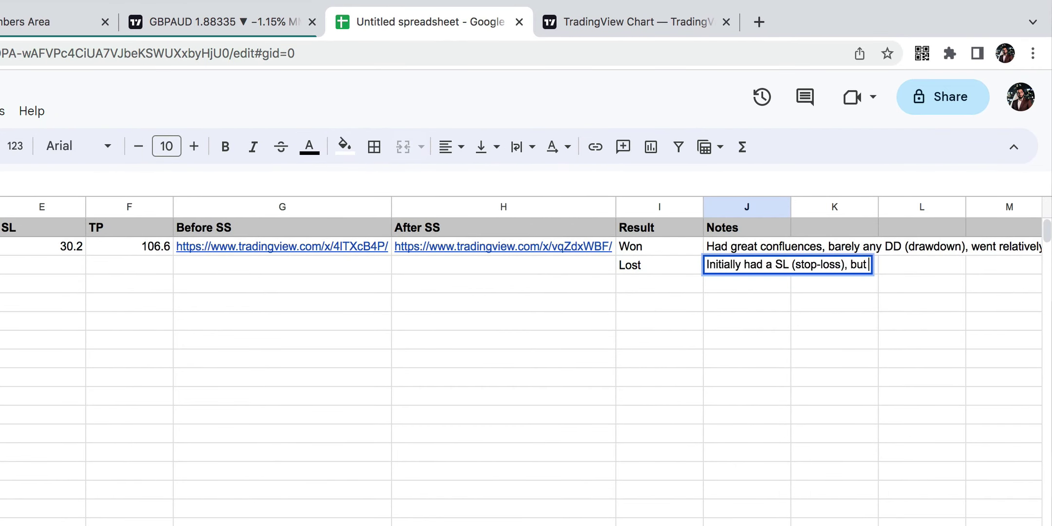
text( the price quickly approached it, and I got  nervious a)
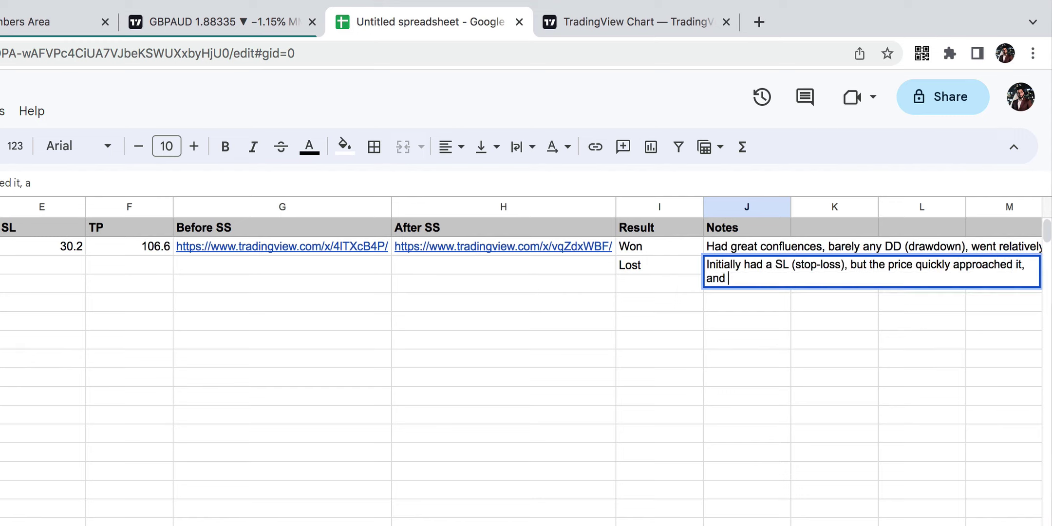
key(BackSpace)
key(BackSpace)
key(BackSpace)
key(BackSpace)
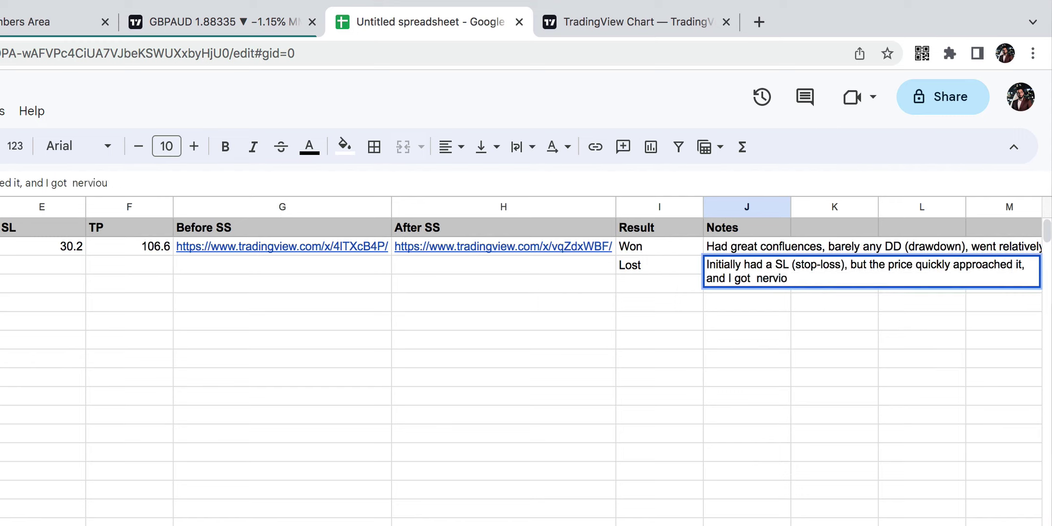
text(us and delemoved te)
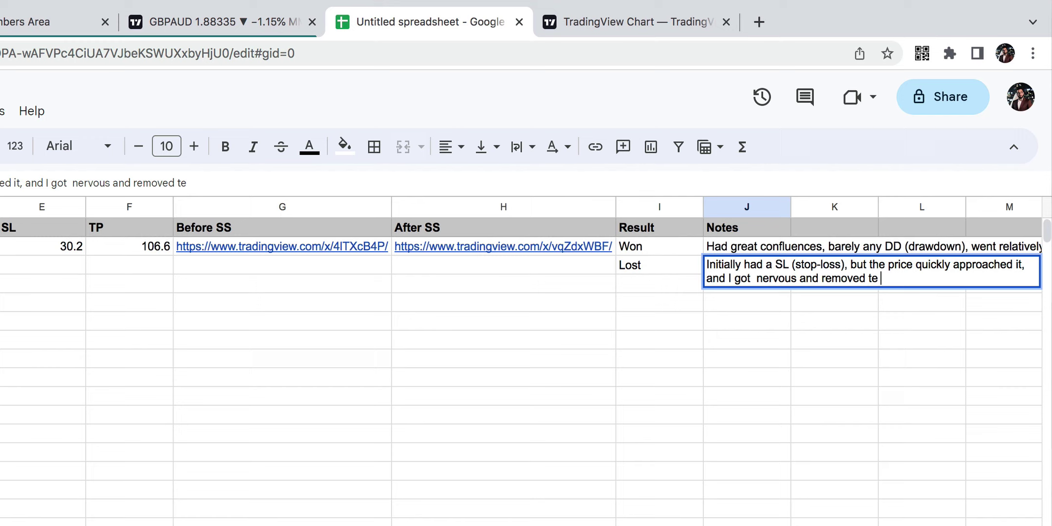
key(BackSpace)
text(he SL, which caused )
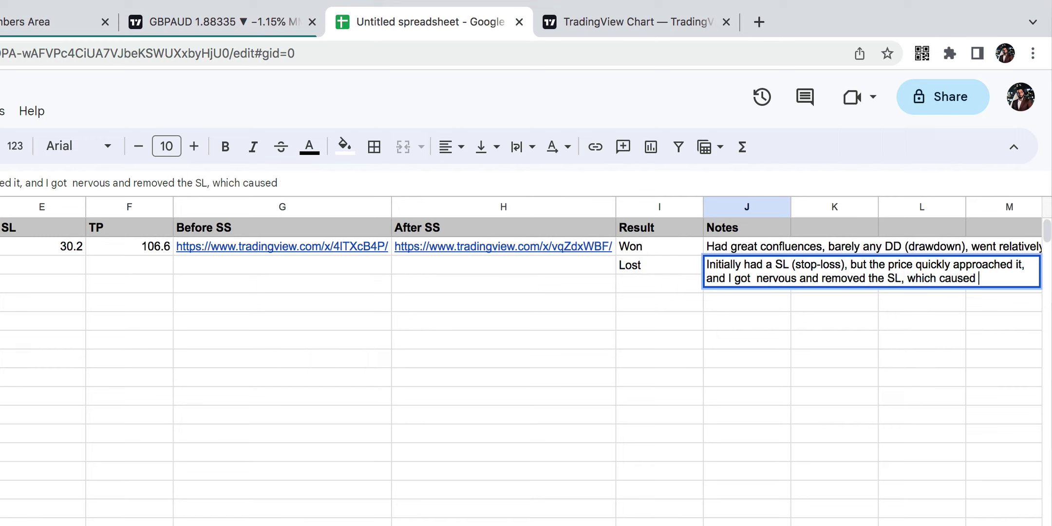
text(me to suffer a bit of )
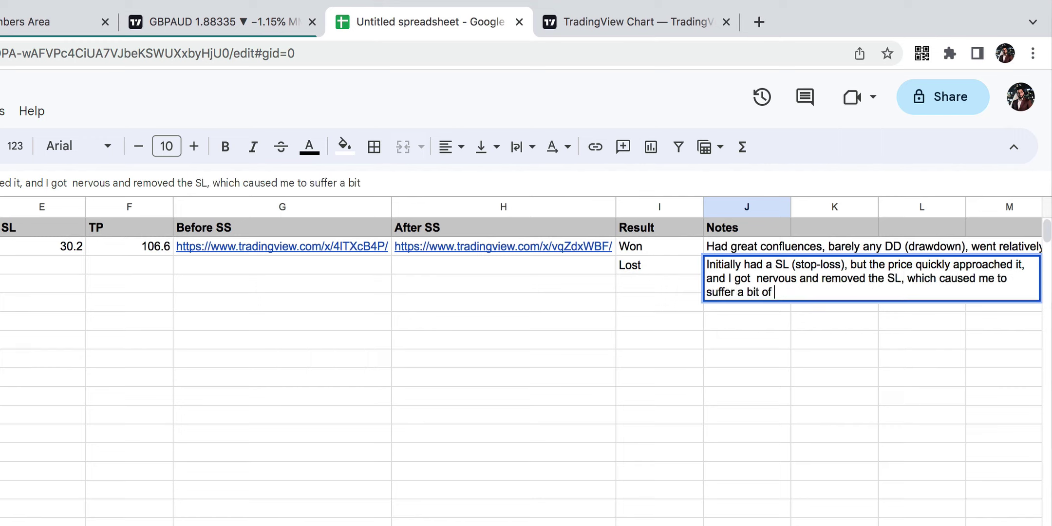
text(drawdown for 3-4 days)
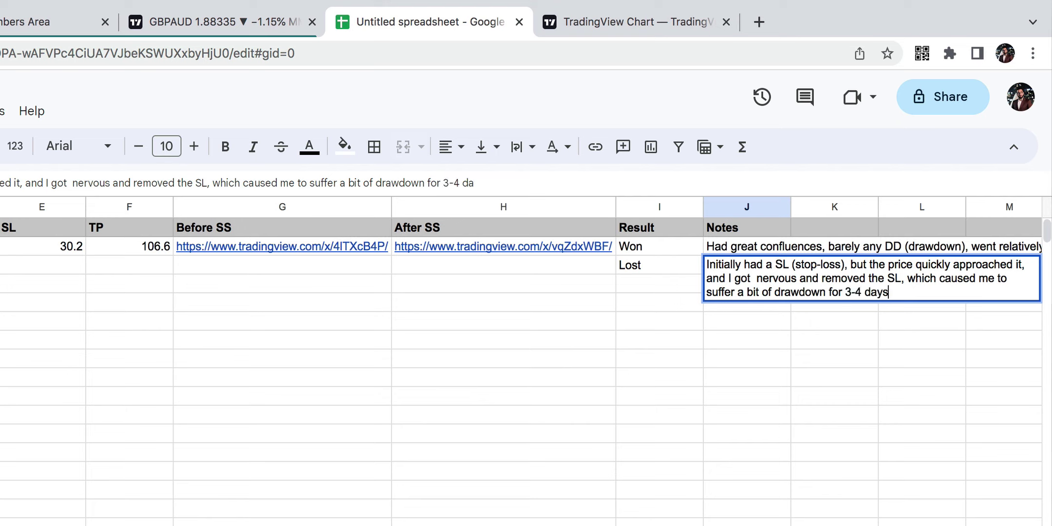
text( while I was waiting fo)
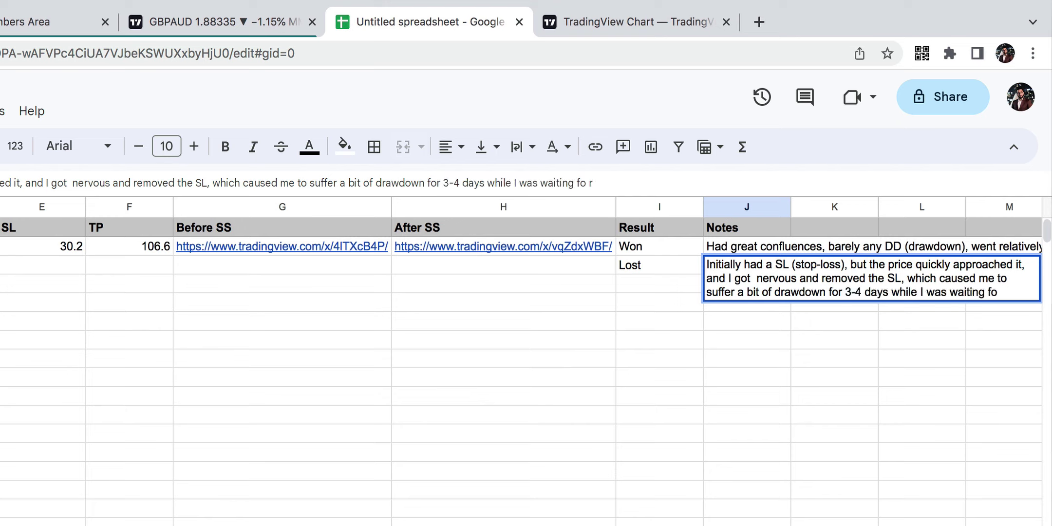
text(r the price to go back to )
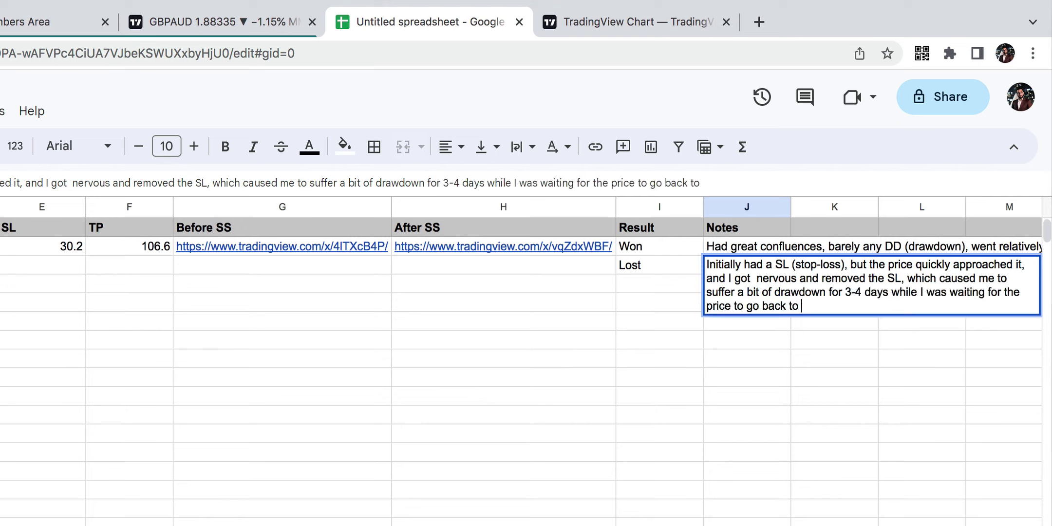
text(BE. This was  very  stressful)
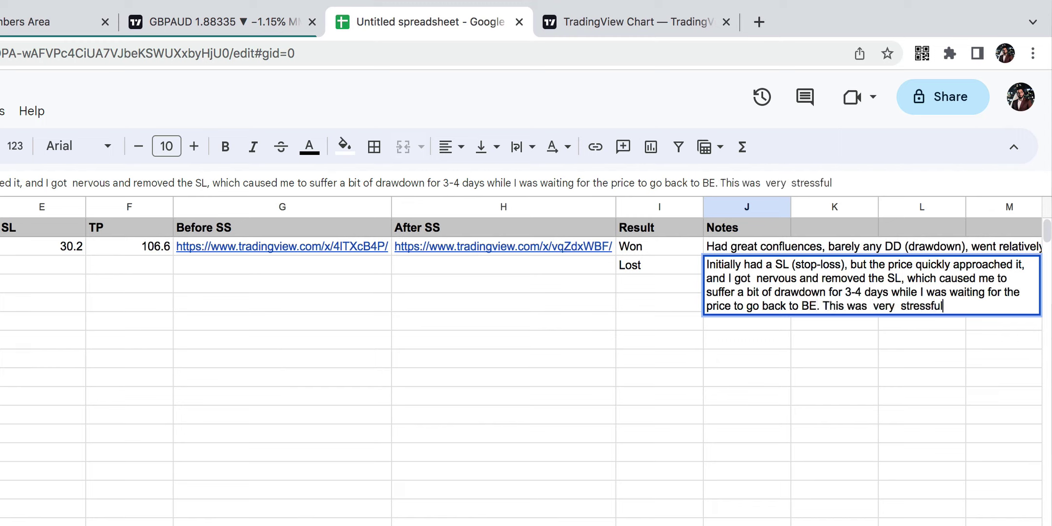
text( as I got quite deep)
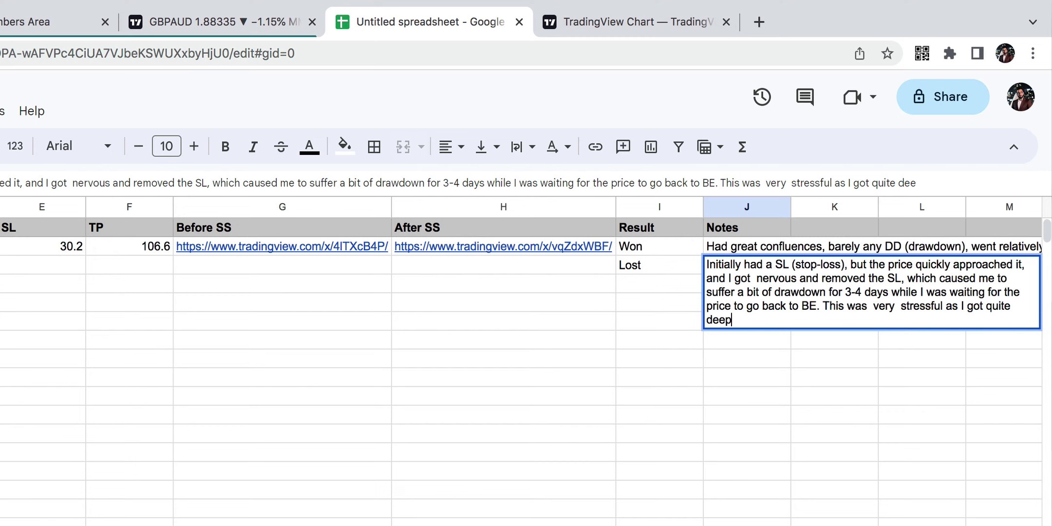
text( into drawdown and this single tra)
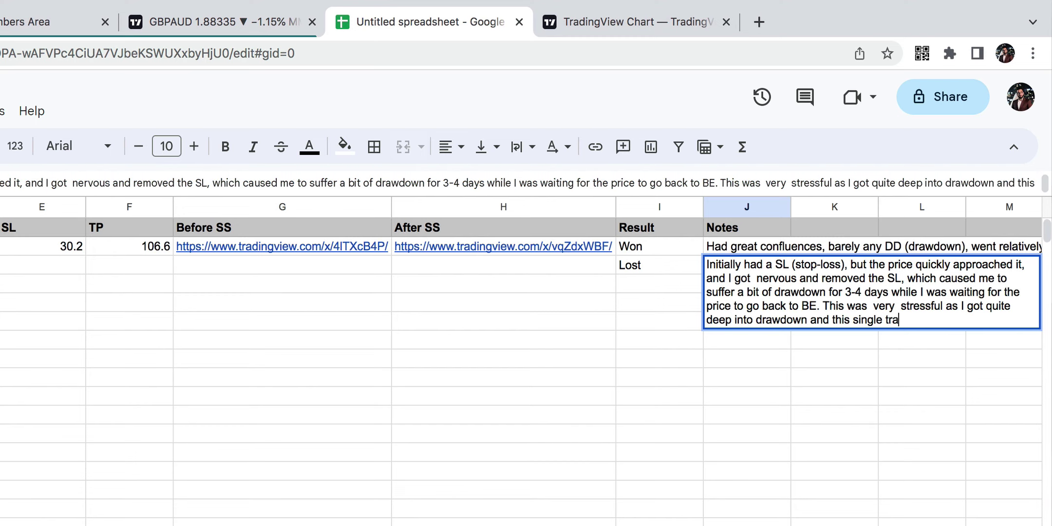
text(de  could have blown my ad)
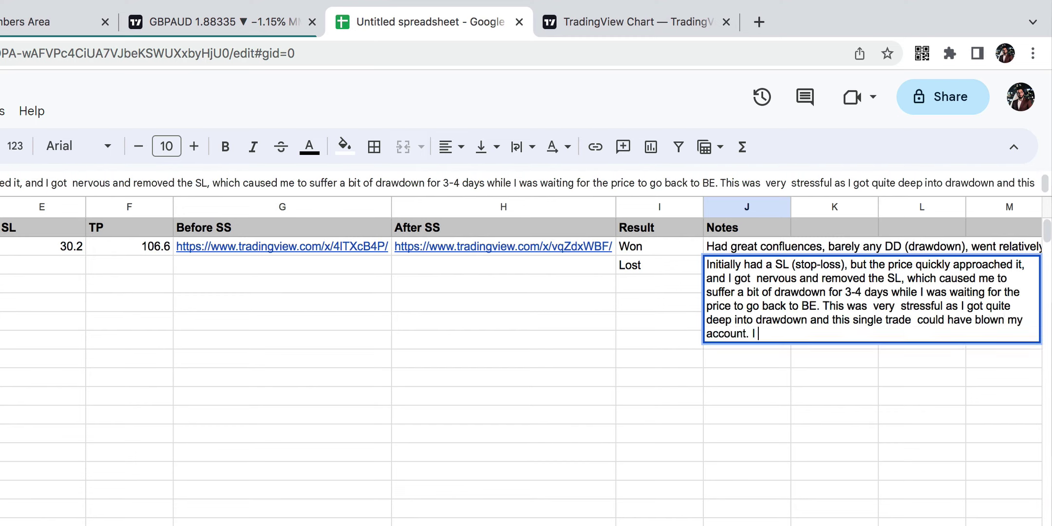
text(count. I need to hold myself accounable to respect my in)
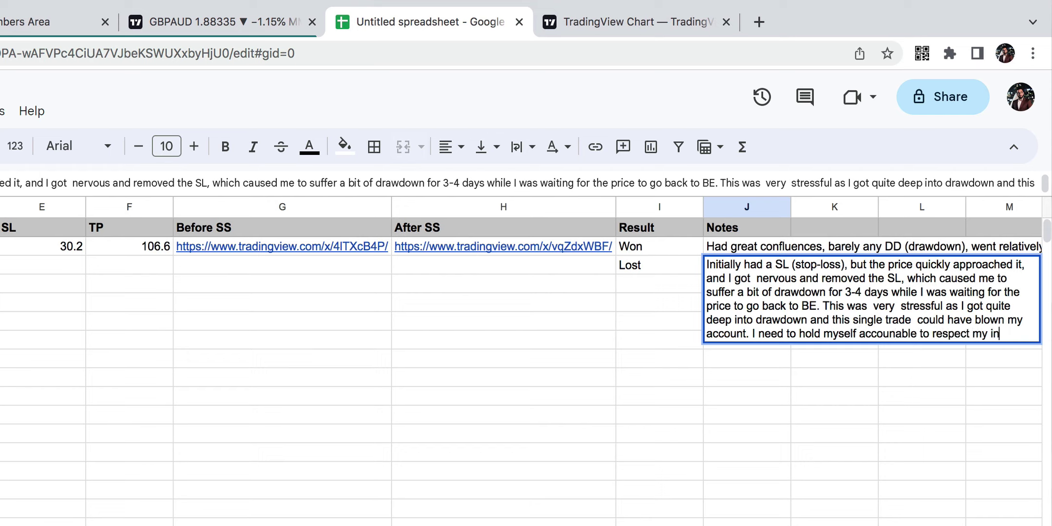
text(itial SL, and )
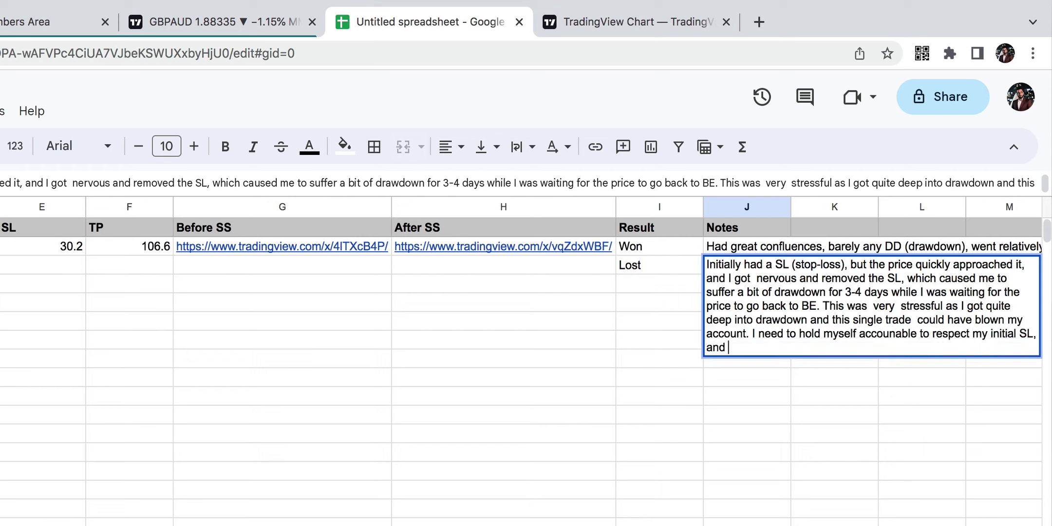
text(work on my discipline.)
Commit the row 3 note and enter BE as the third trade's result in I4
key(Return)
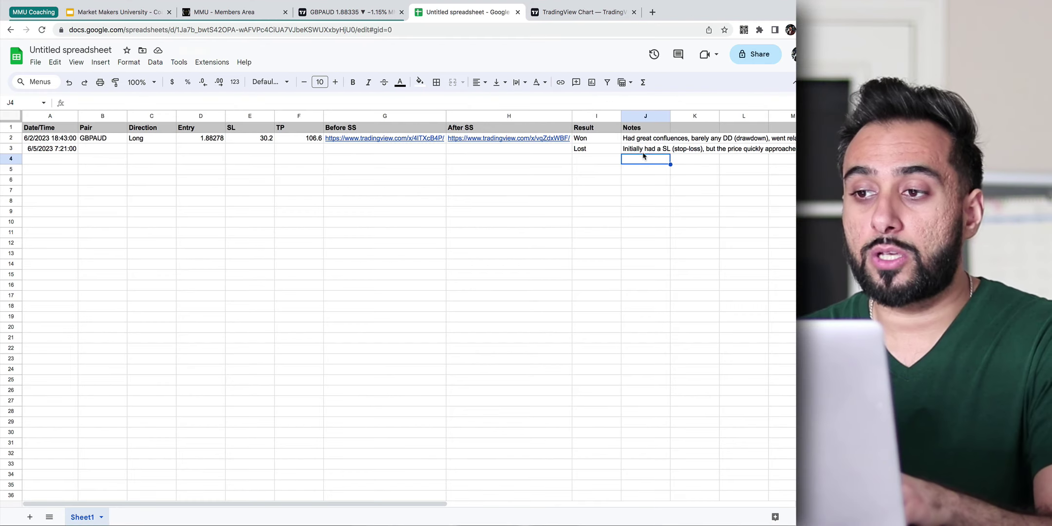
scroll(753, 275, right, 10)
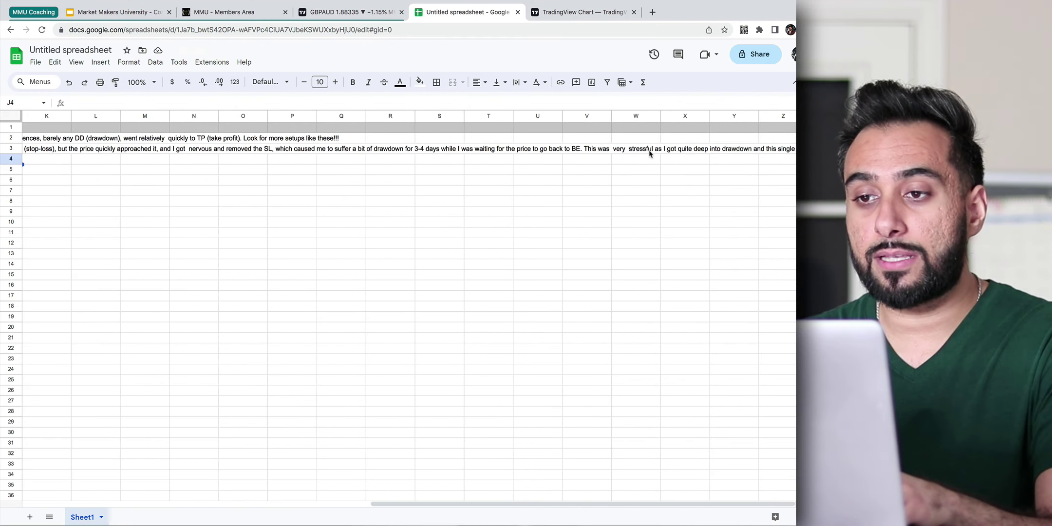
scroll(649, 153, left, 6)
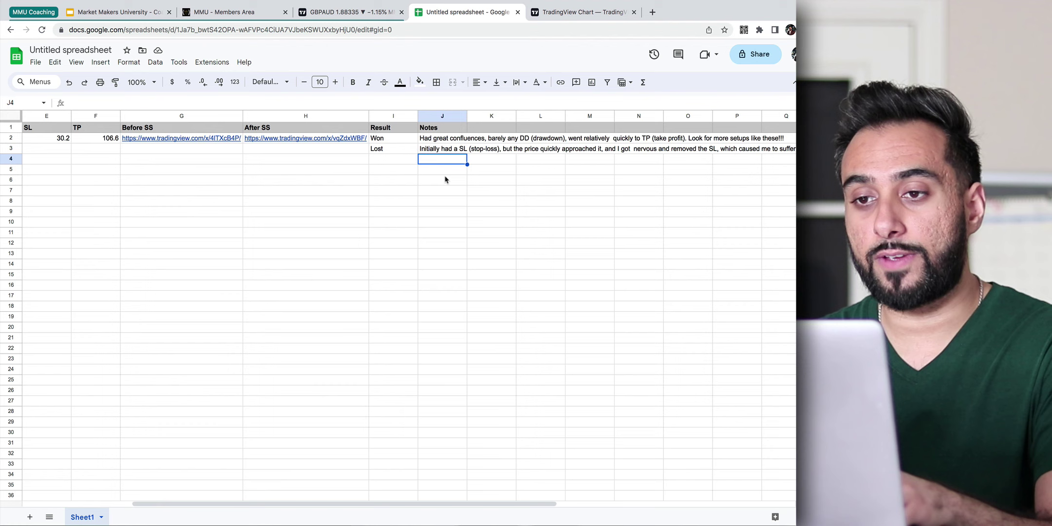
scroll(445, 178, left, 3)
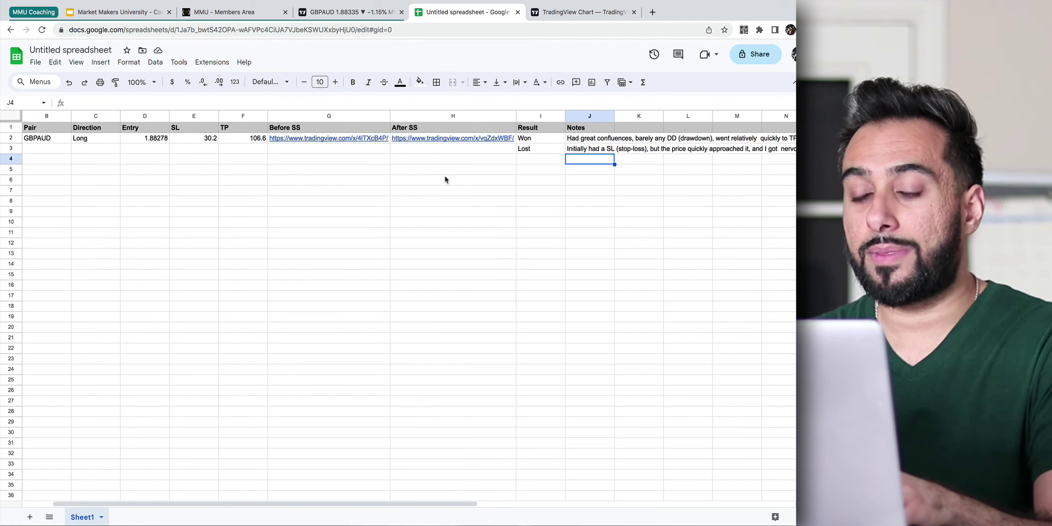
click(539, 161)
text(BE)
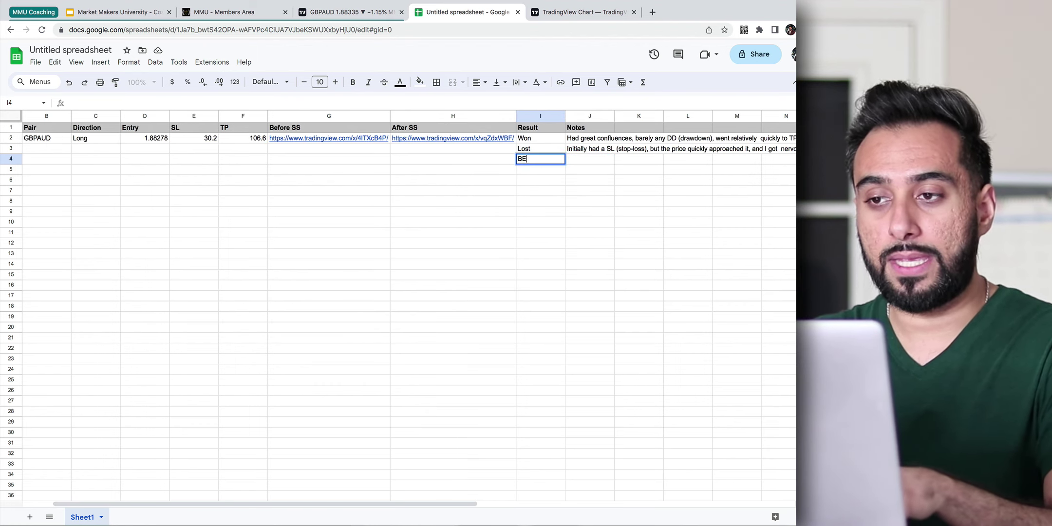
key(Return)
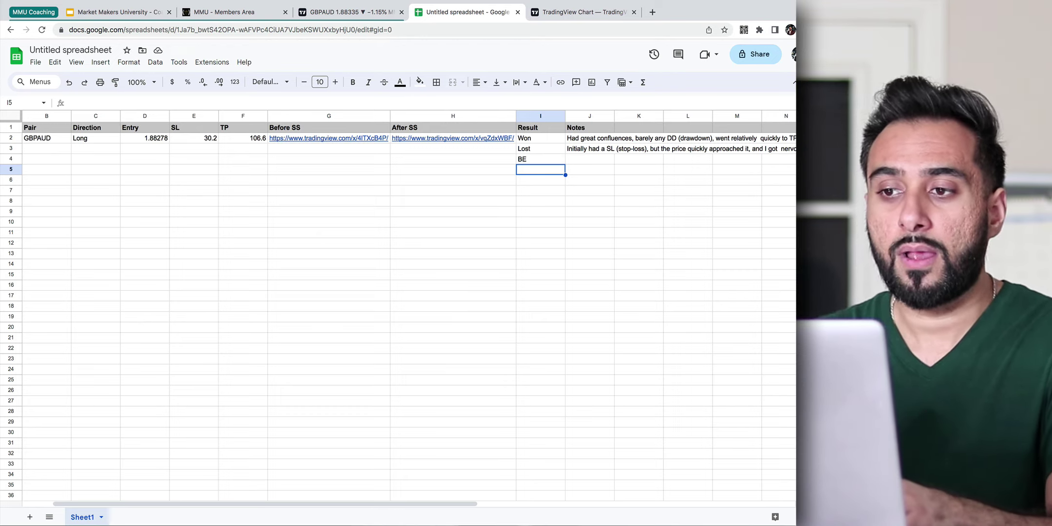
key(Up)
key(Up)
key(Up)
key(Down)
key(Down)
key(Down)
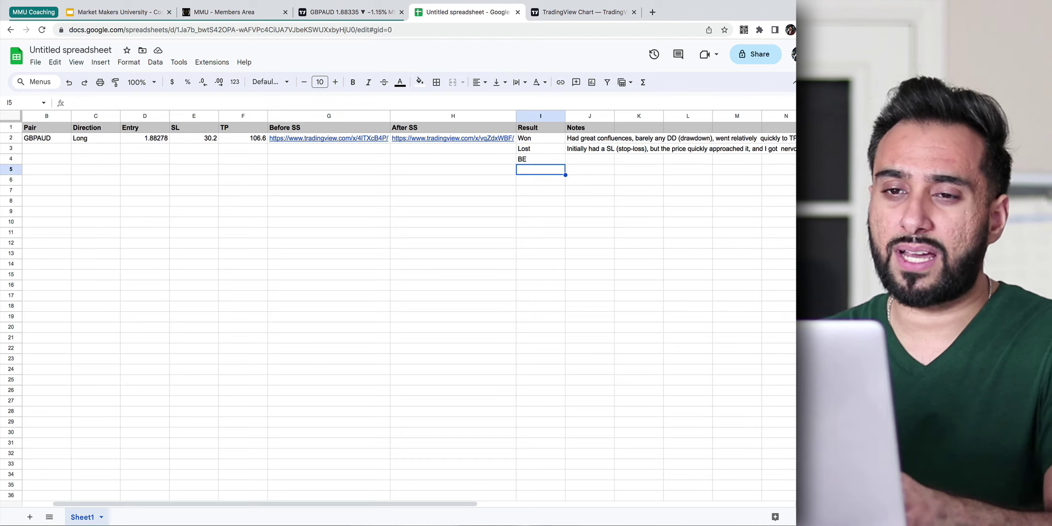
Add a conditional formatting rule on column I filling cells containing Won green
click(539, 117)
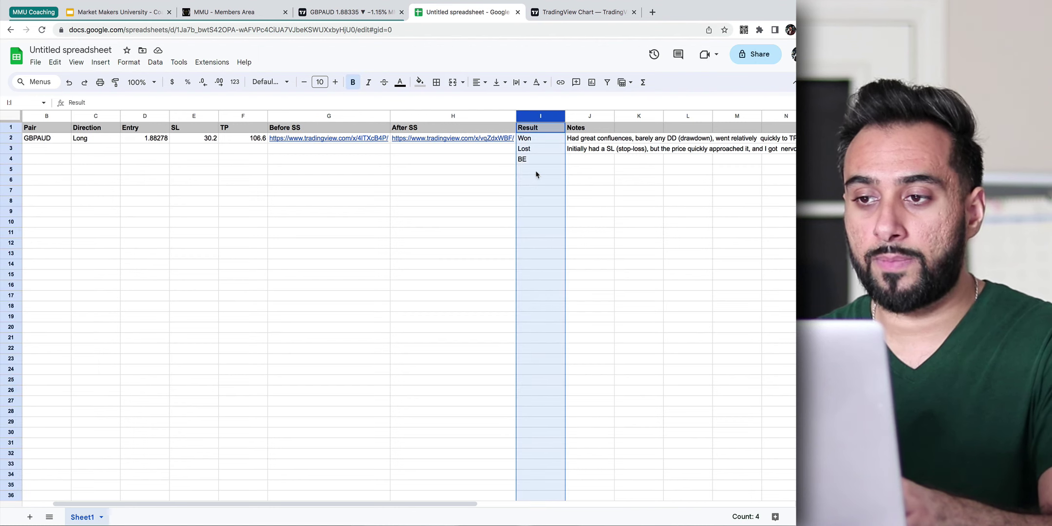
right_click(535, 174)
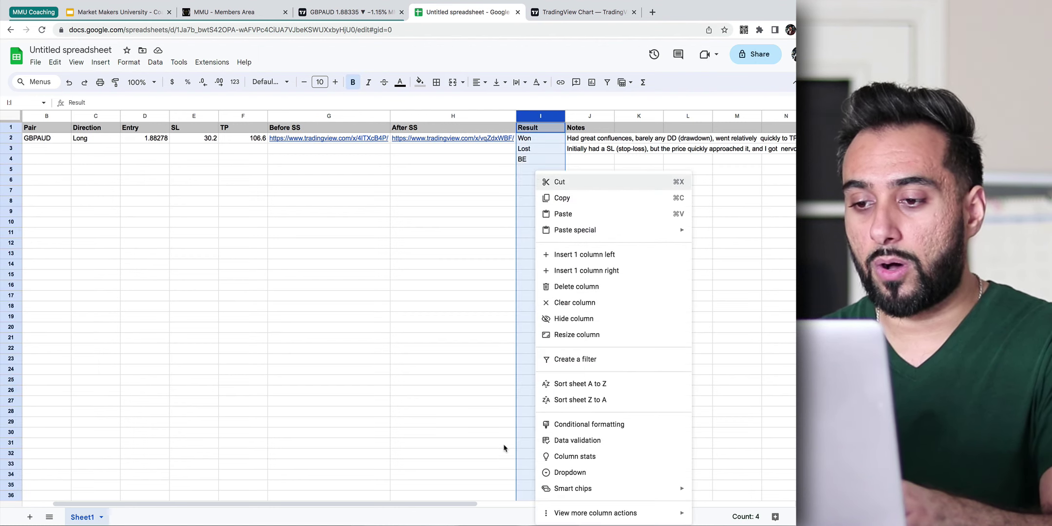
click(586, 425)
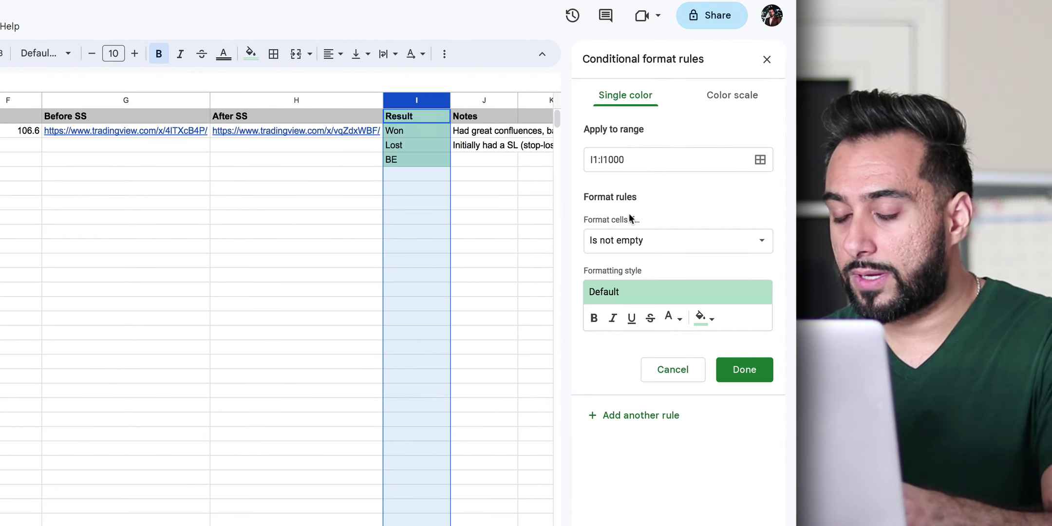
click(660, 240)
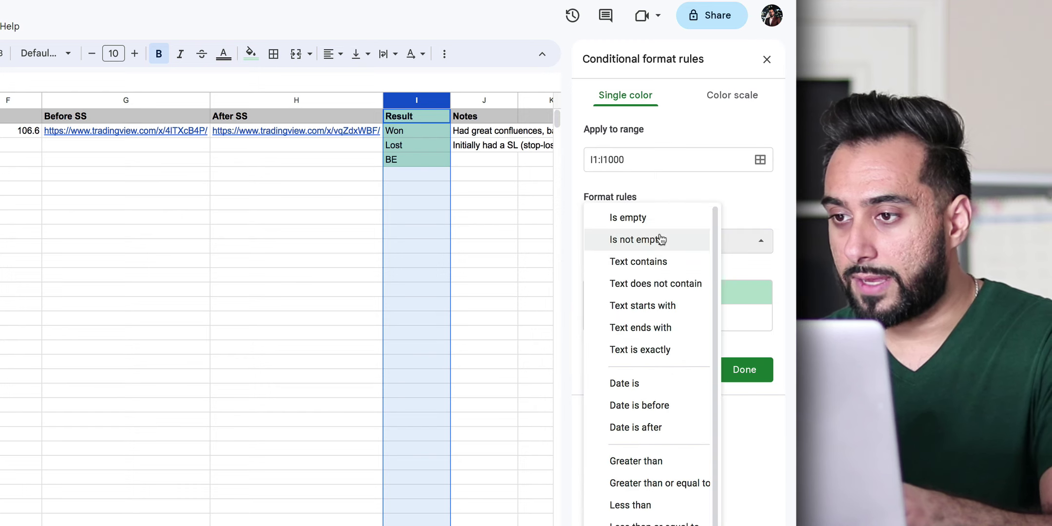
click(623, 266)
click(633, 267)
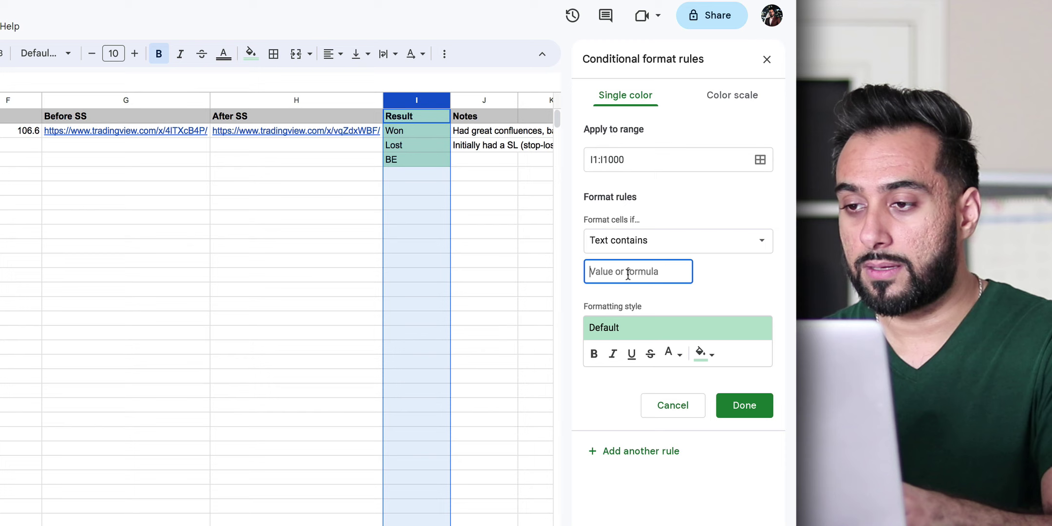
text(Wo)
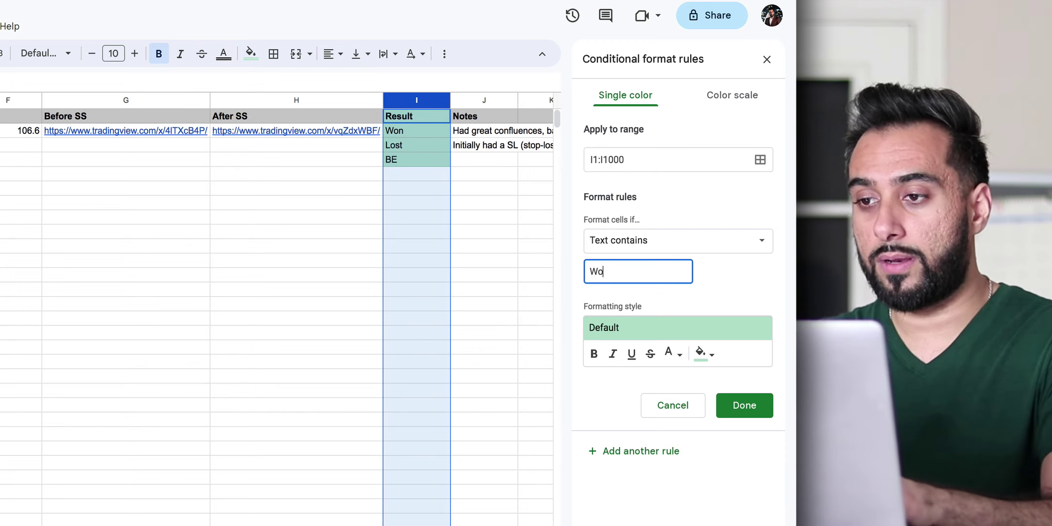
text(n)
click(730, 276)
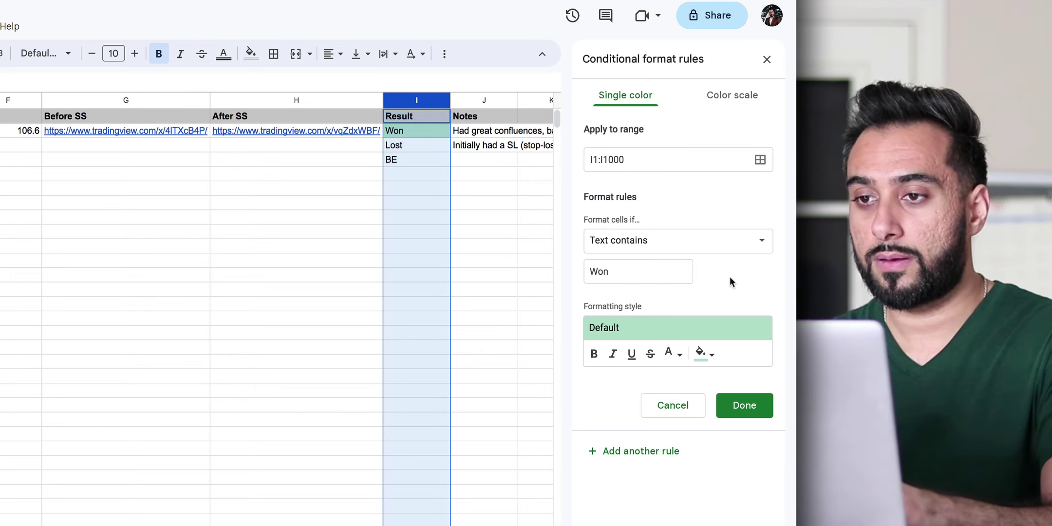
click(710, 355)
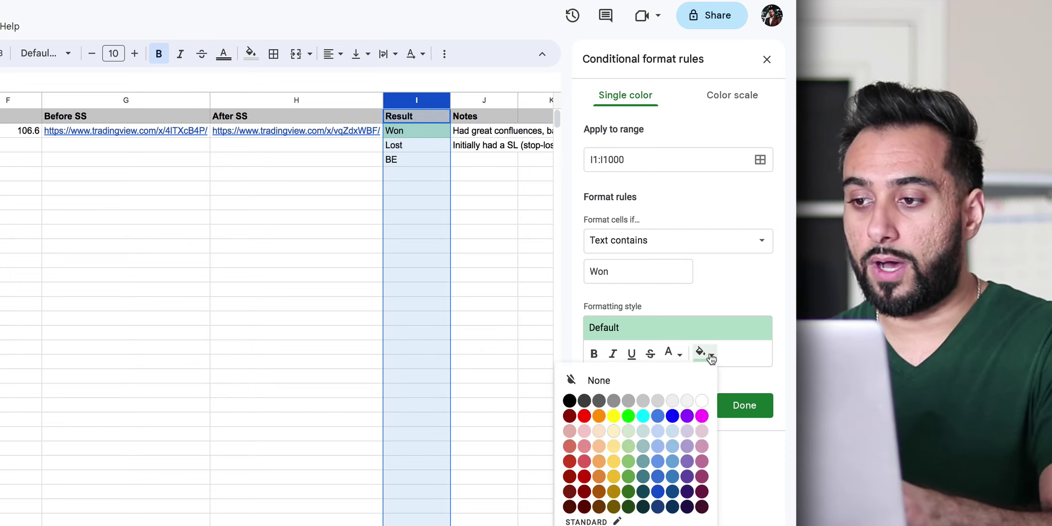
click(629, 477)
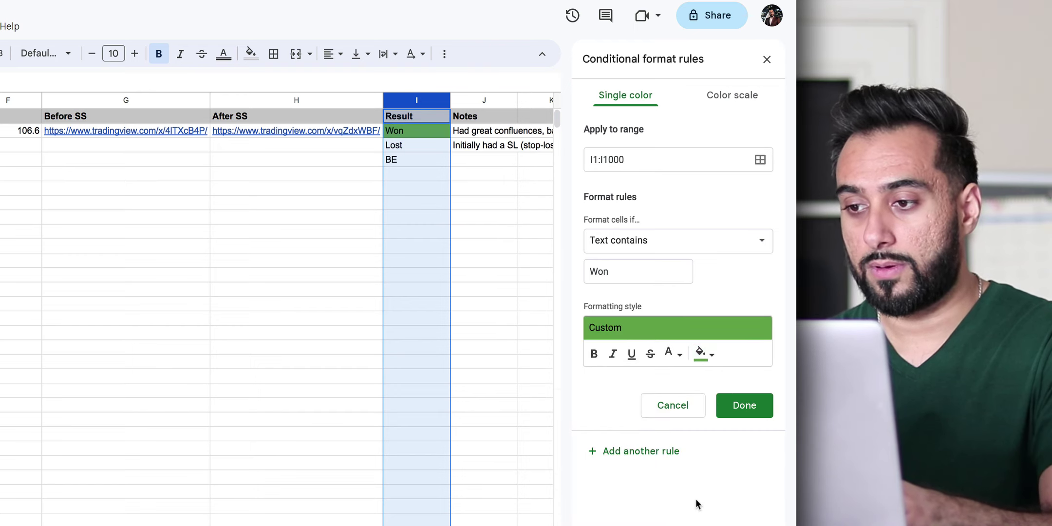
Add a second rule filling cells containing Lost dark red
click(640, 452)
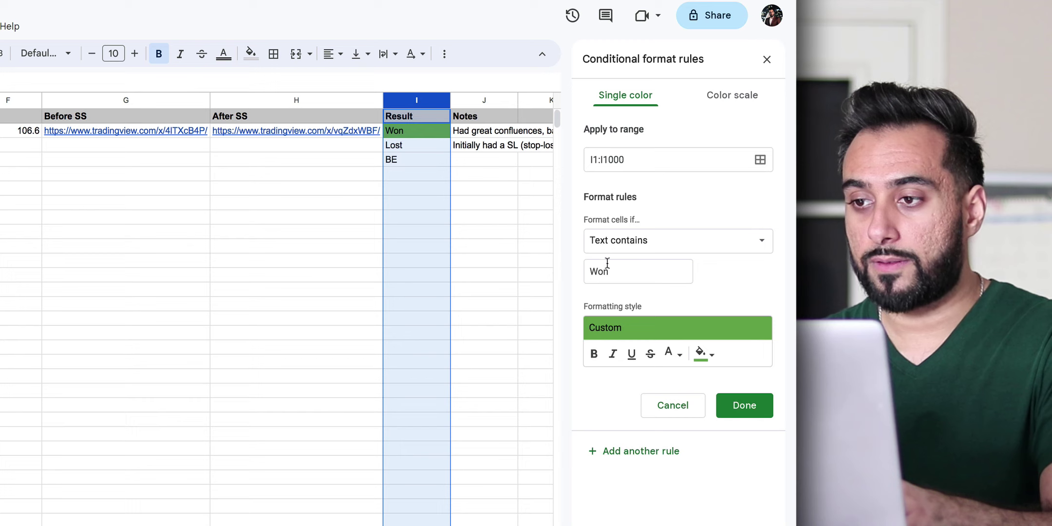
click(607, 263)
double_click(608, 263)
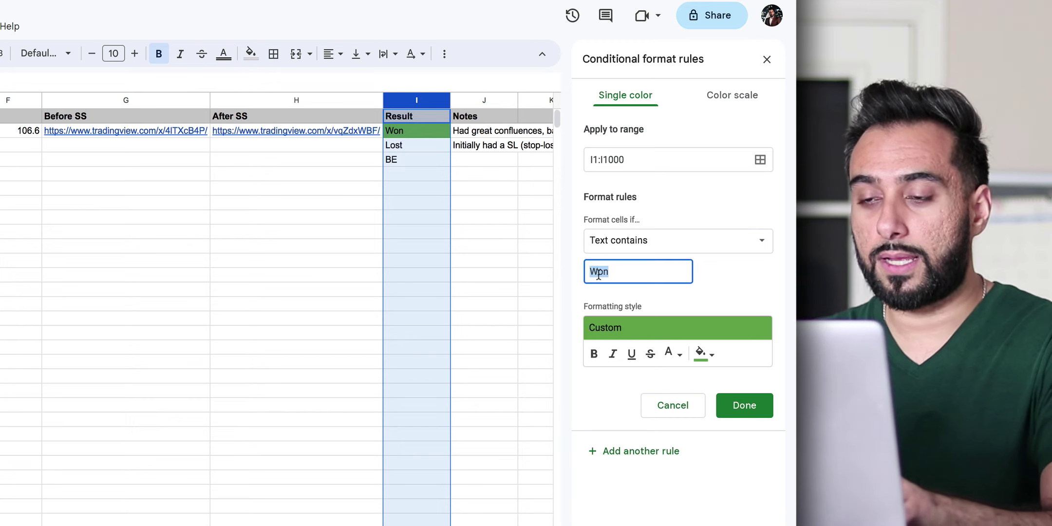
text(Lost)
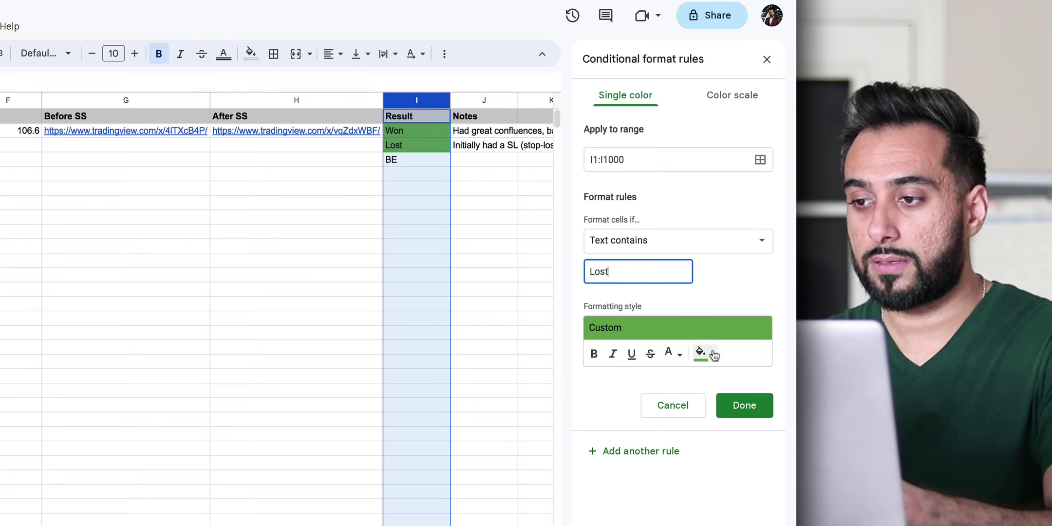
click(712, 354)
click(584, 476)
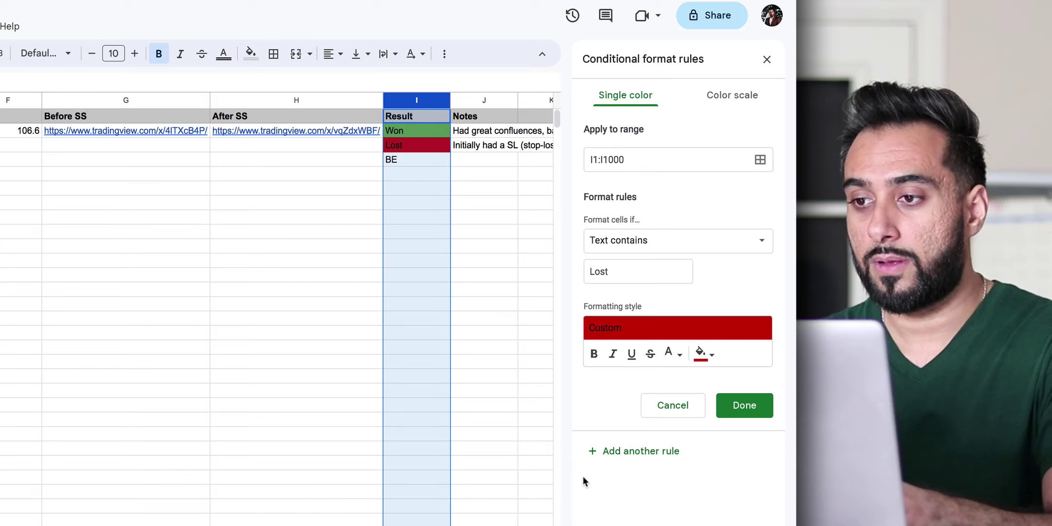
Add a third rule filling cells containing BE orange and save it
click(631, 456)
double_click(620, 263)
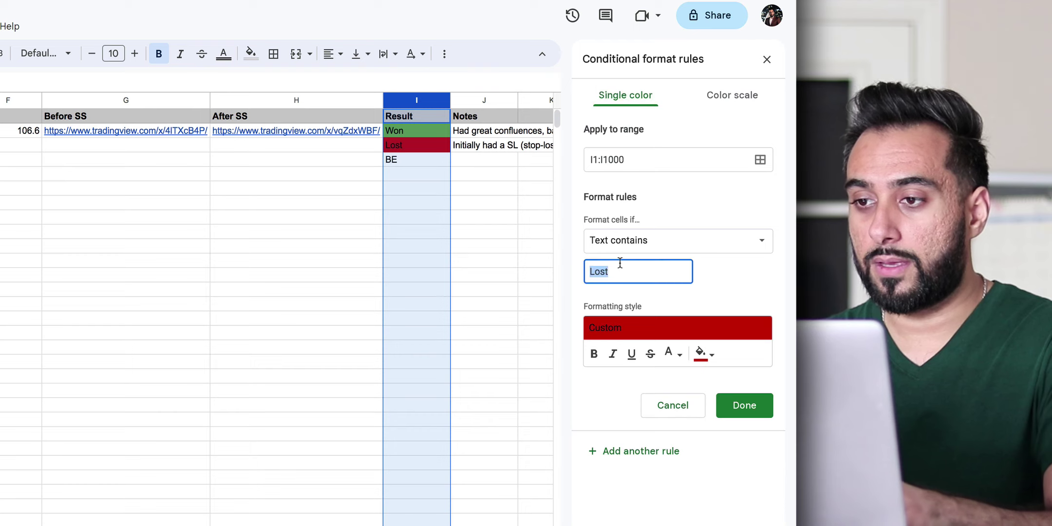
text(BE)
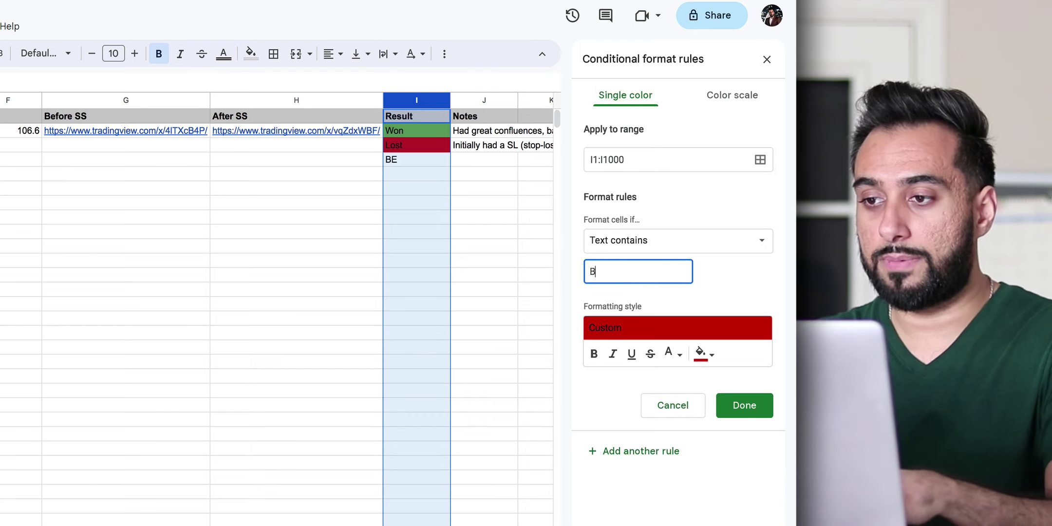
click(712, 354)
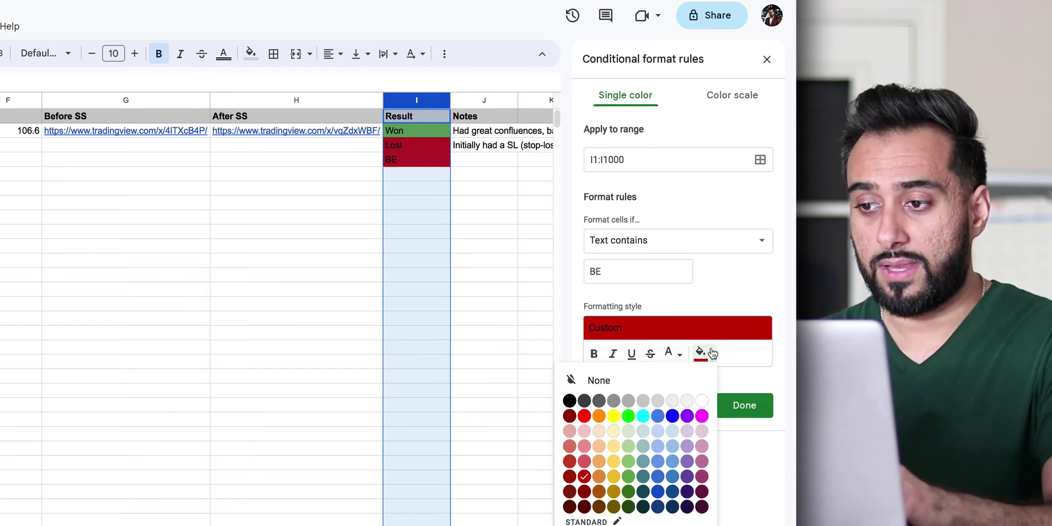
click(599, 477)
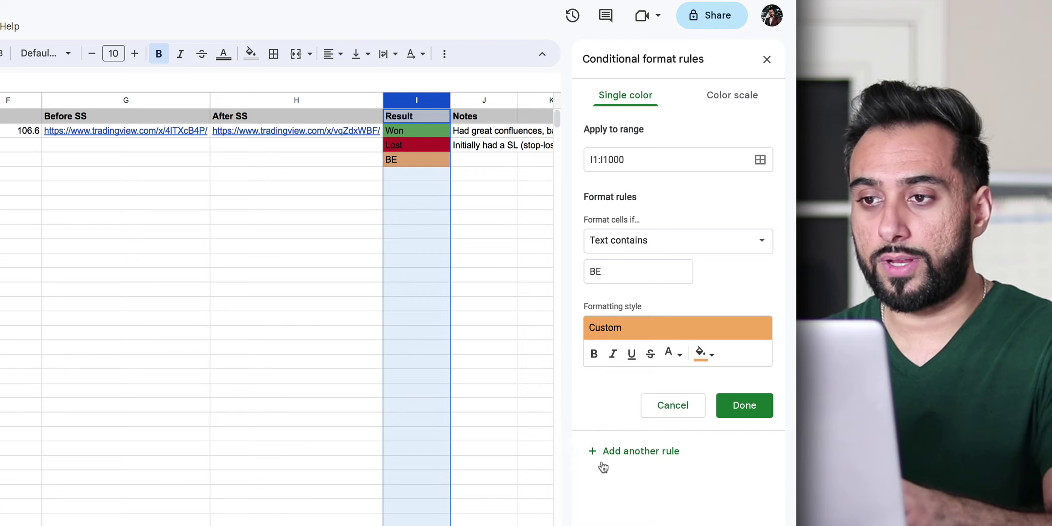
click(748, 403)
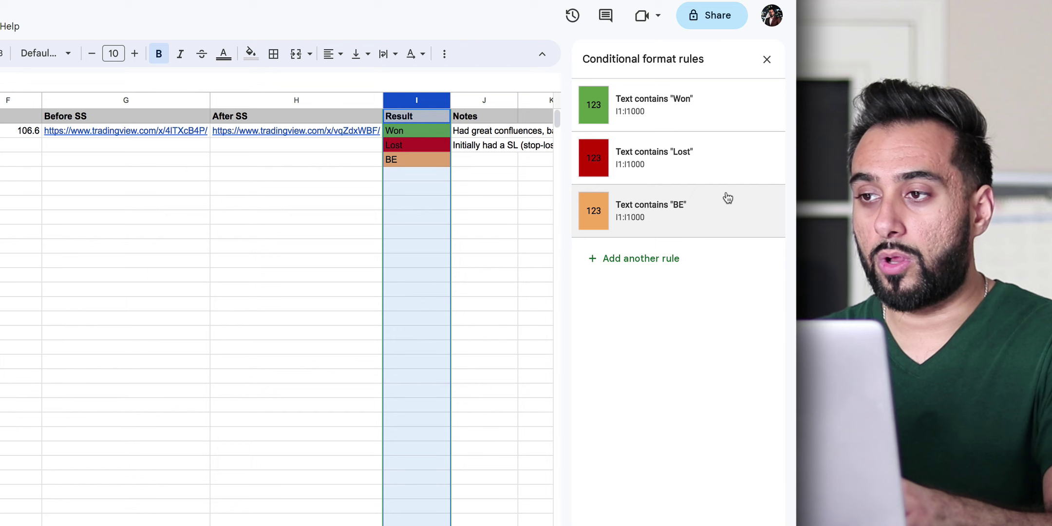
Close the rules panel and enter Won, Lost and Lost in I4 through I6
click(766, 59)
click(461, 171)
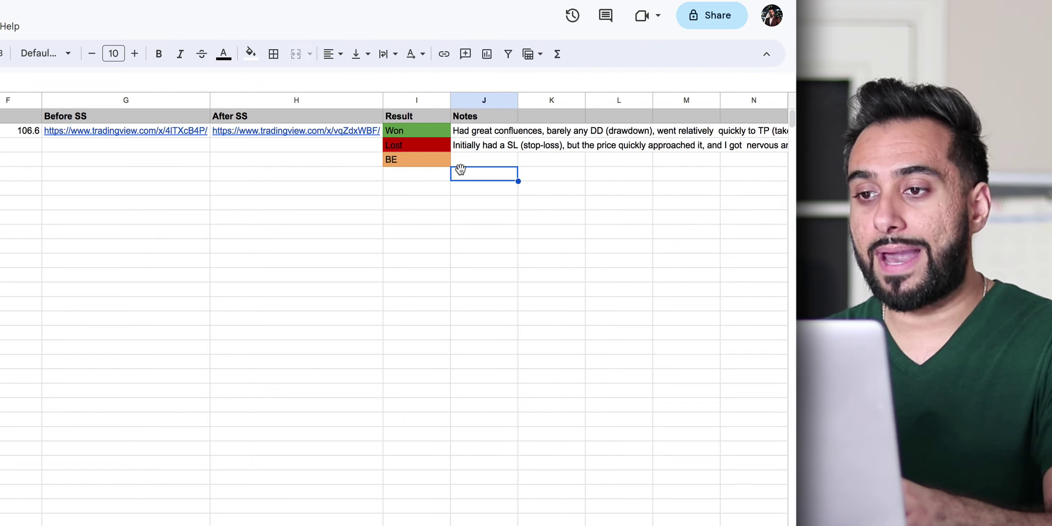
click(409, 176)
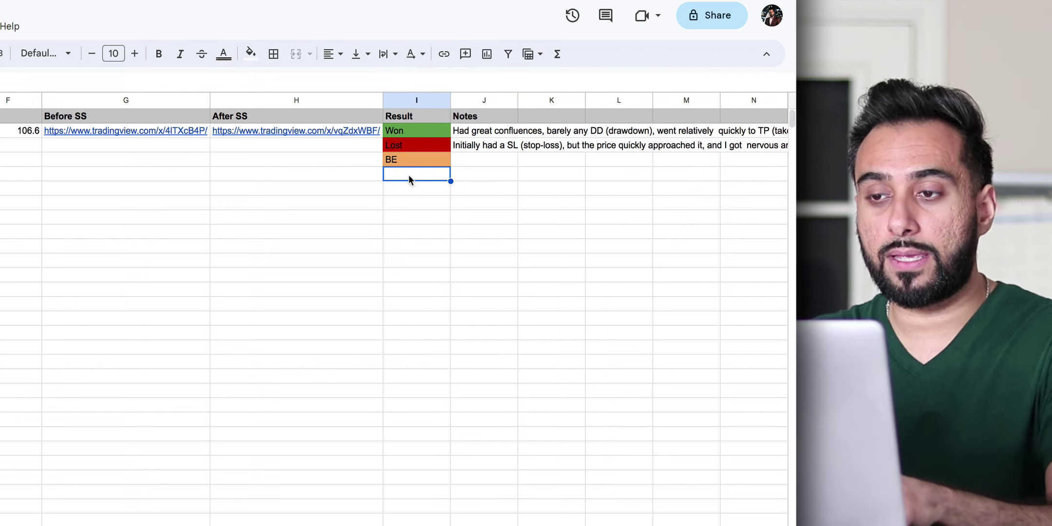
text(Won)
key(Return)
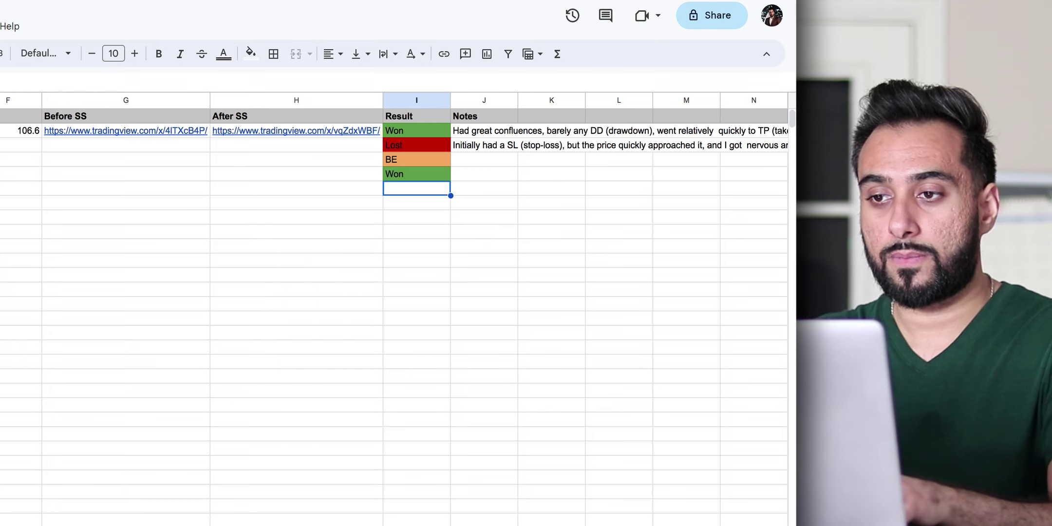
text(Lost)
key(Return)
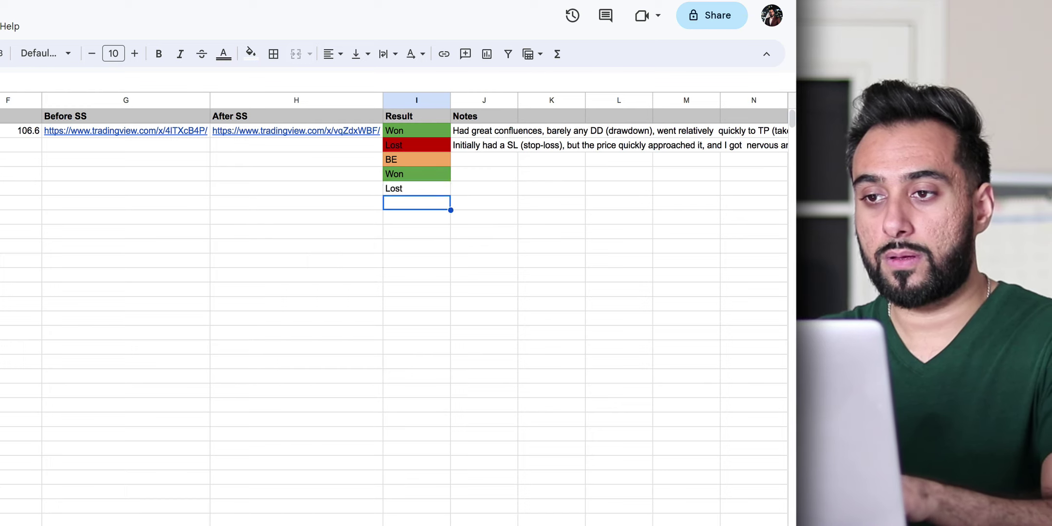
text(Lost)
key(Return)
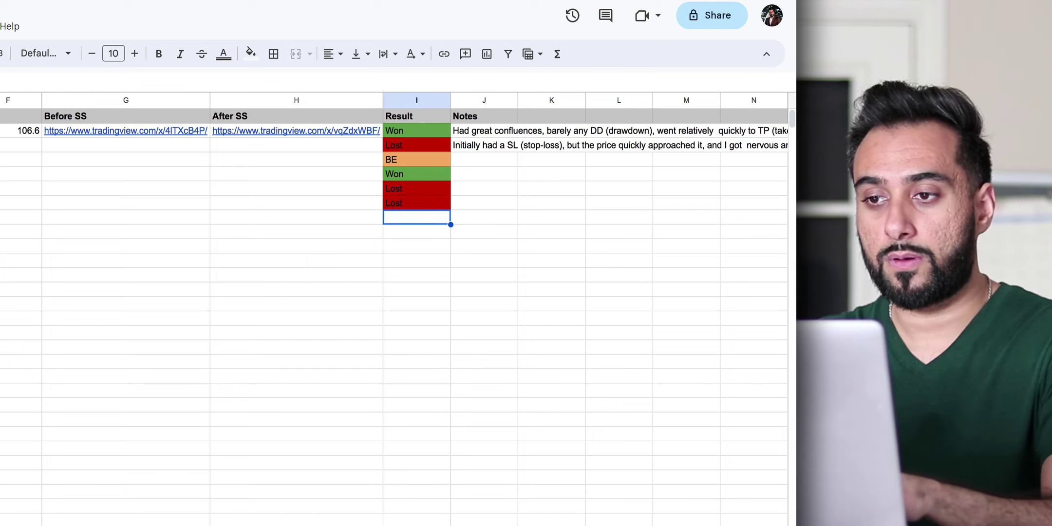
Continue the Result column with WOn, won, won and BE
text(WOn)
key(Return)
text(won)
key(Return)
text(won)
key(Return)
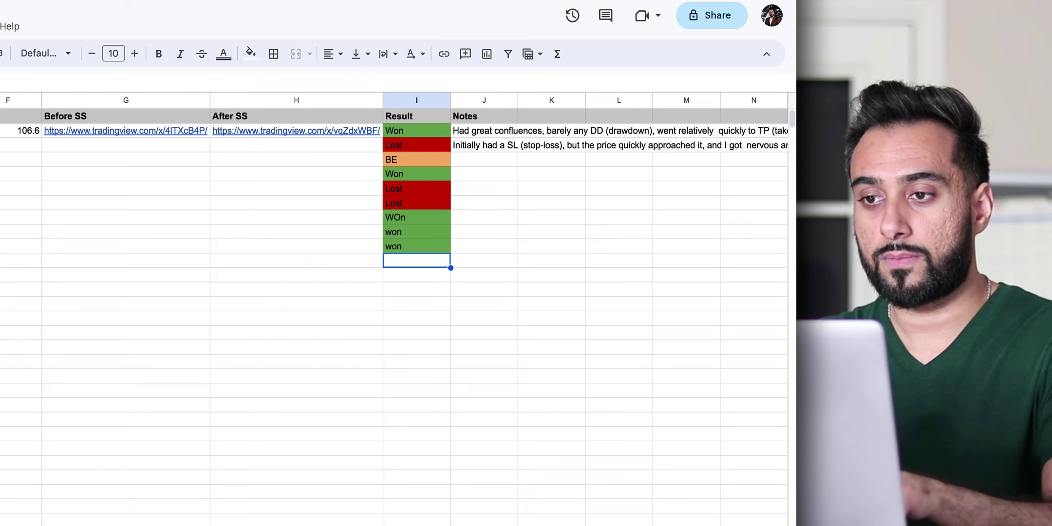
text(BE)
key(Return)
Correct the miscapitalised WOn entry to Won
click(416, 217)
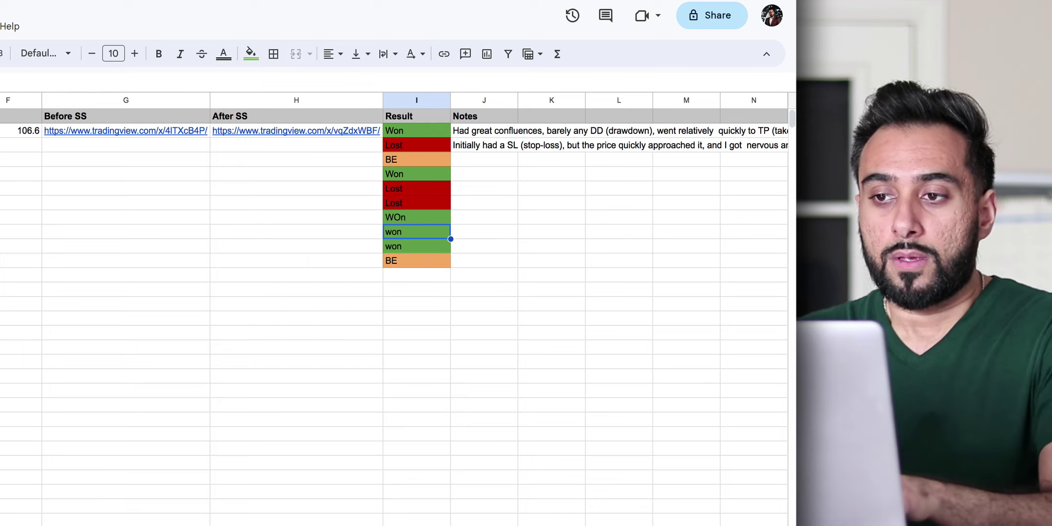
text(Won)
key(Return)
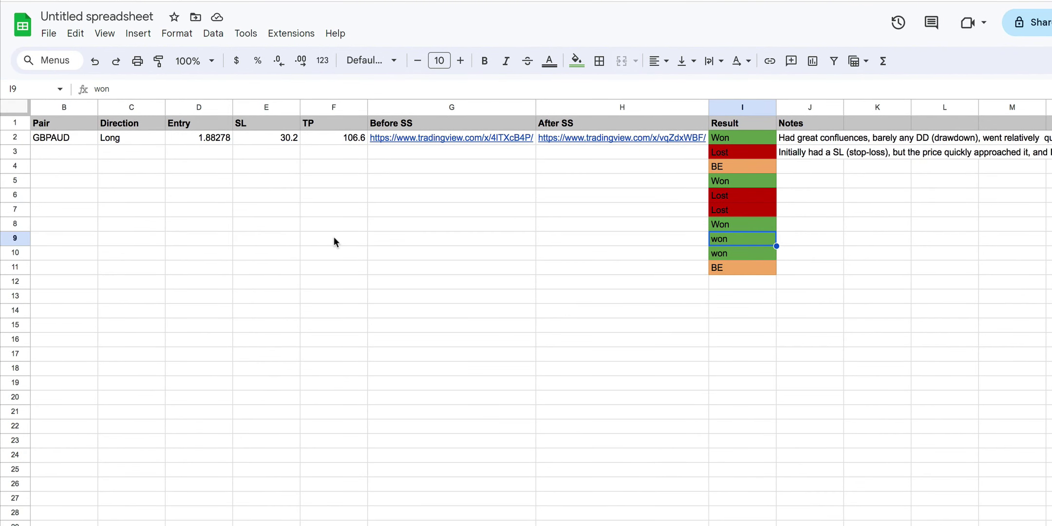
Highlight the empty date cells in column A and the Result entries in column I
scroll(333, 237, left, 2)
click(99, 152)
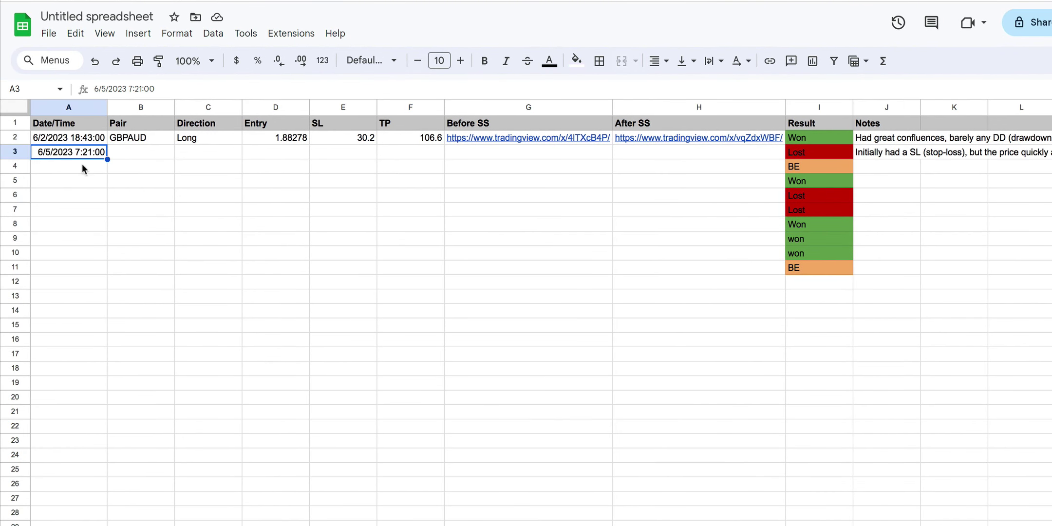
drag(82, 164, 75, 378)
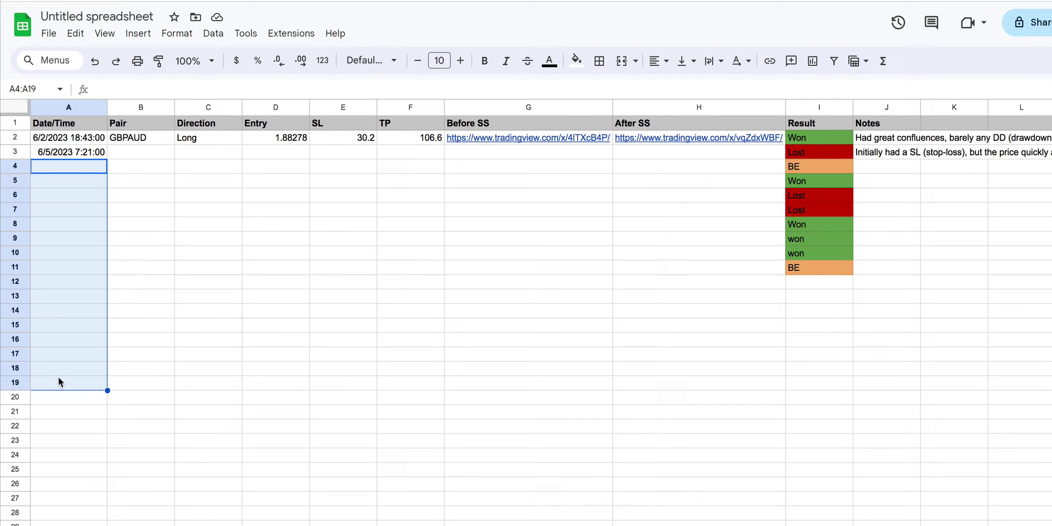
drag(805, 180, 803, 377)
scroll(813, 398, down, 1)
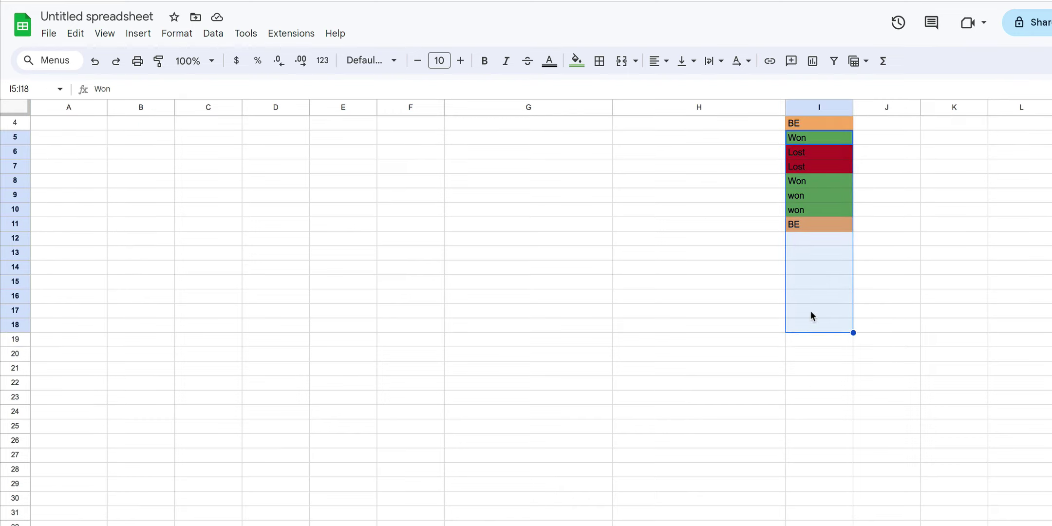
drag(814, 340, 818, 524)
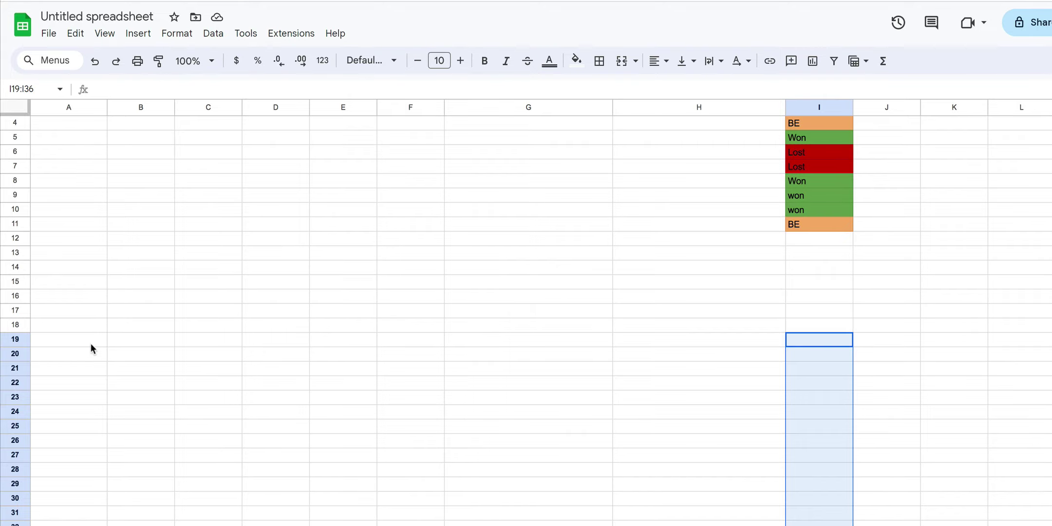
drag(90, 344, 91, 525)
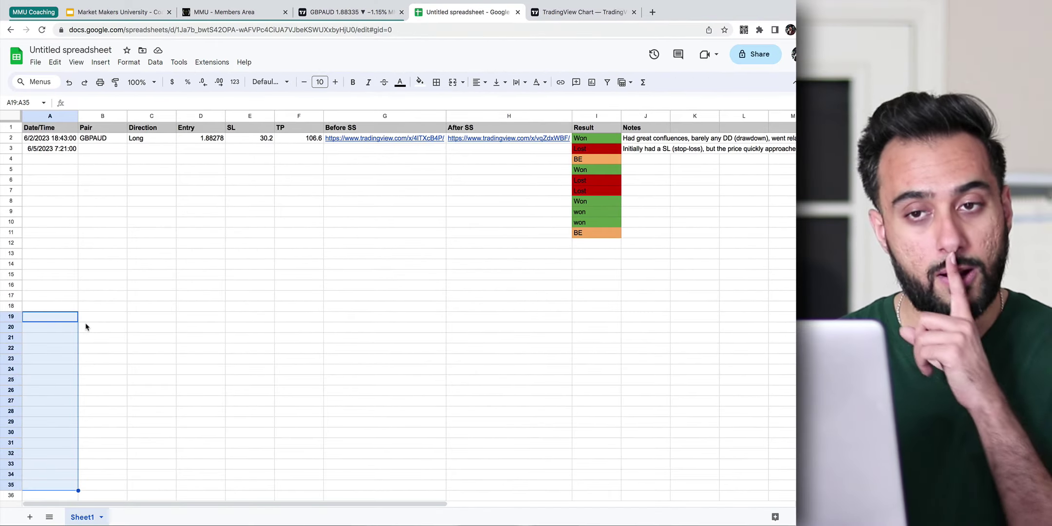
Highlight the date cells from row 5 to 18 and the Result entries from row 5 to 16
drag(50, 169, 51, 275)
drag(50, 332, 49, 310)
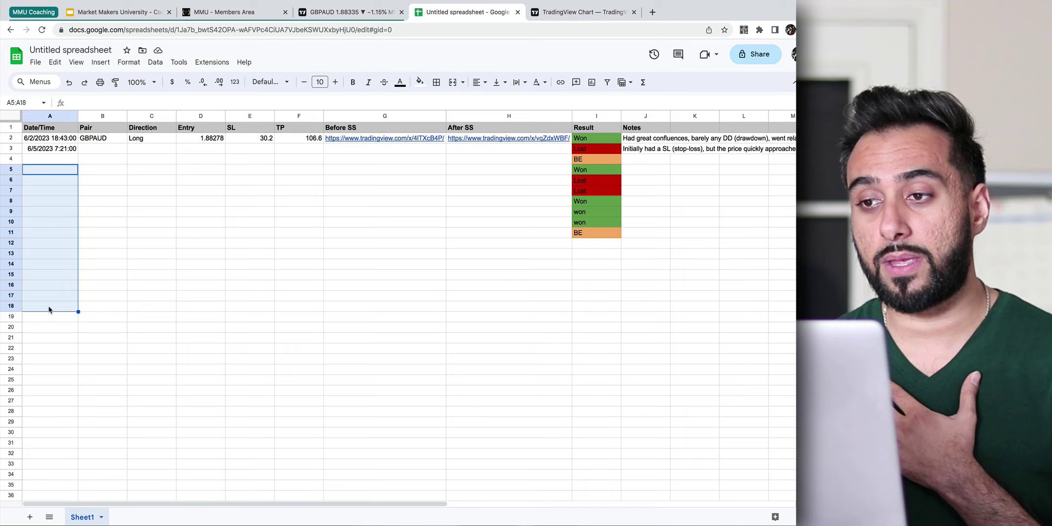
drag(596, 169, 594, 243)
drag(588, 275, 592, 286)
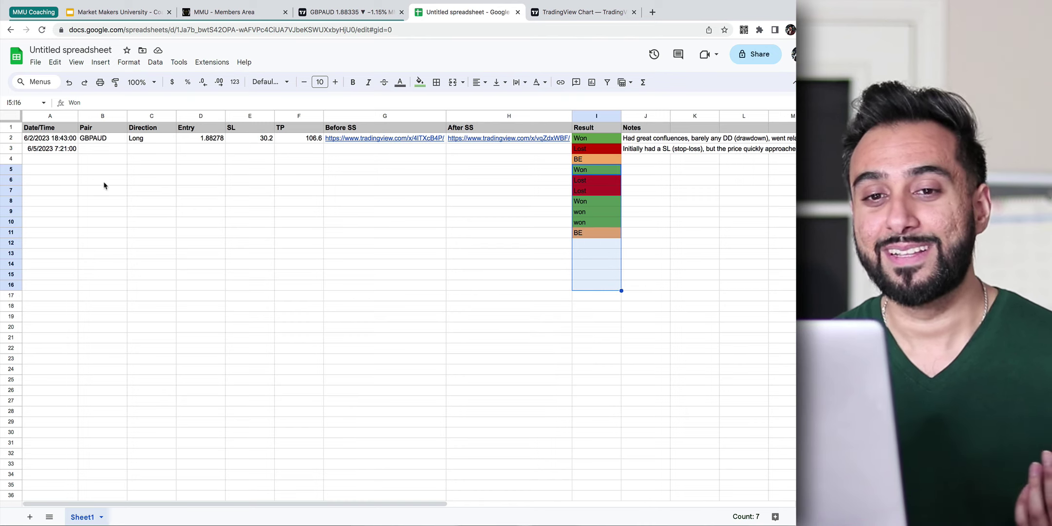
Highlight dates A5:A17, select the GBPAUD pair cell, then bring up the GBPAUD chart in TradingView
click(46, 175)
drag(46, 174, 47, 306)
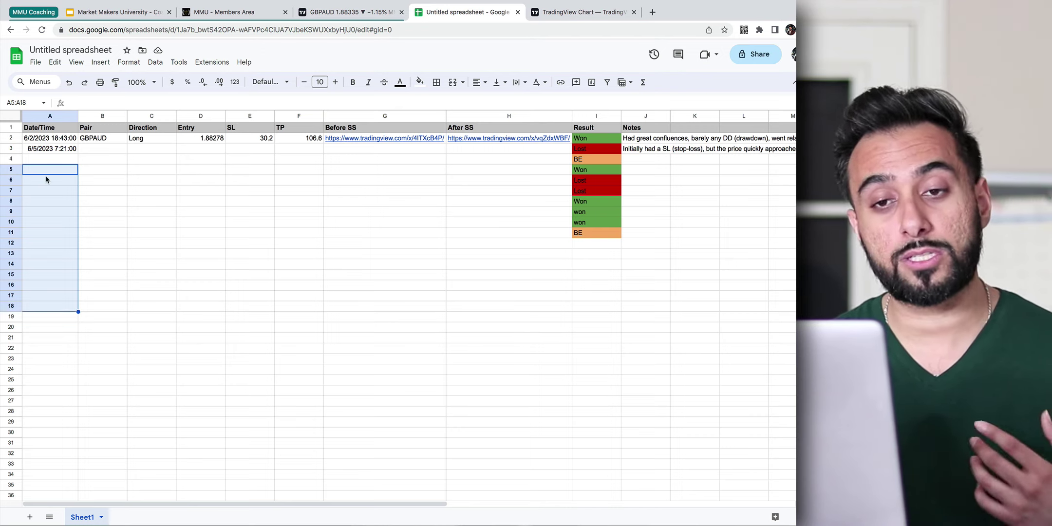
click(107, 140)
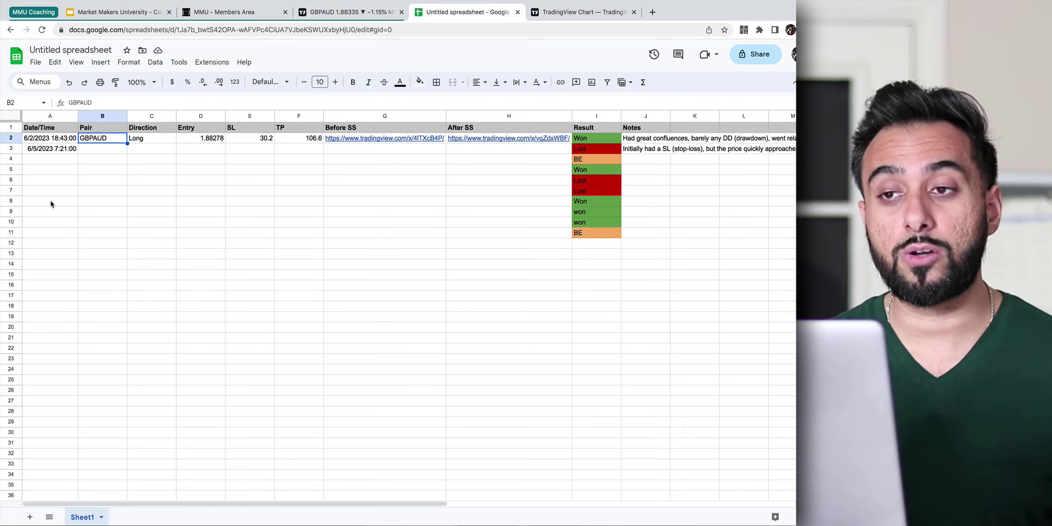
click(356, 12)
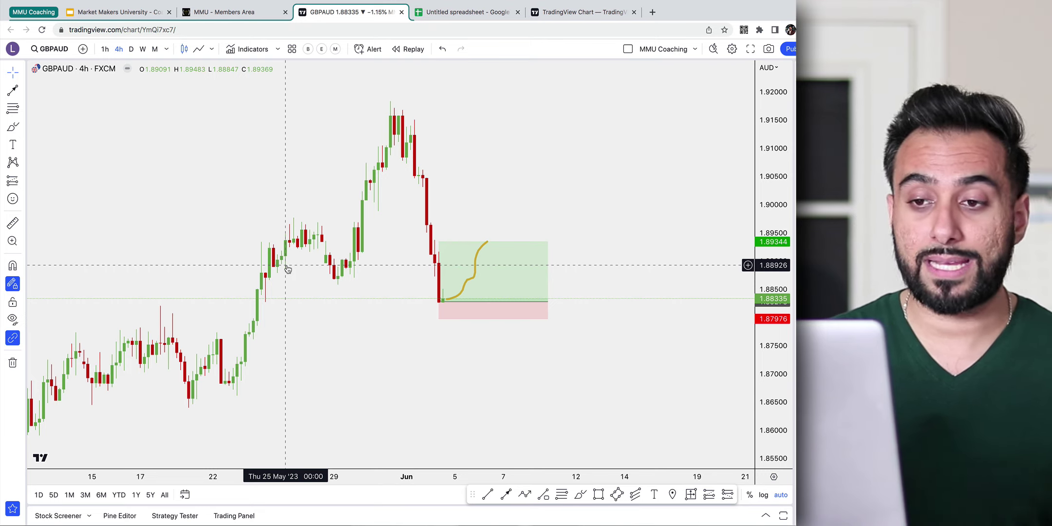
Measure the GBPAUD price move from the swing low to the swing high
scroll(336, 251, left, 5)
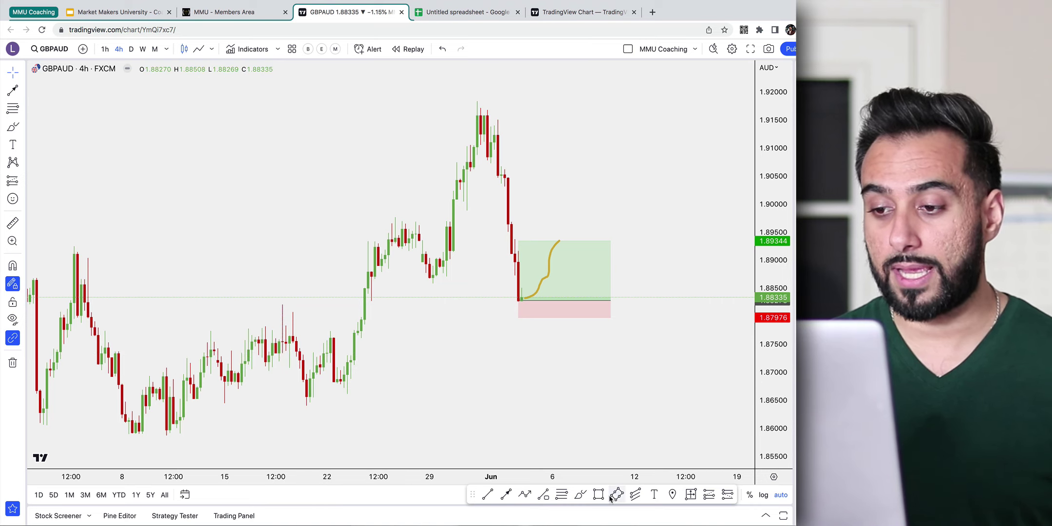
click(690, 494)
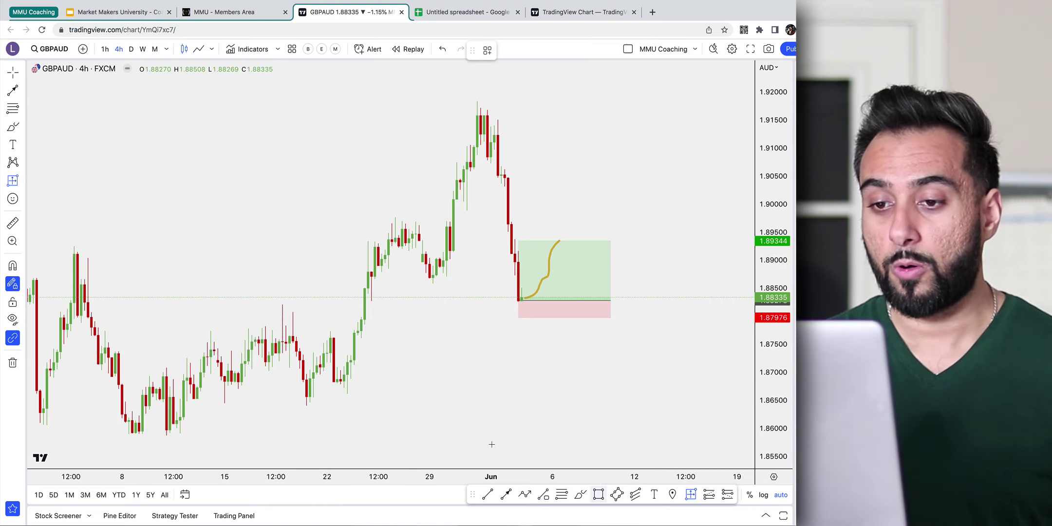
click(348, 381)
click(483, 138)
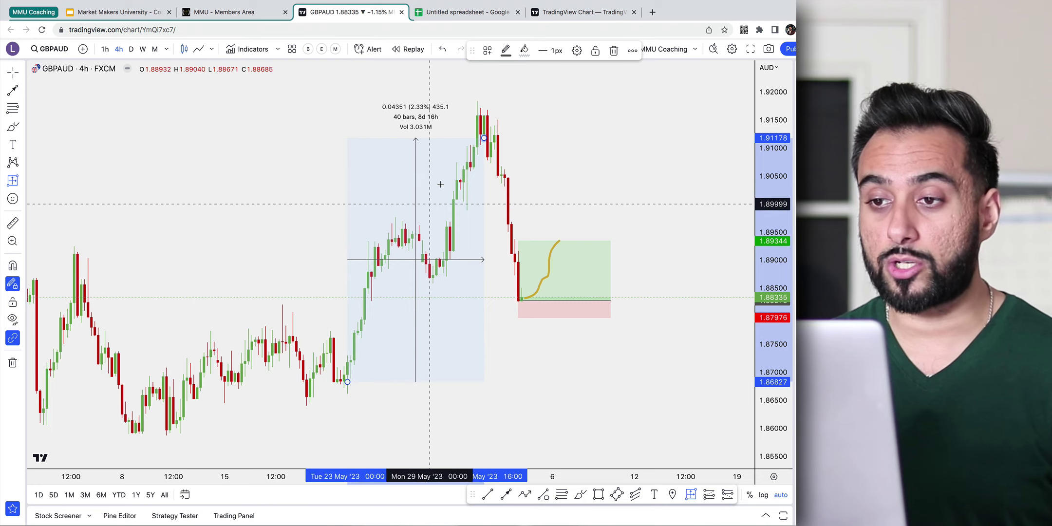
Measure a second range from the earlier low, then return to the trade journal spreadsheet
click(190, 319)
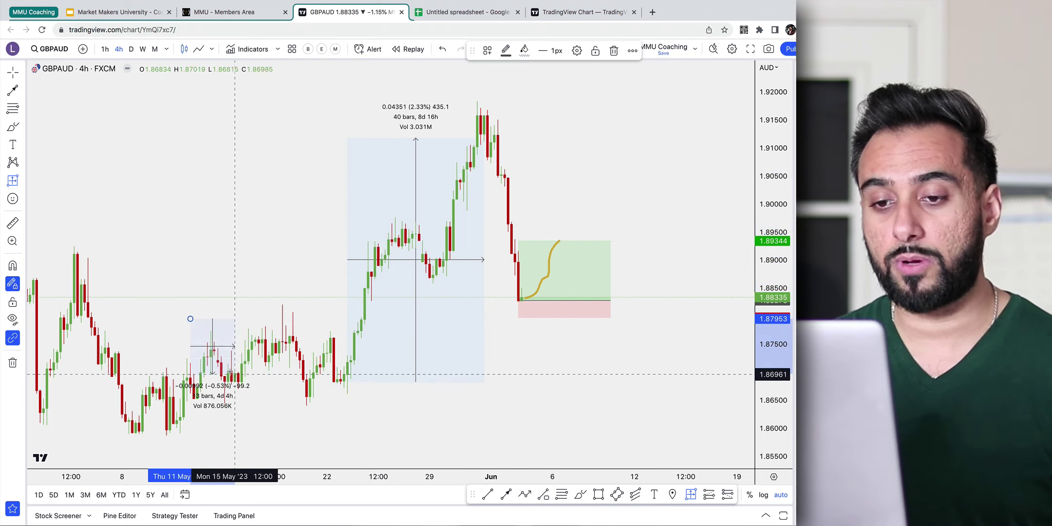
click(337, 396)
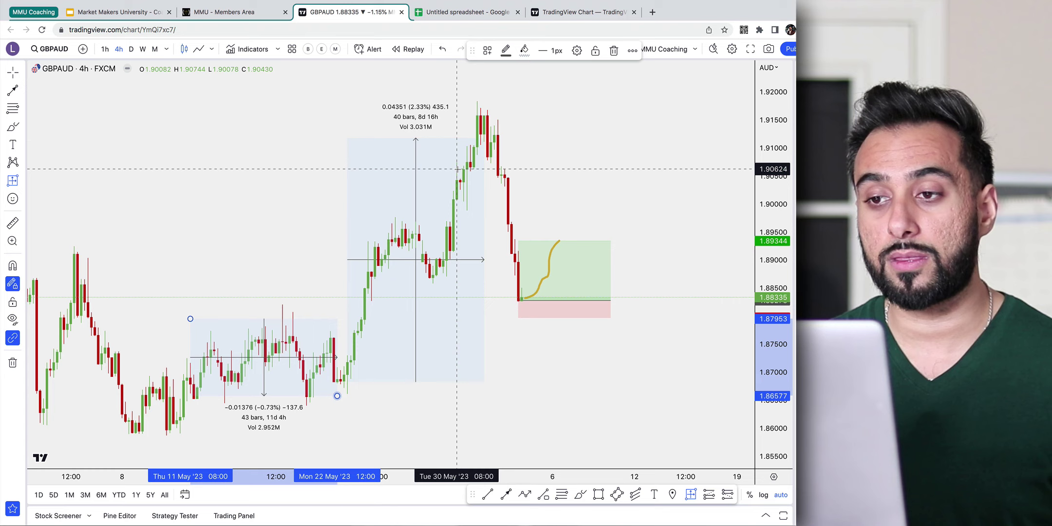
key(ctrl+Tab)
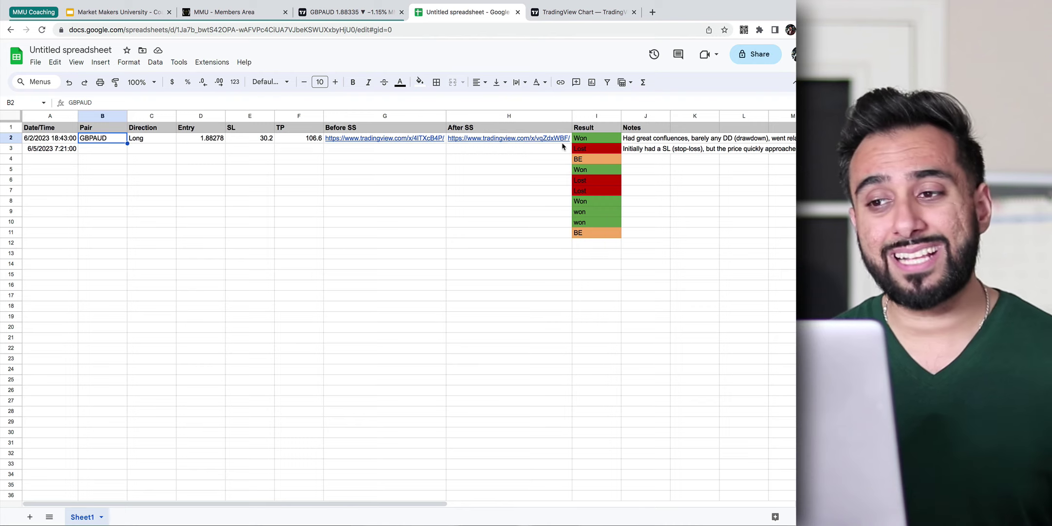
mouse_move(560, 139)
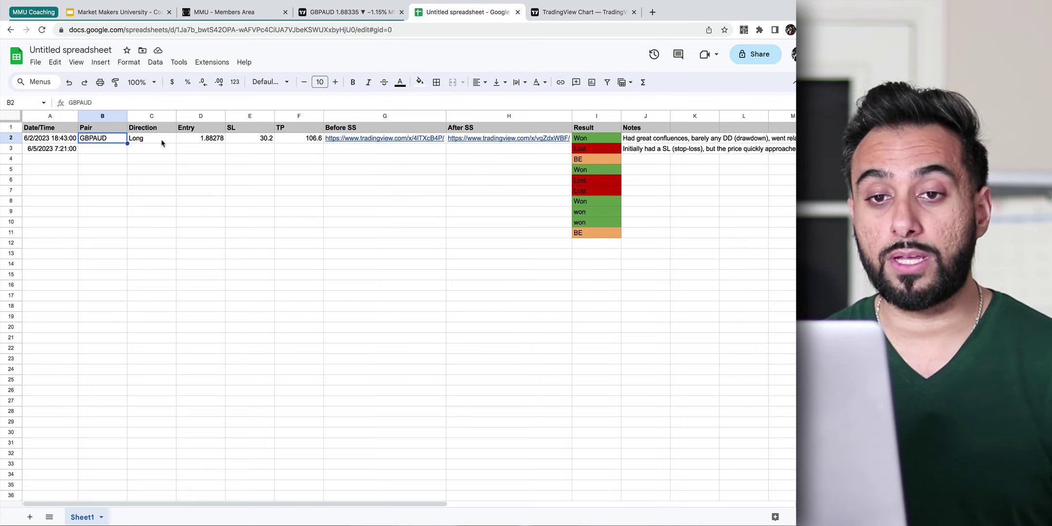
drag(100, 141, 101, 414)
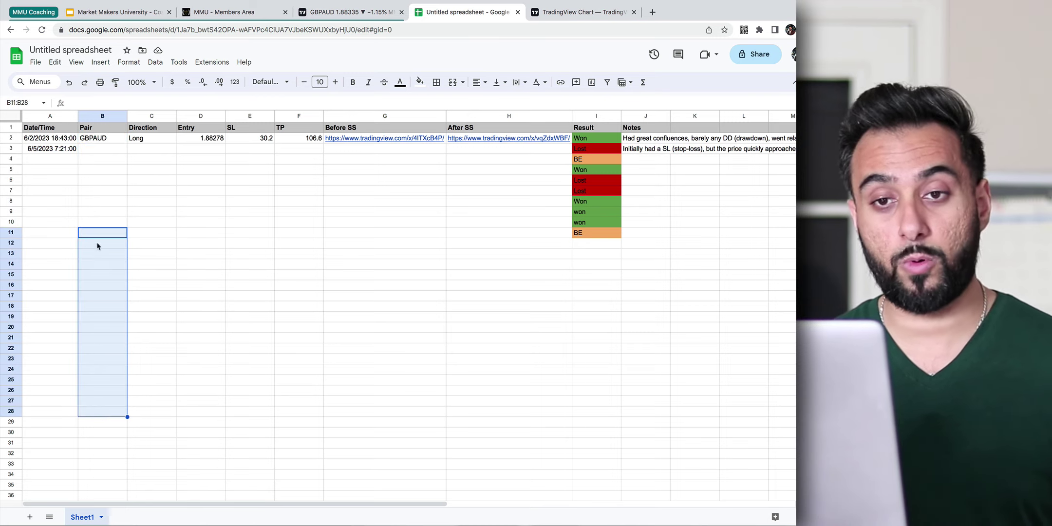
drag(108, 139, 107, 215)
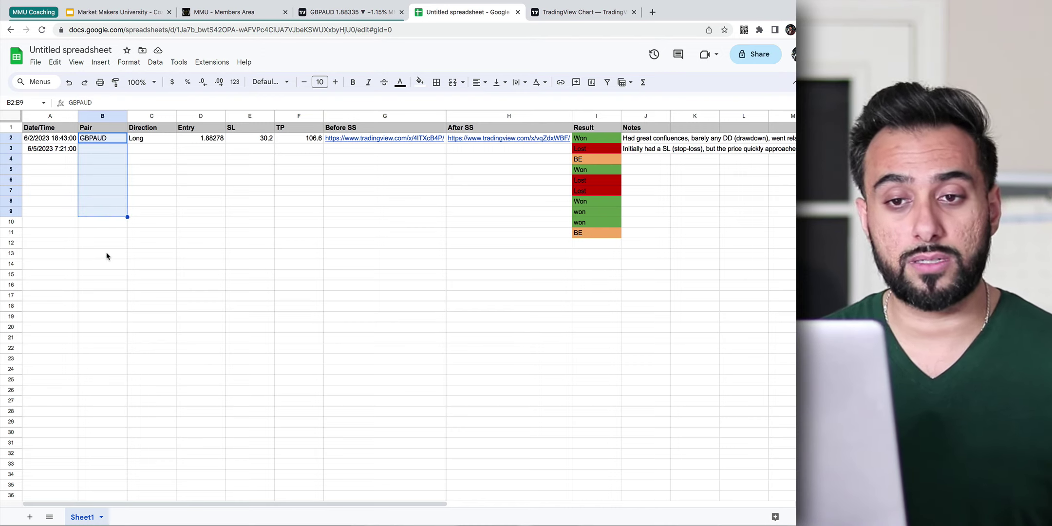
drag(99, 225, 98, 336)
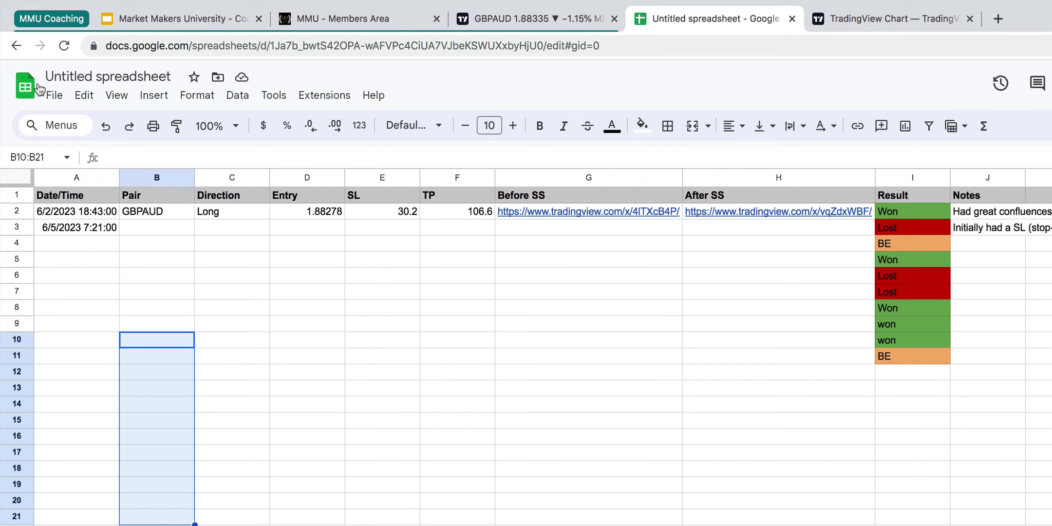
click(54, 96)
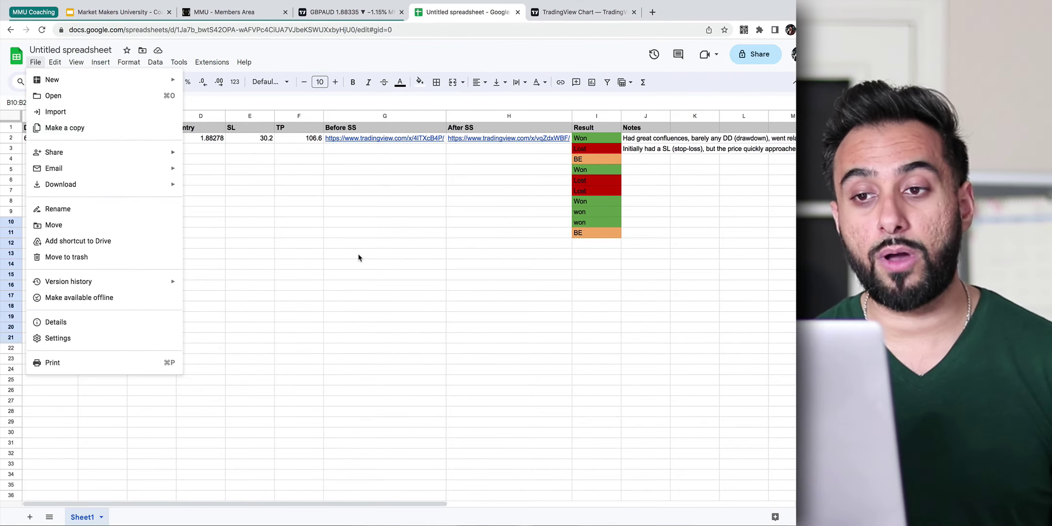
click(337, 250)
drag(220, 165, 478, 214)
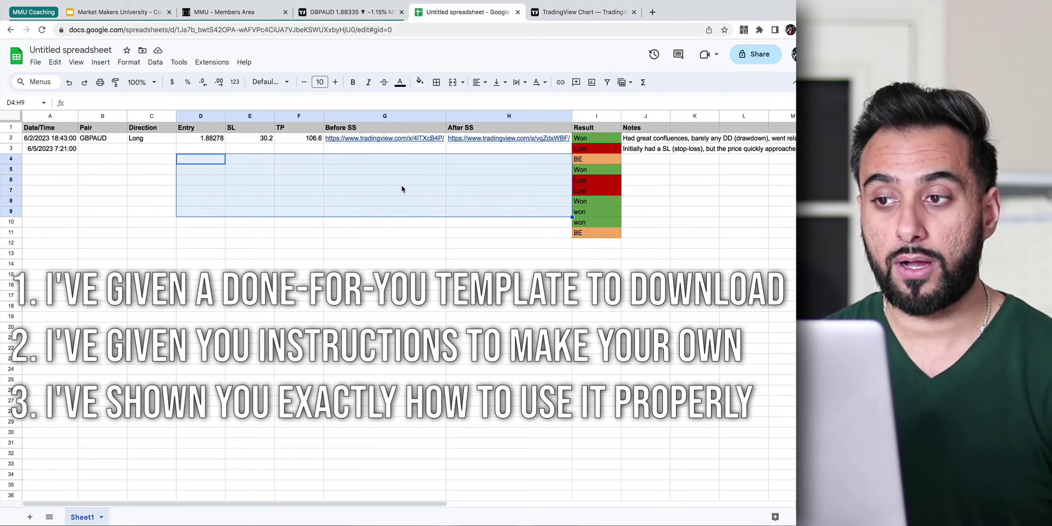
drag(642, 141, 642, 245)
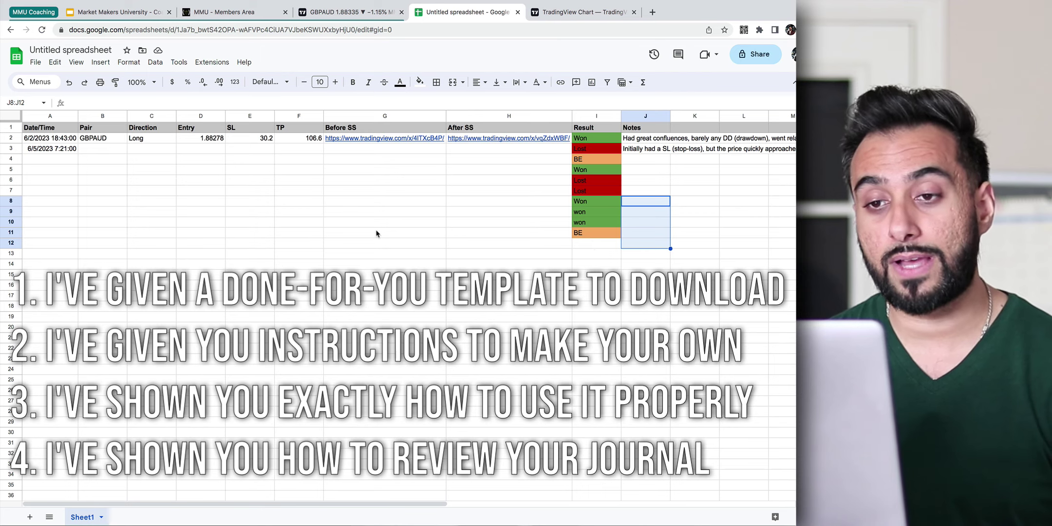
click(297, 197)
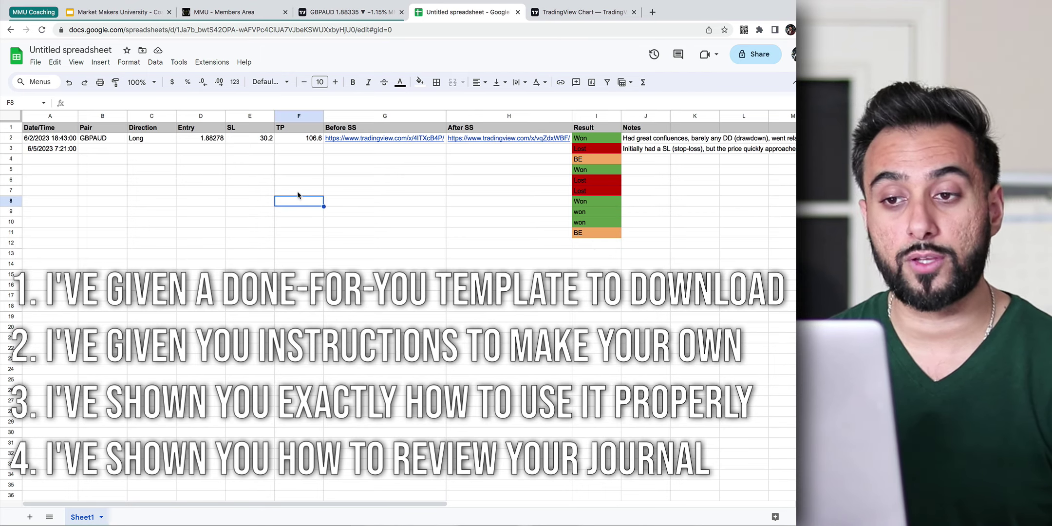
click(300, 194)
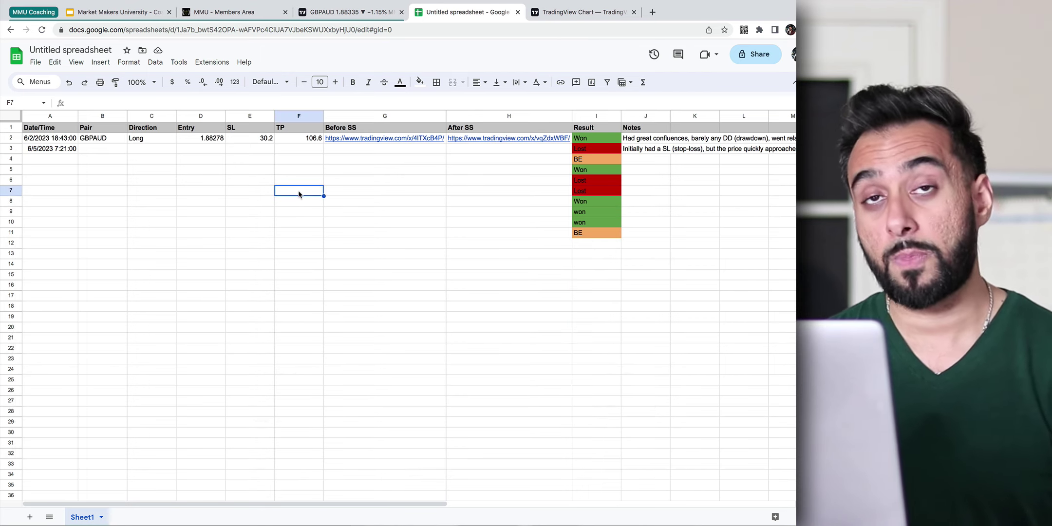